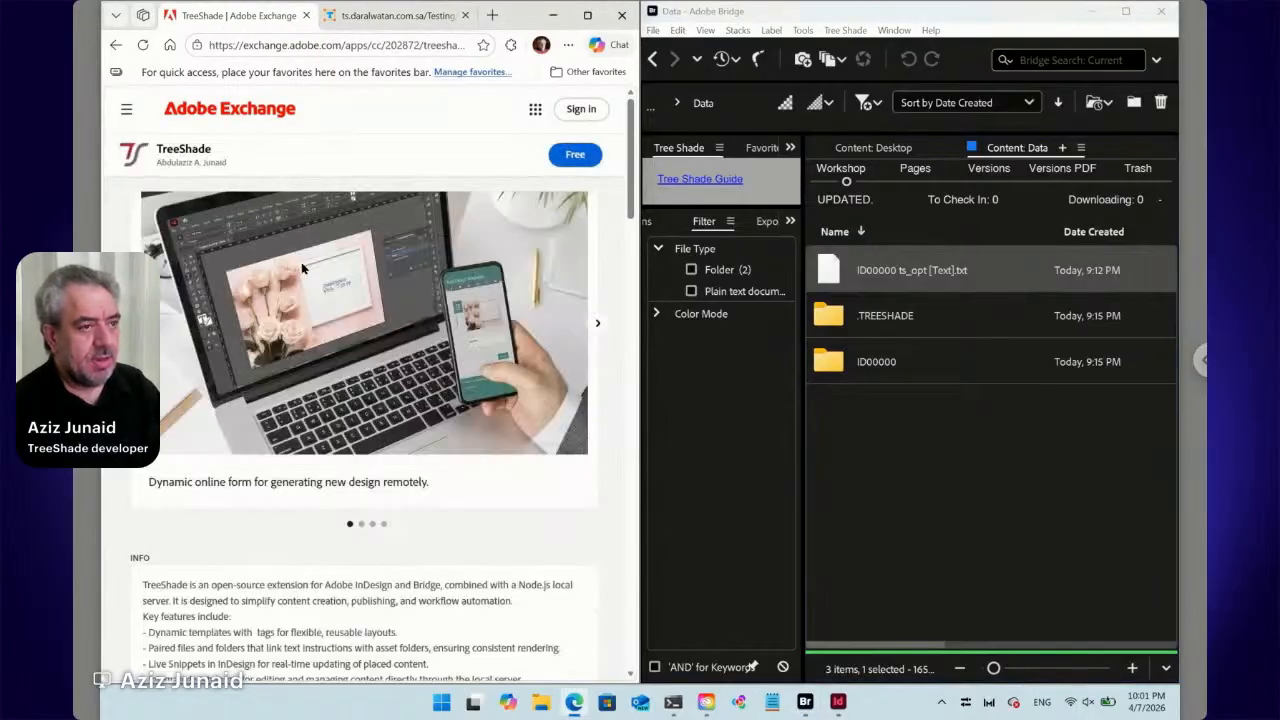
# - Maximize the browser window with the TreeShade page, switch to Adobe Bridge and maximize its window too
pyautogui.click(589, 16)
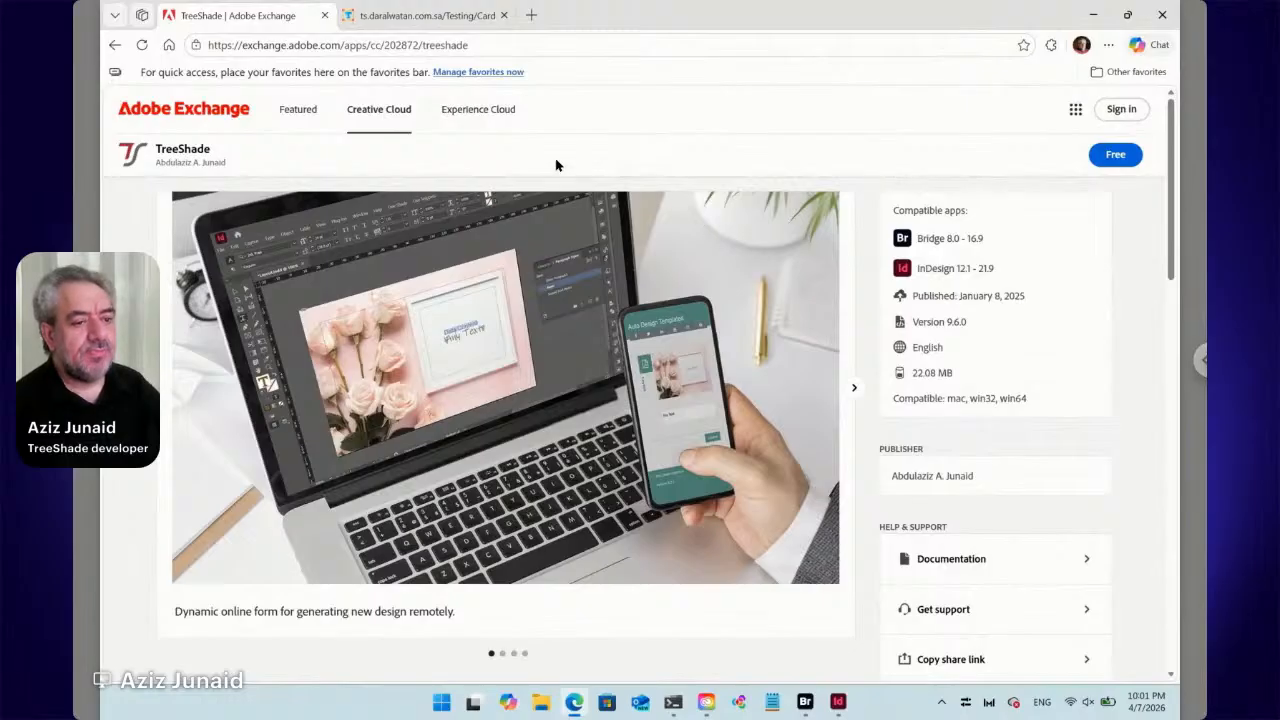
pyautogui.click(805, 702)
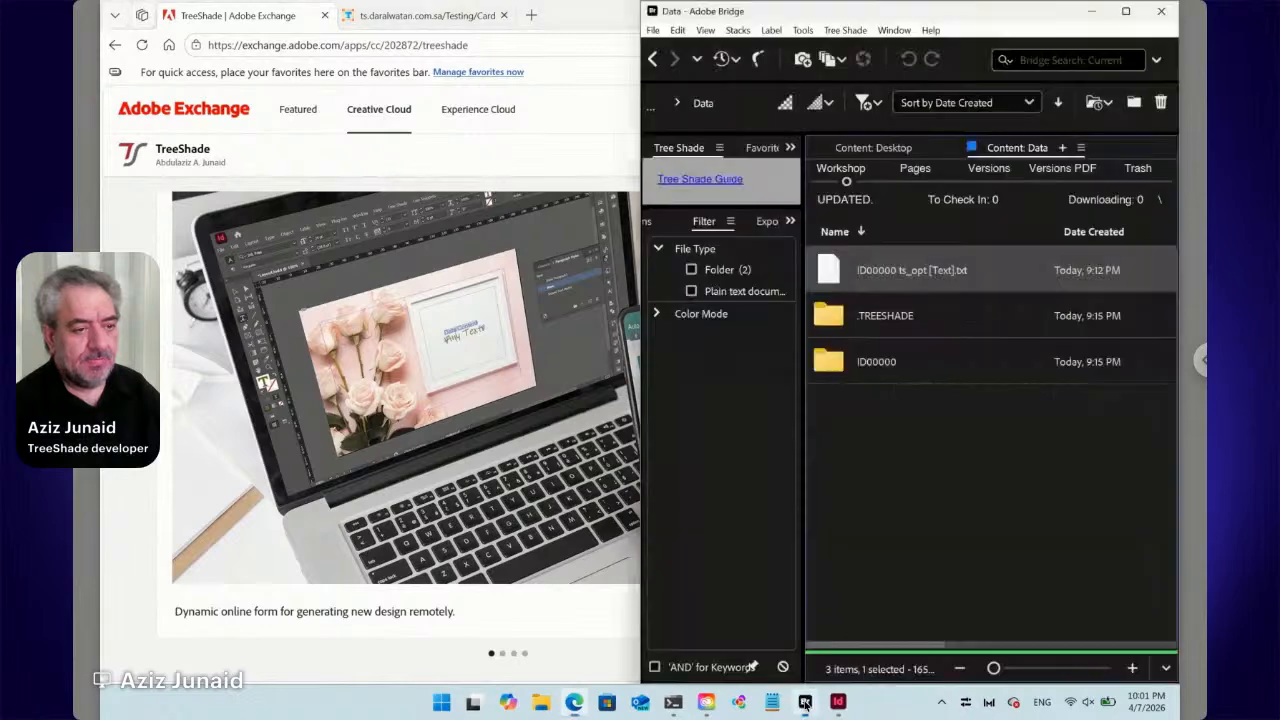
pyautogui.click(1124, 14)
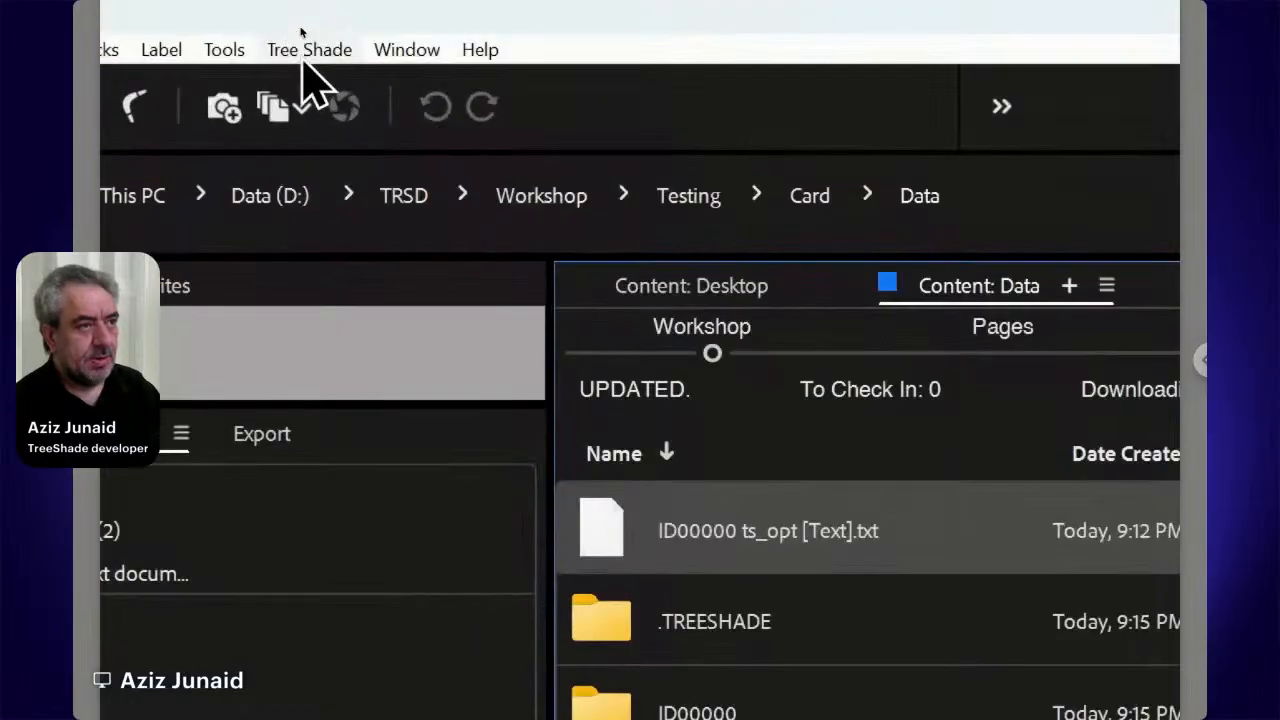
# - Look through the Basic Items that Tree Shade offers for creation, including the Icon entry, without creating any
pyautogui.click(302, 52)
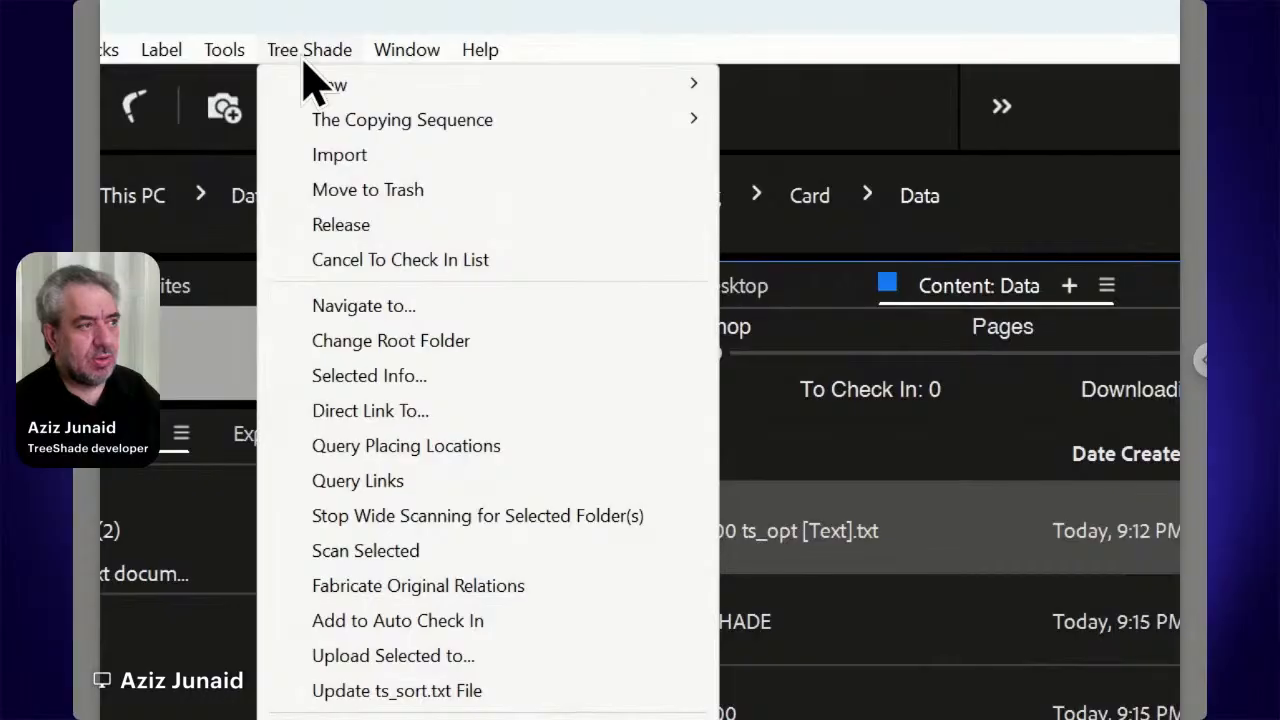
pyautogui.moveTo(308, 84)
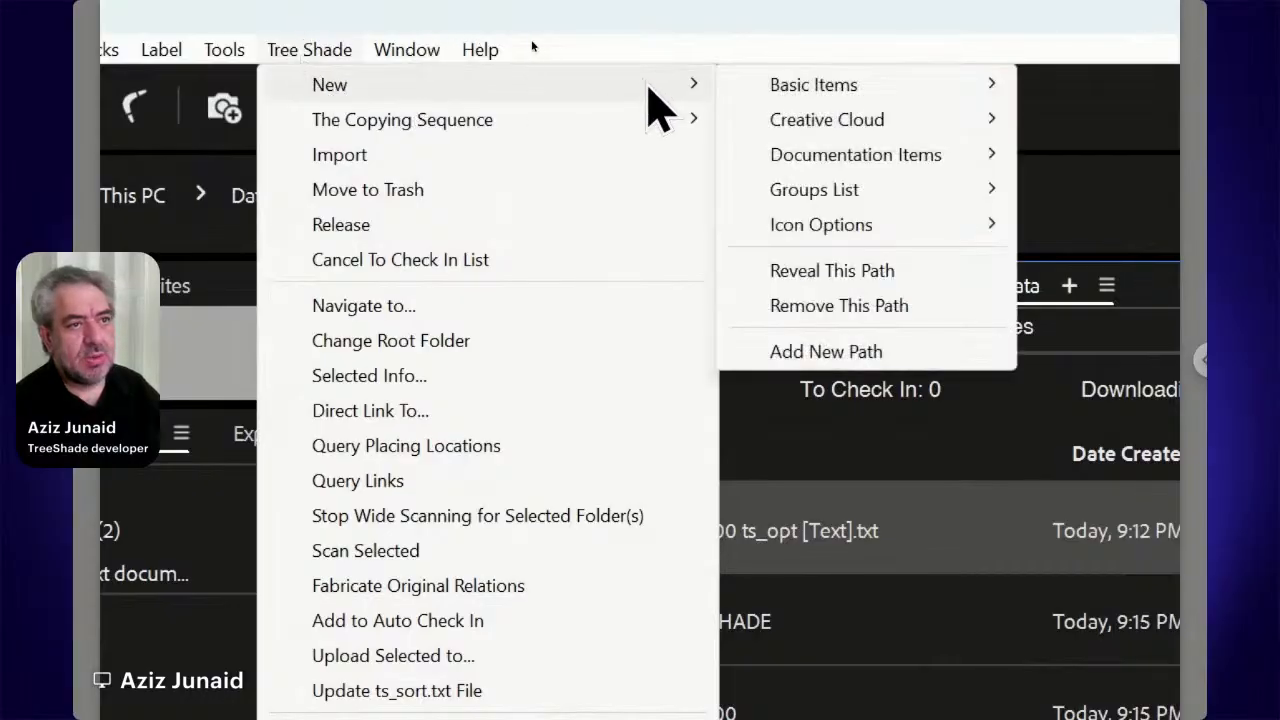
pyautogui.moveTo(795, 86)
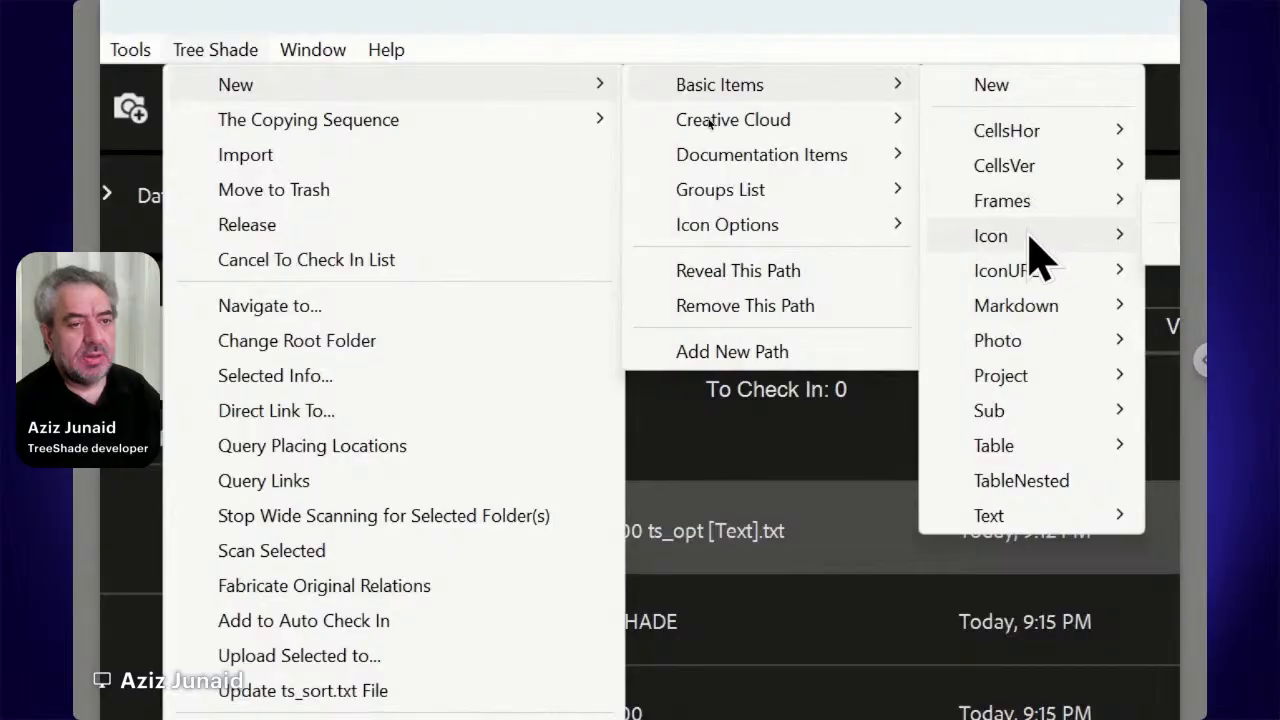
pyautogui.moveTo(1027, 244)
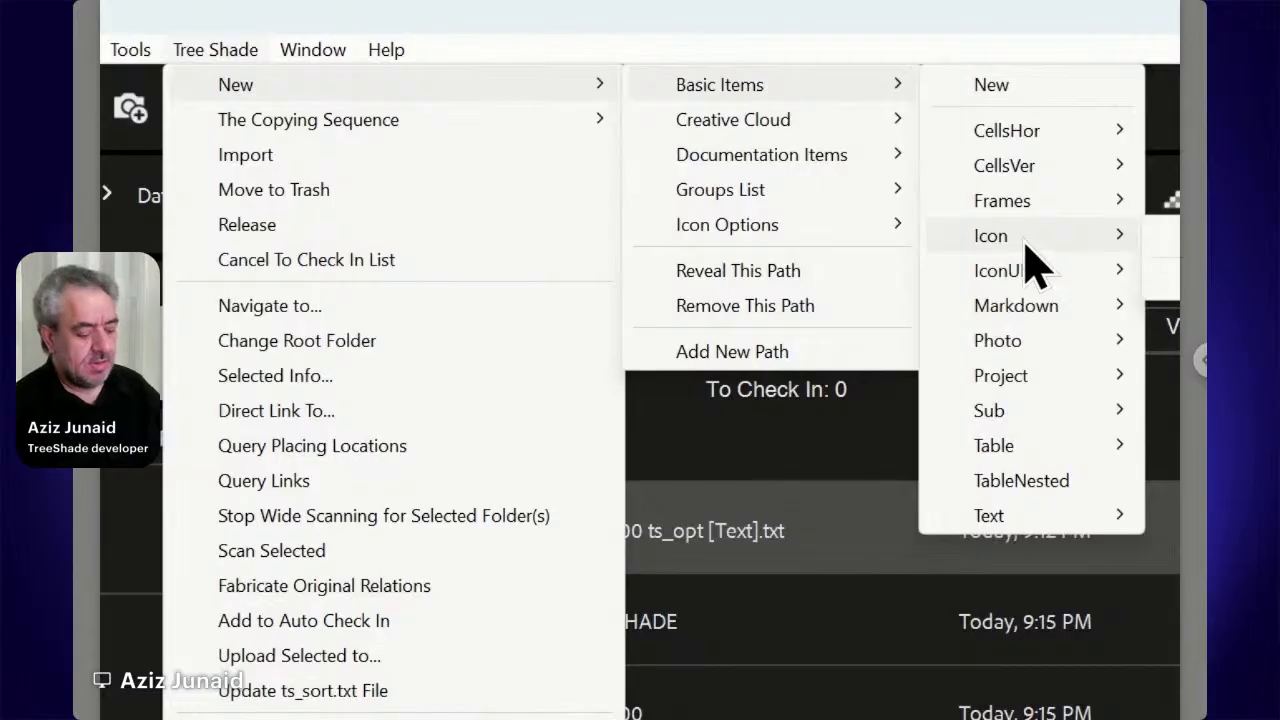
pyautogui.moveTo(1020, 240)
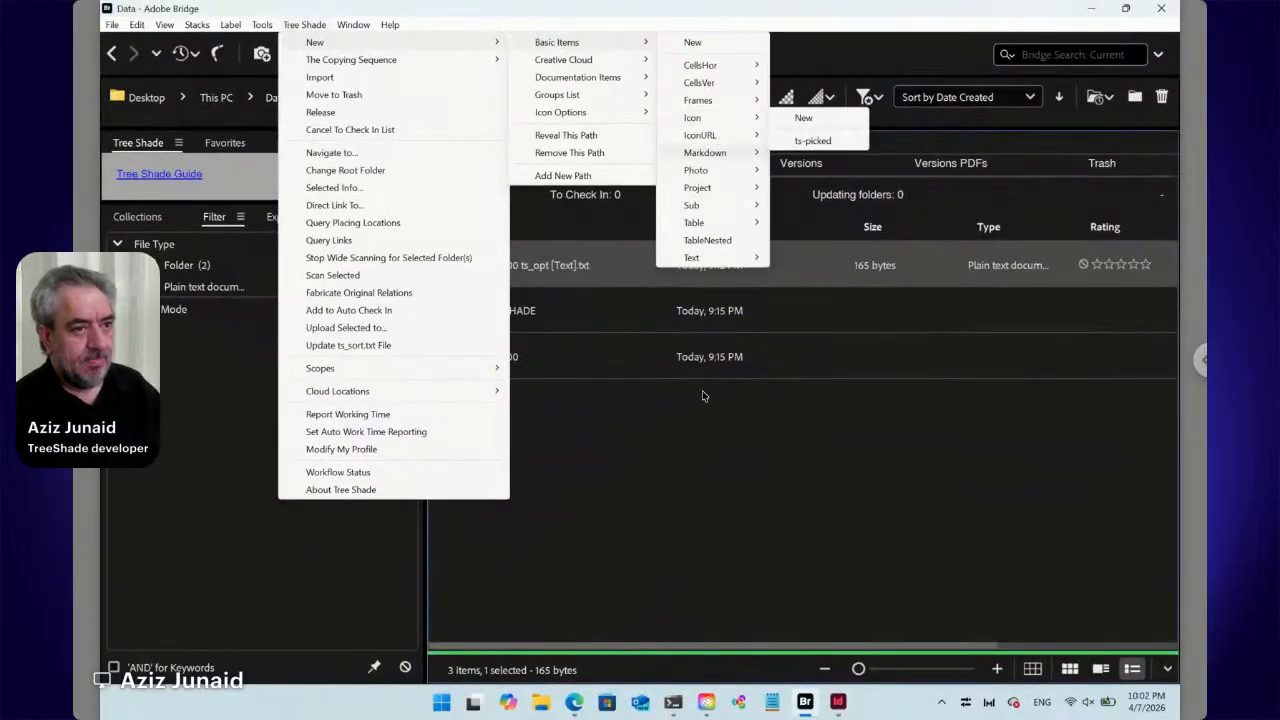
pyautogui.click(705, 424)
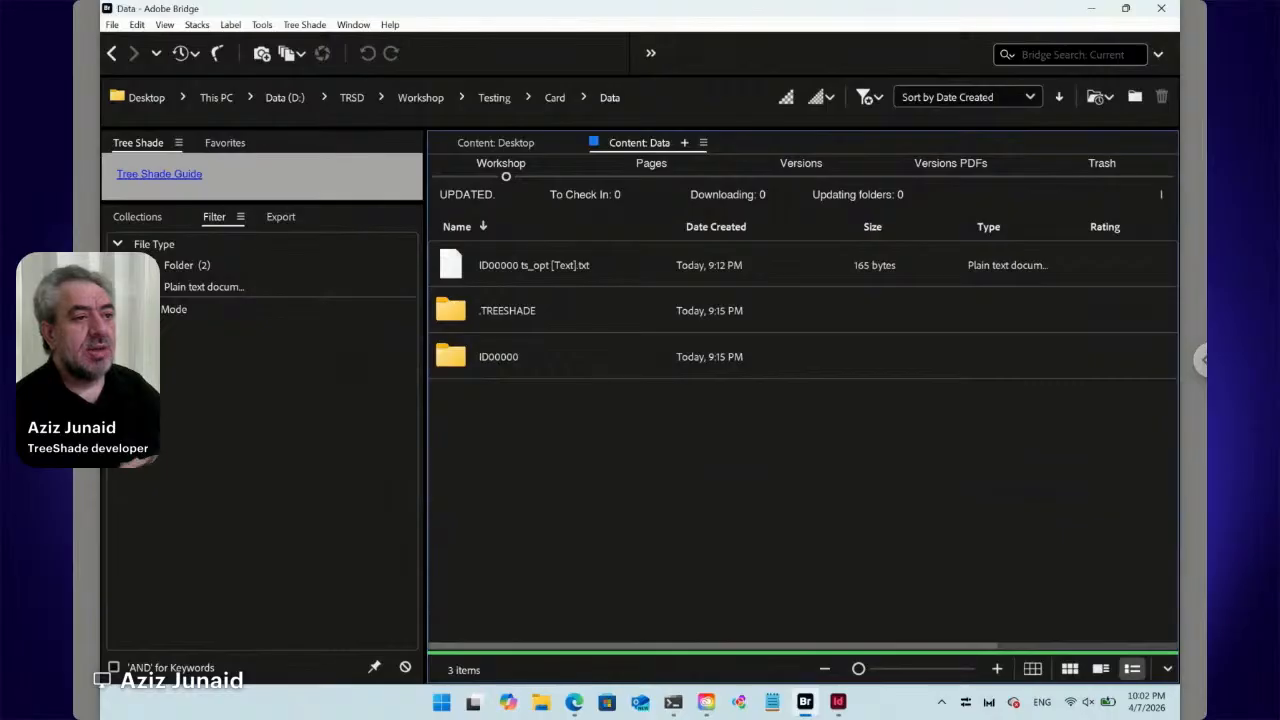
# - Inspect the content of ID00000 ts_opt [Text].txt without opening its paired folder, and close it without changes
pyautogui.click(521, 284)
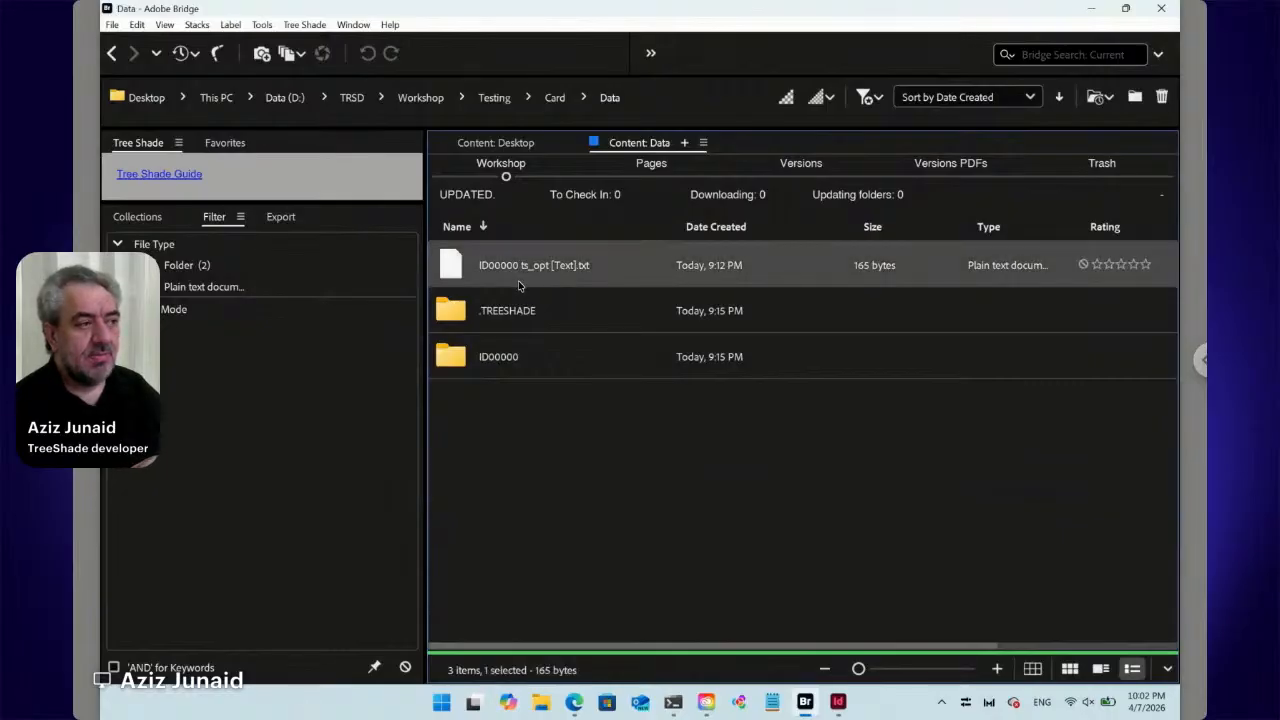
pyautogui.doubleClick(454, 268)
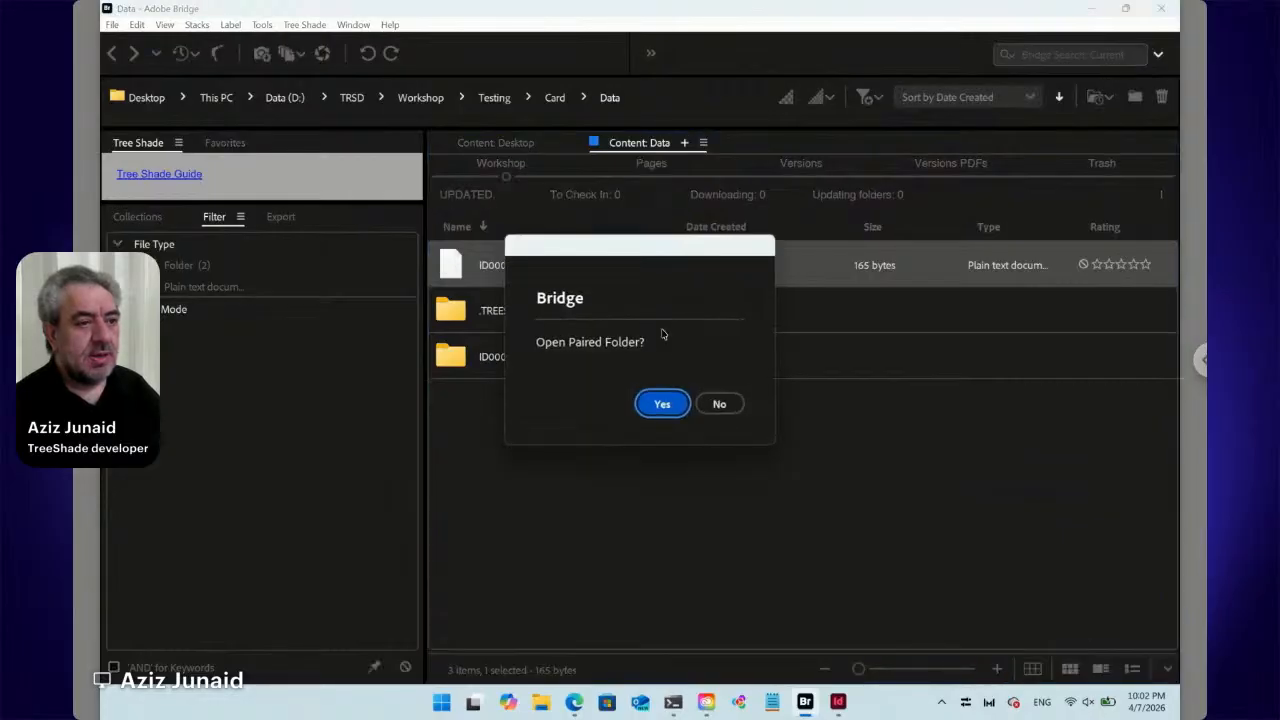
pyautogui.click(716, 405)
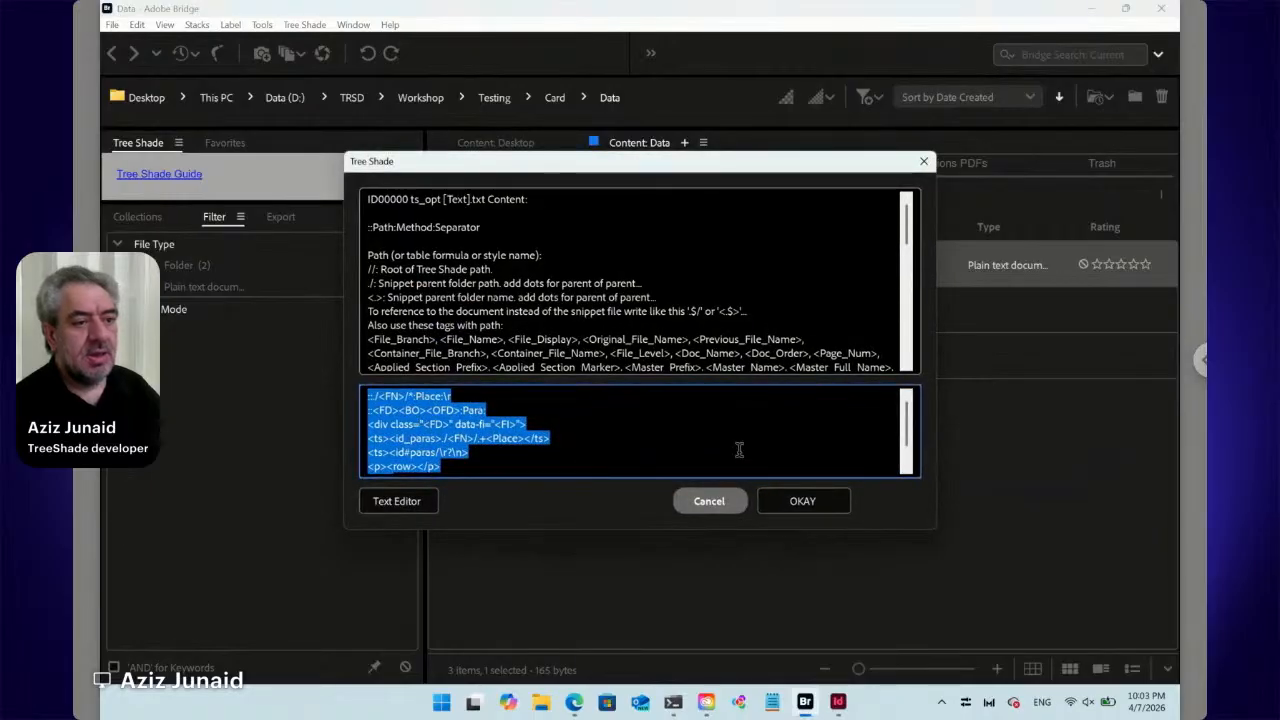
pyautogui.click(720, 508)
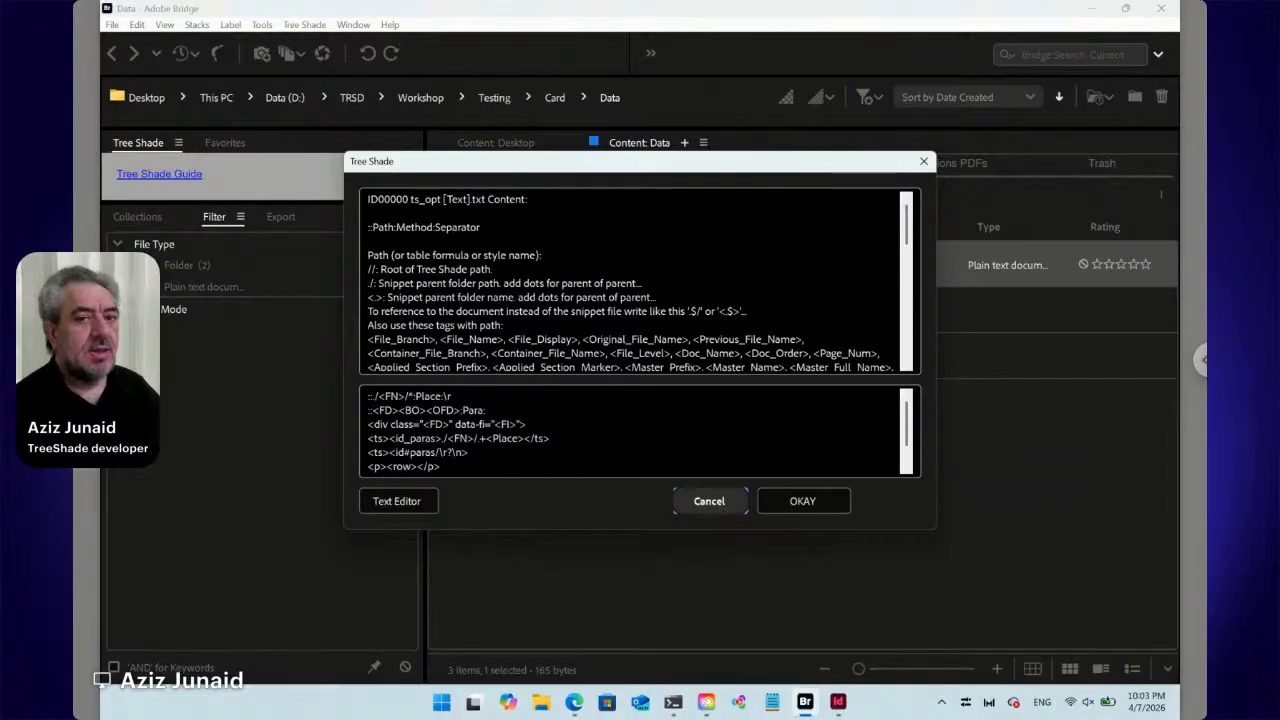
pyautogui.click(709, 501)
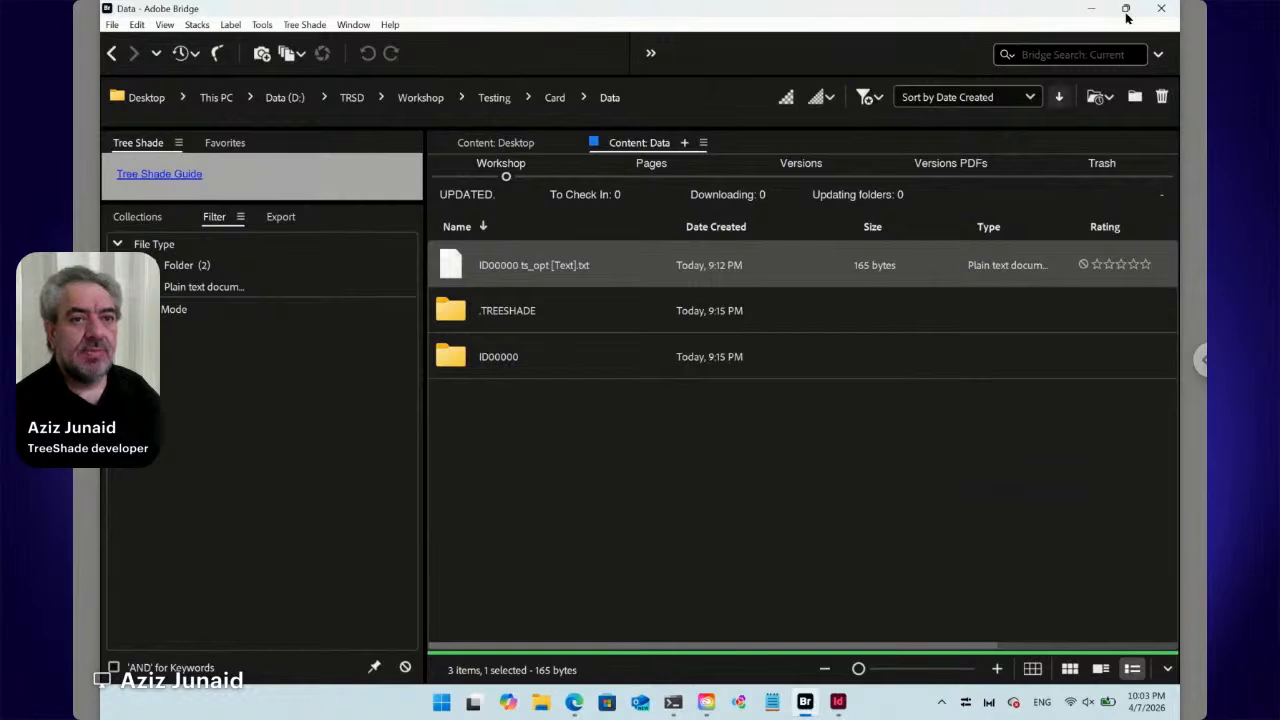
pyautogui.moveTo(1126, 12)
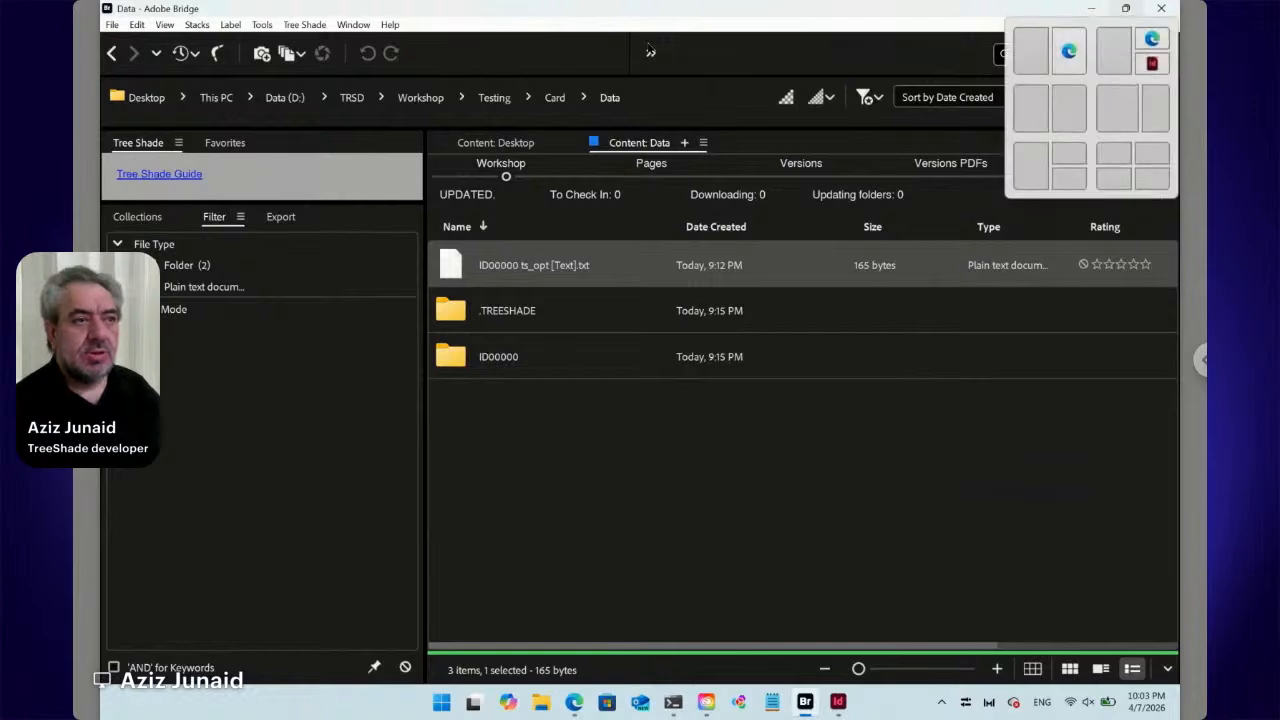
# - Reveal the folder path behind Tree Shade's New items and open its Basic Items folder
pyautogui.click(305, 25)
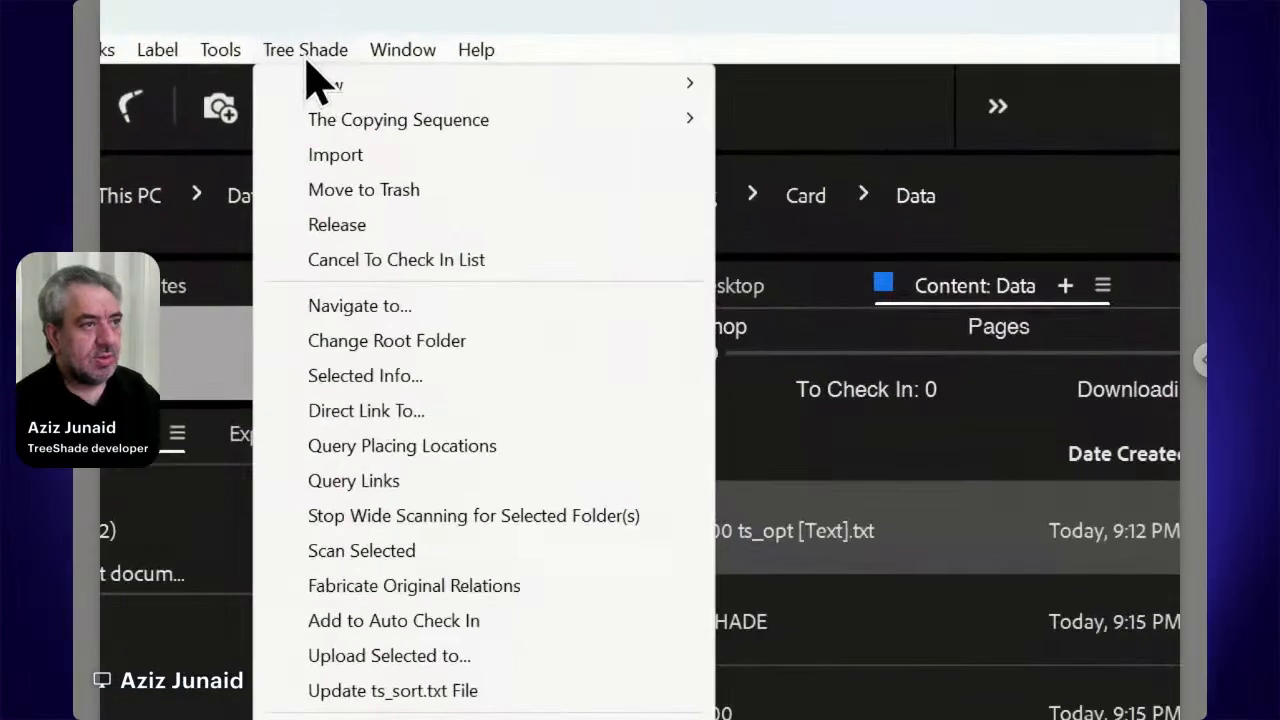
pyautogui.moveTo(312, 42)
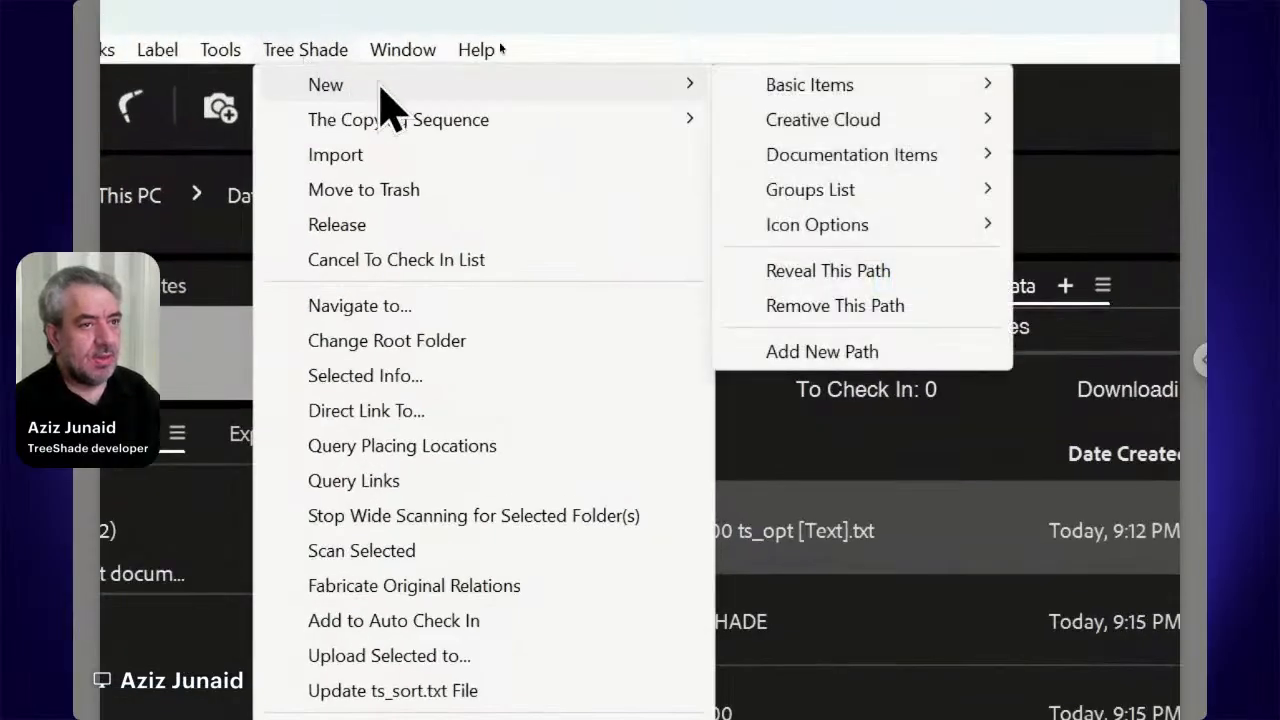
pyautogui.moveTo(750, 95)
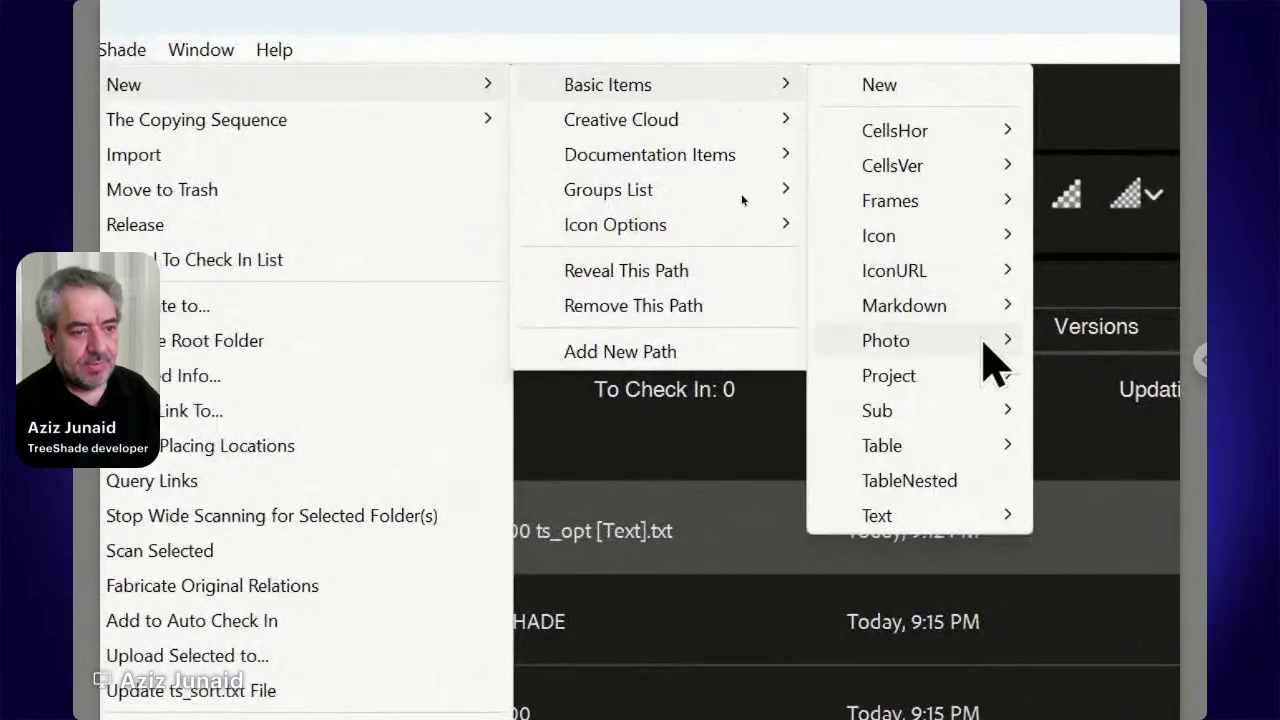
pyautogui.moveTo(976, 418)
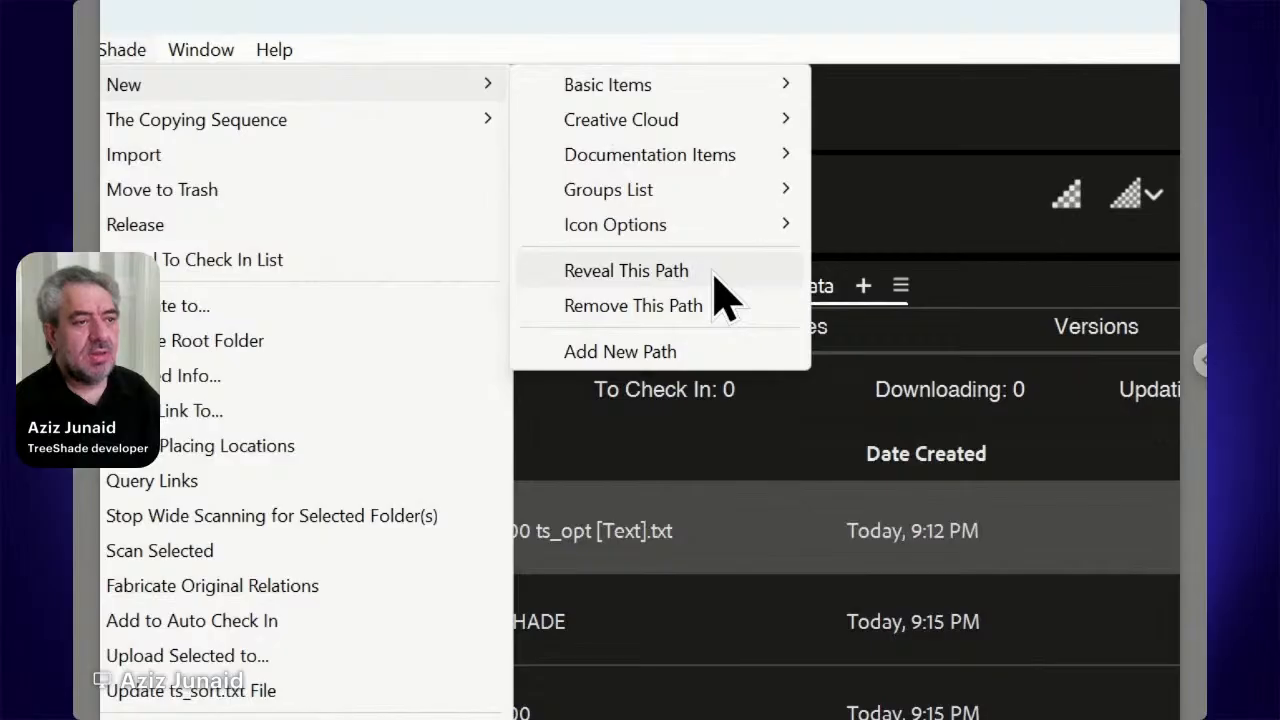
pyautogui.click(690, 271)
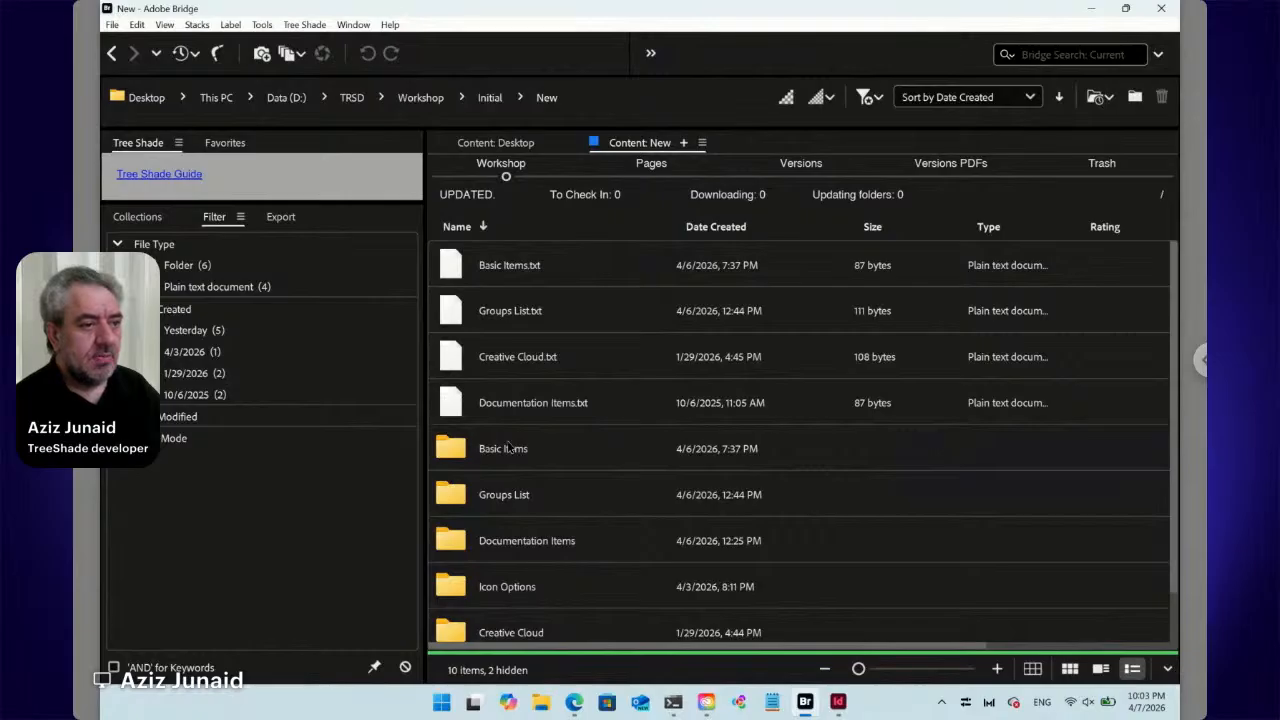
pyautogui.scroll(-1, 507, 450)
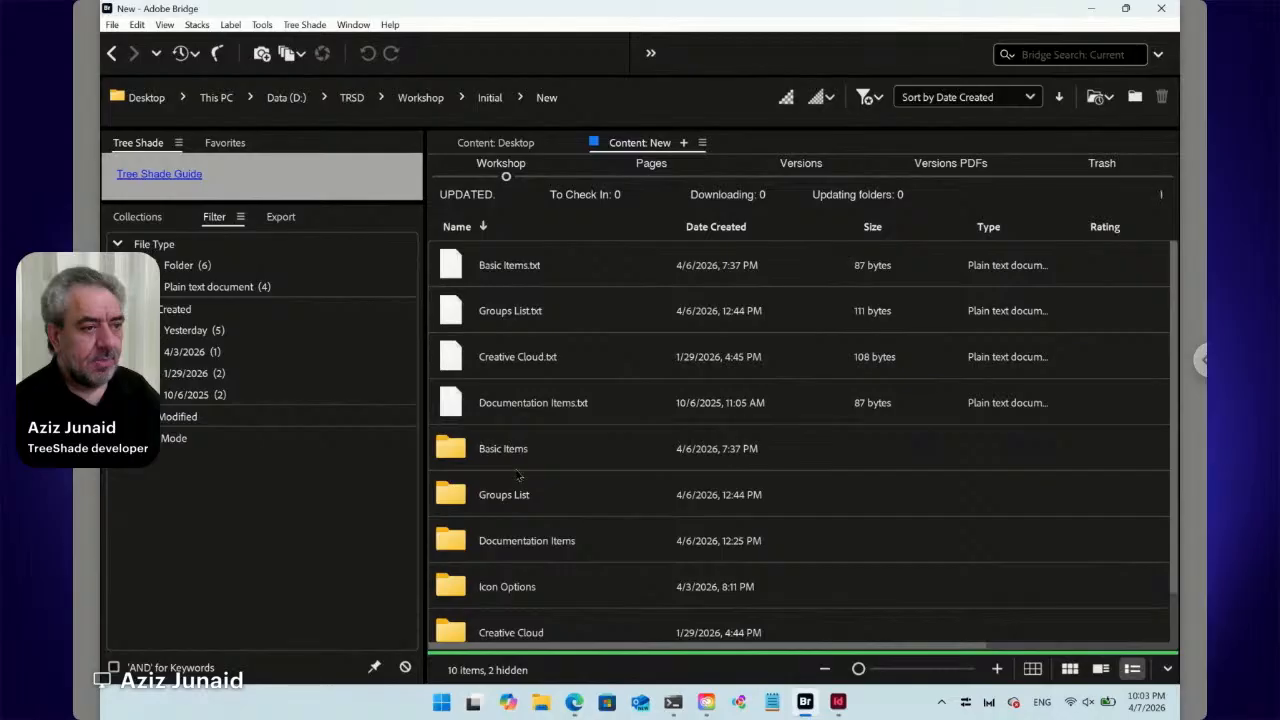
pyautogui.click(490, 457)
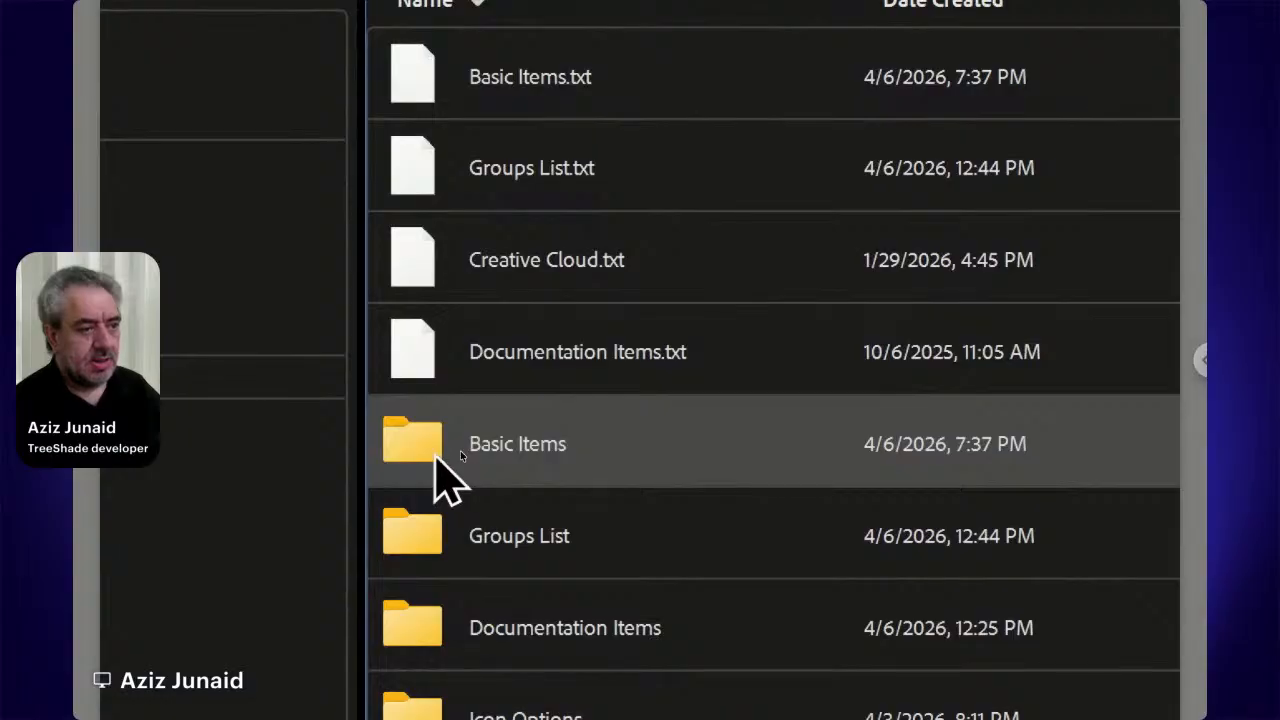
pyautogui.doubleClick(440, 460)
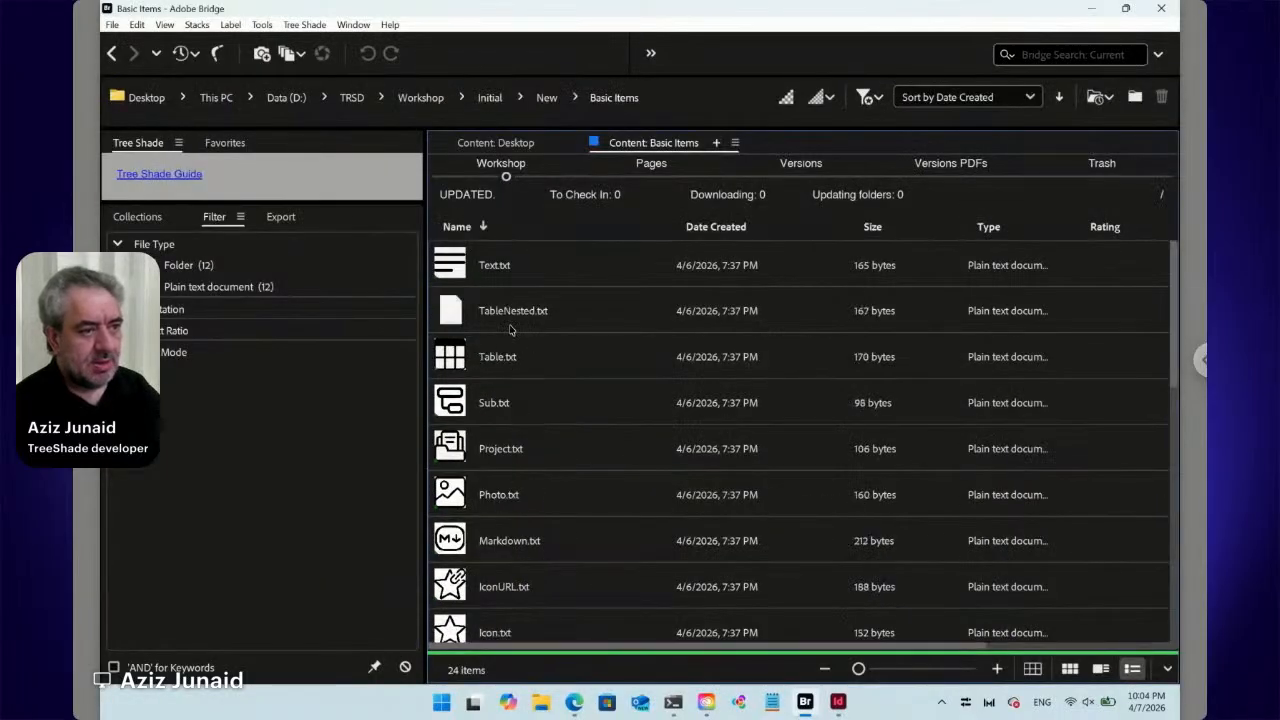
# - Move TableNested.txt from the Basic Items folder to Tree Shade's trash
pyautogui.click(507, 320)
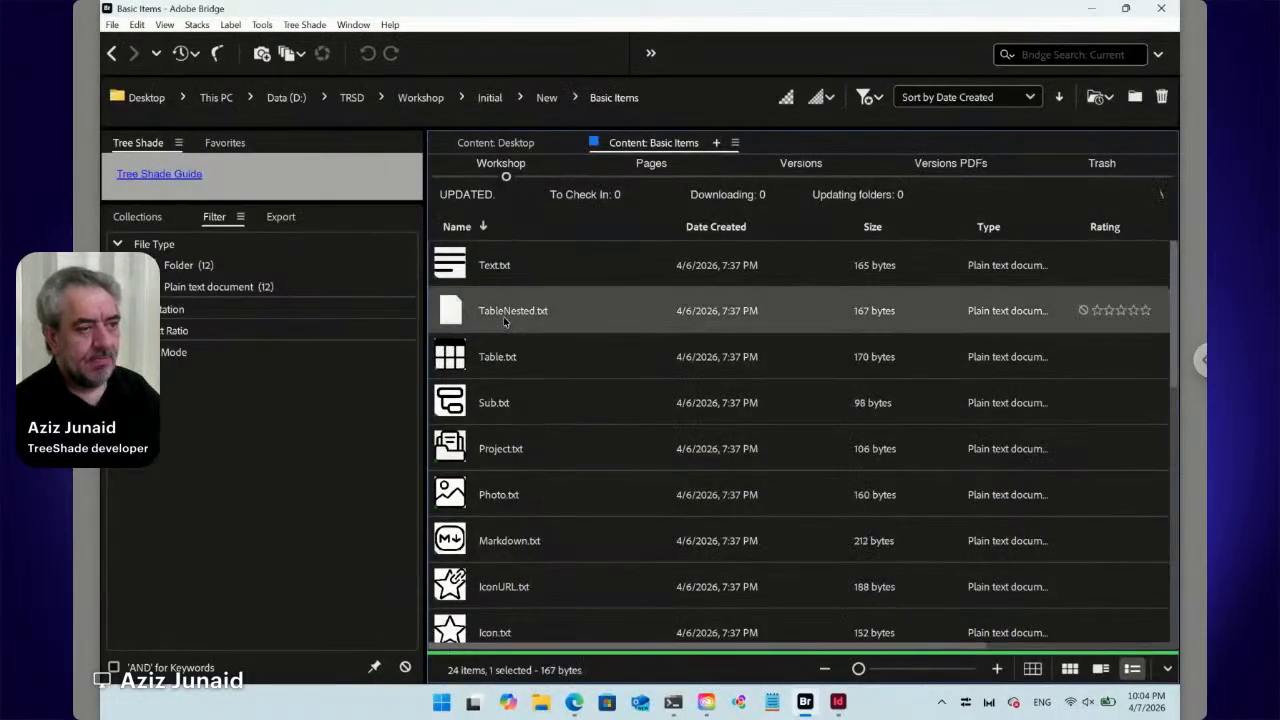
pyautogui.click(310, 27)
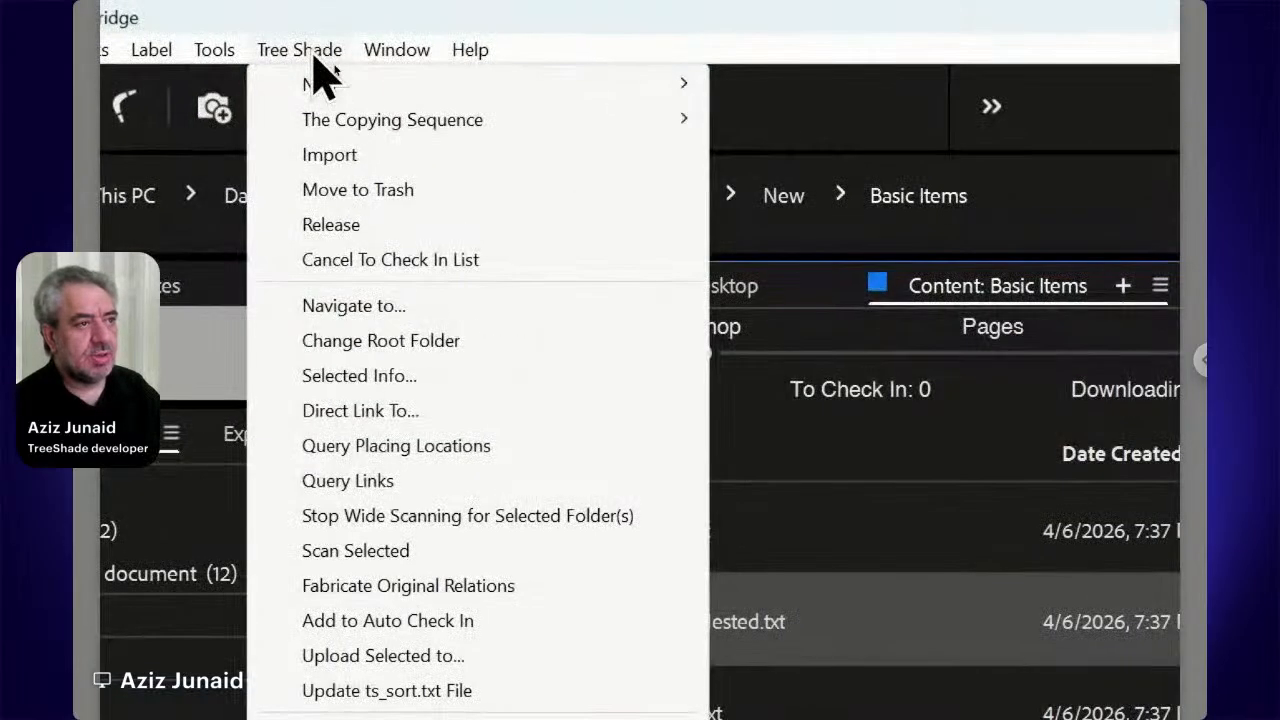
pyautogui.click(380, 190)
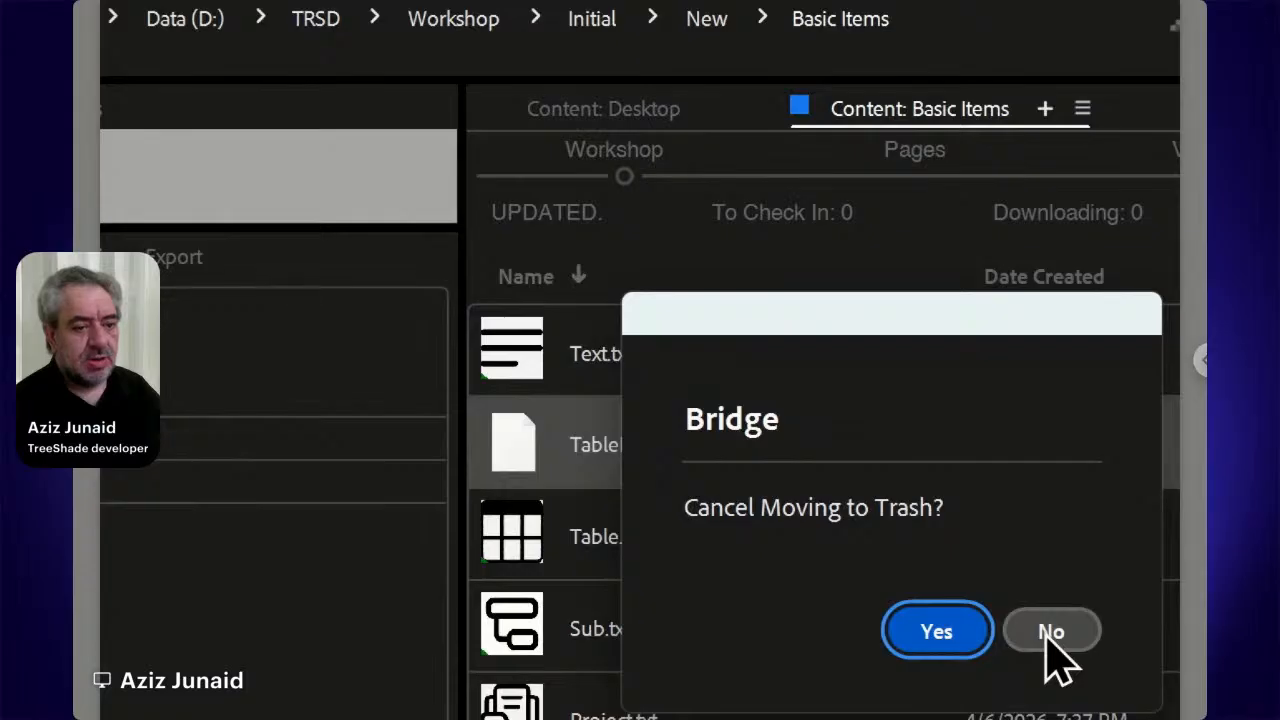
pyautogui.click(1051, 631)
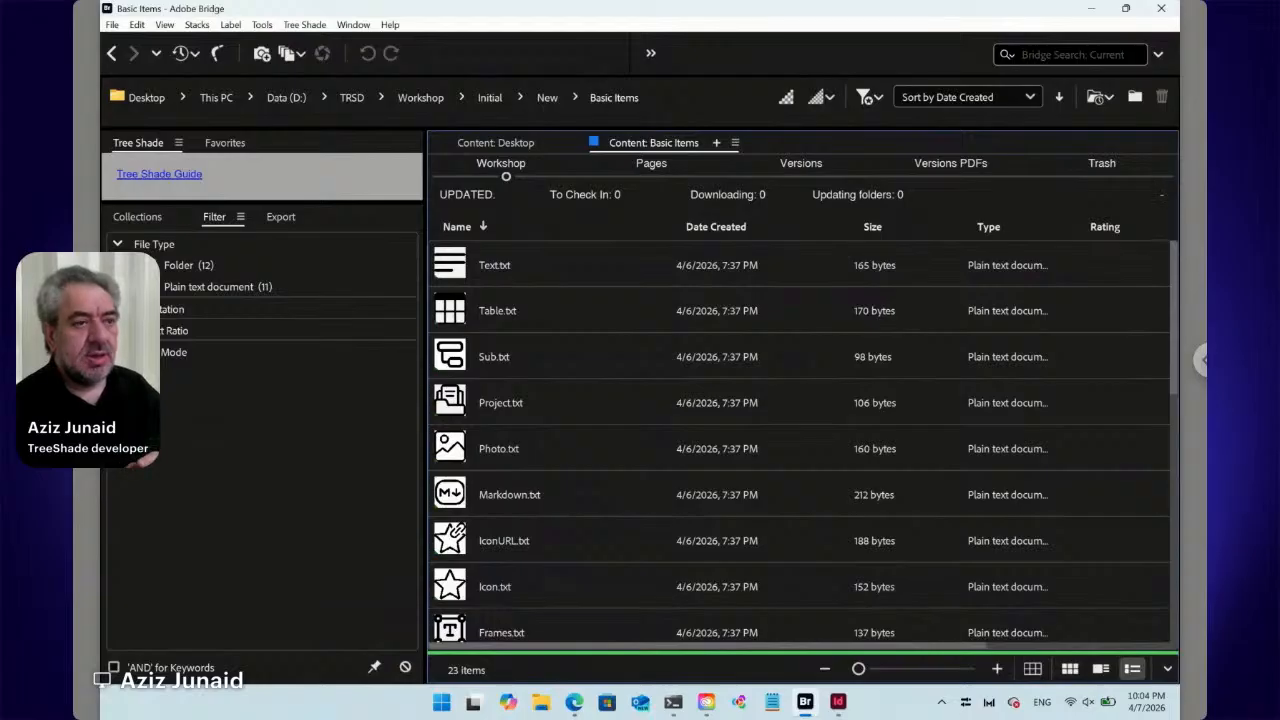
# - Exit Bridge and relaunch it from Creative Cloud Desktop
pyautogui.click(309, 28)
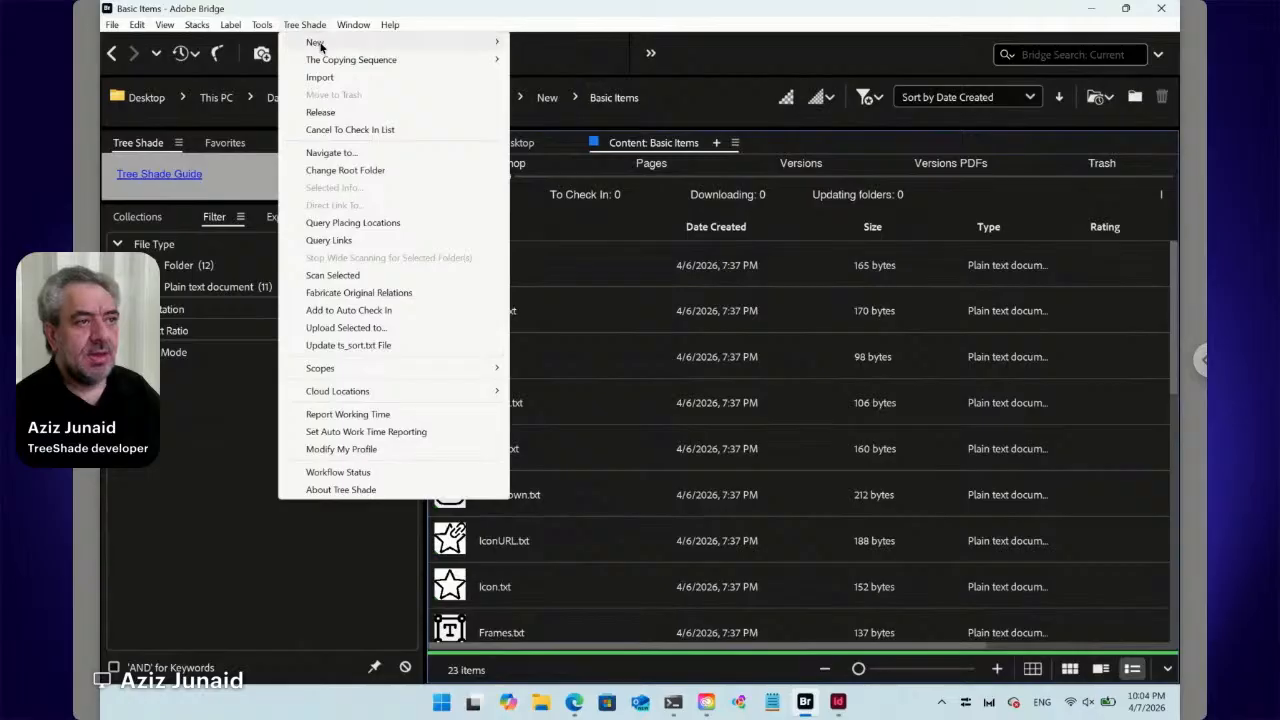
pyautogui.moveTo(324, 45)
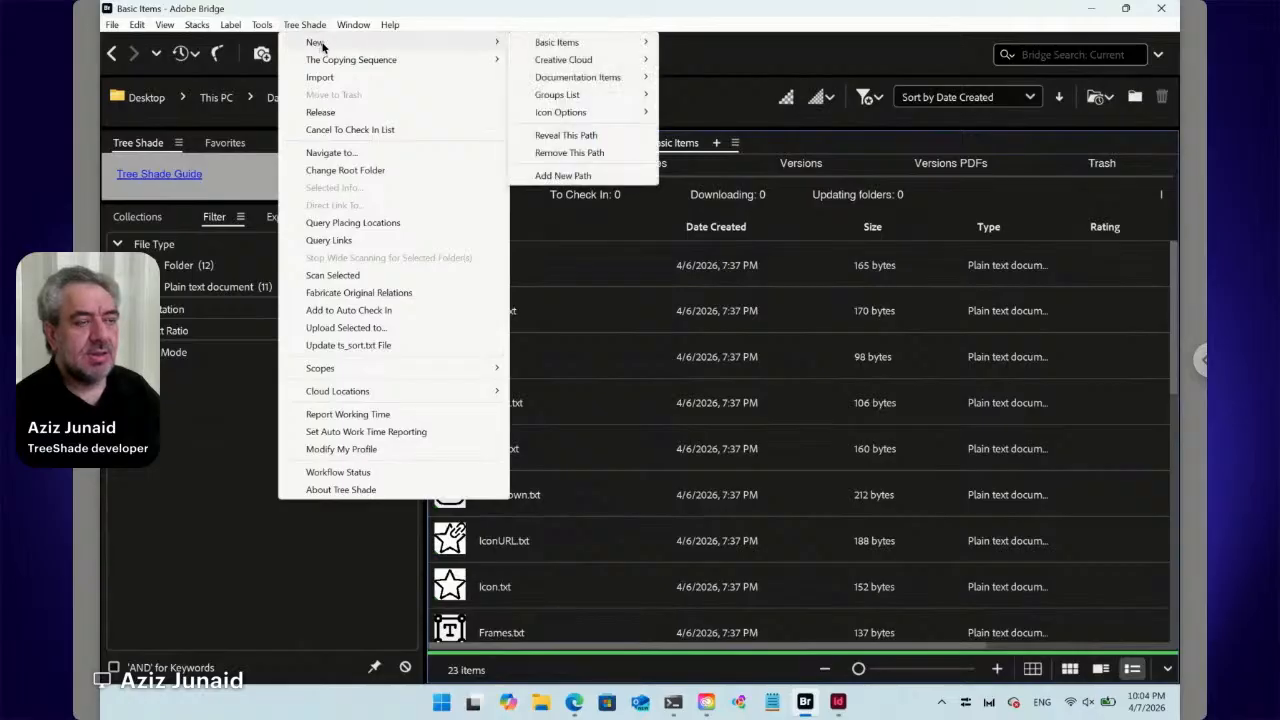
pyautogui.click(112, 24)
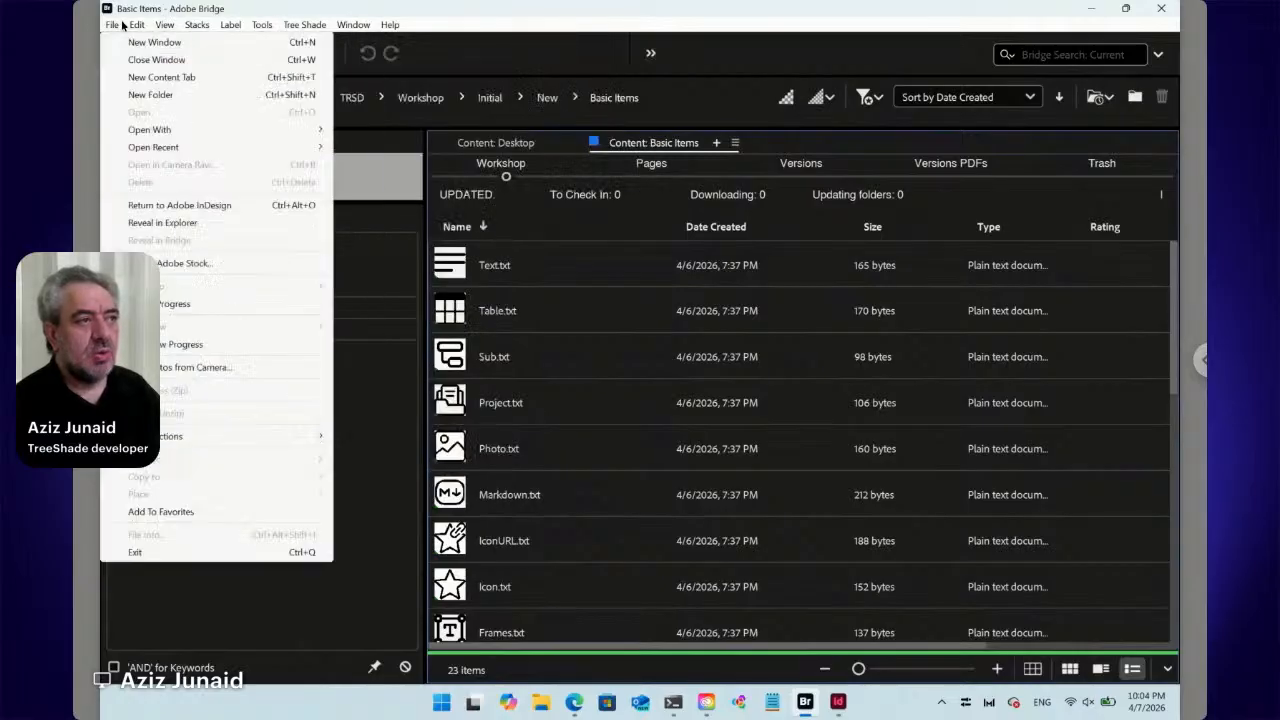
pyautogui.click(197, 556)
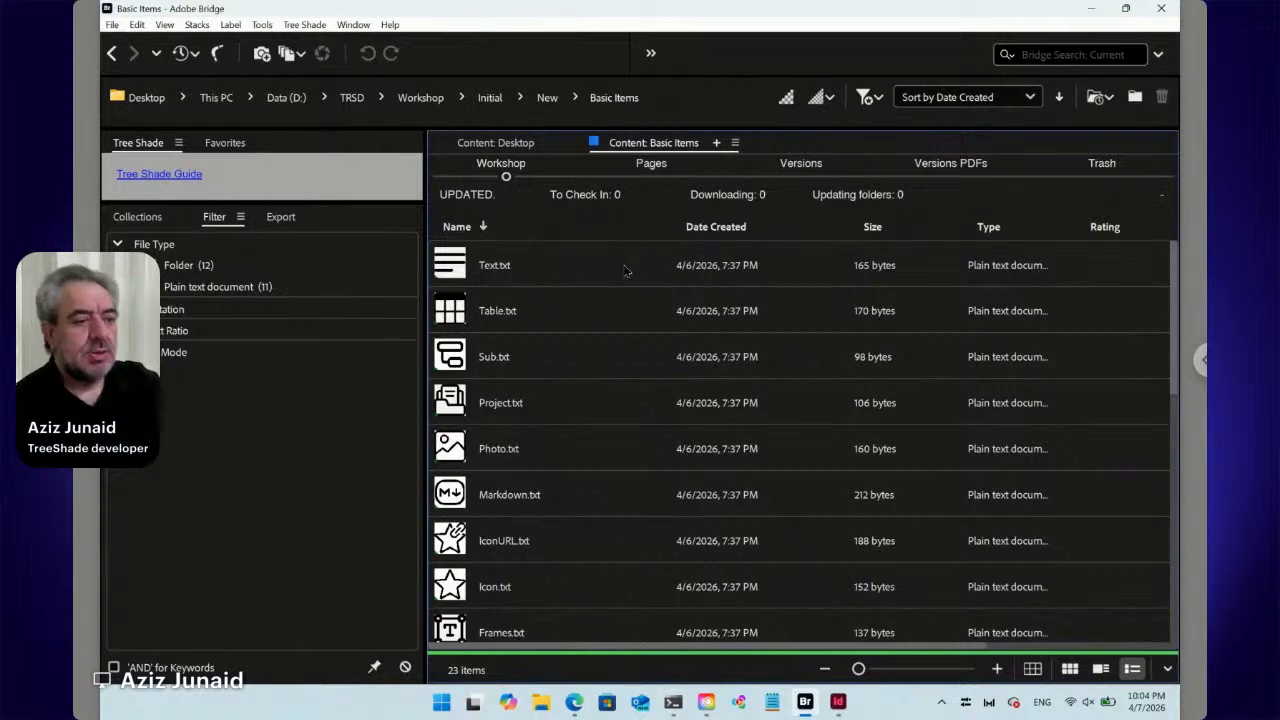
pyautogui.hotkey('ctrl', 'q')
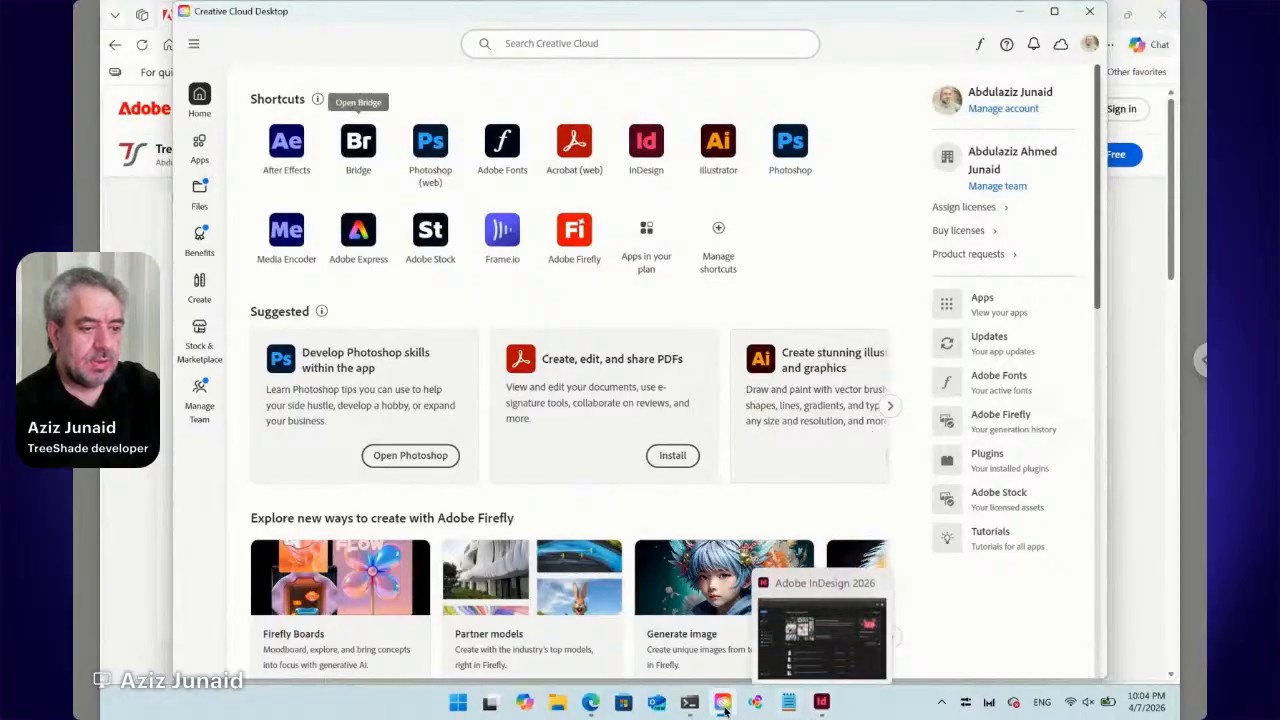
pyautogui.click(361, 148)
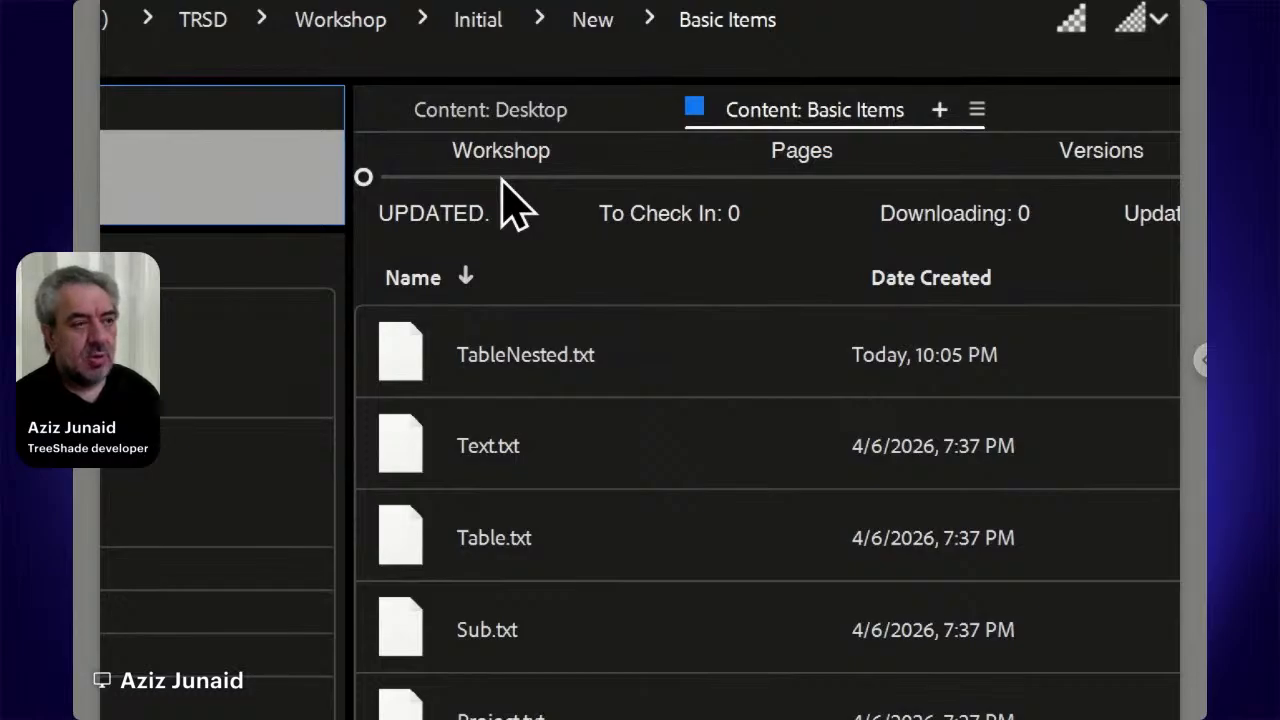
# - Open the Testing folder in the Workshop location and select Card.txt
pyautogui.click(503, 178)
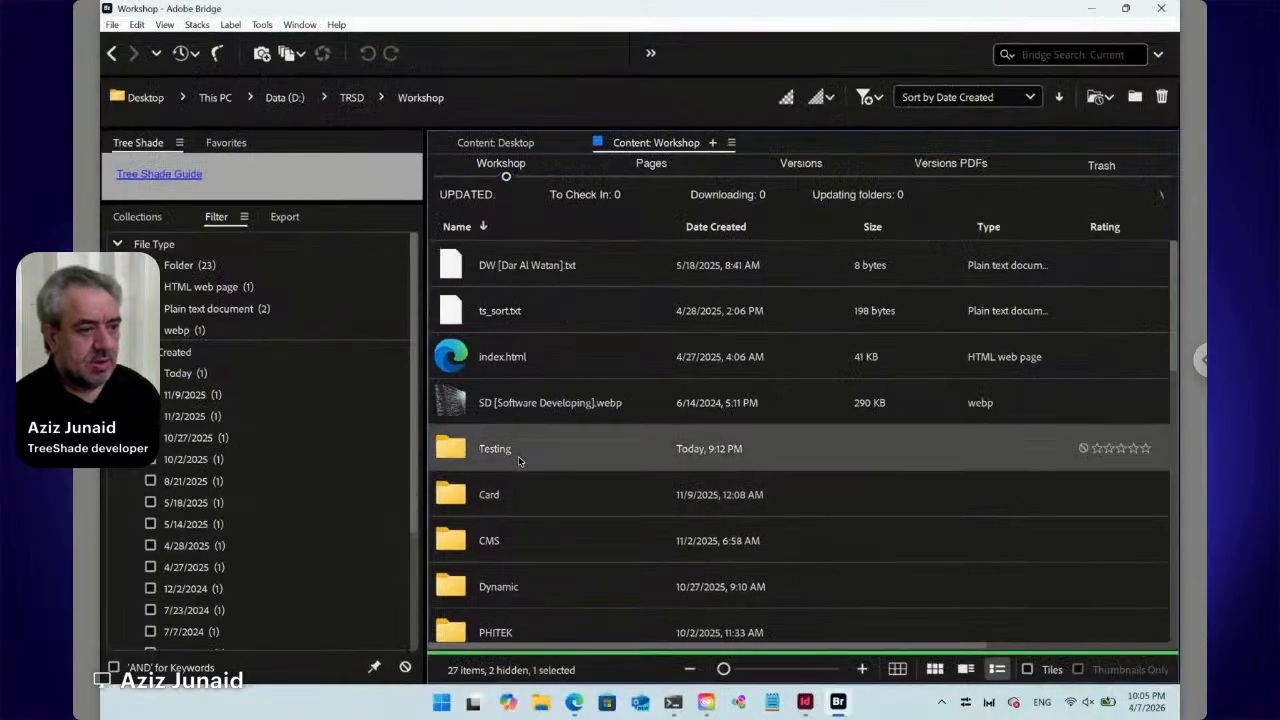
pyautogui.doubleClick(518, 456)
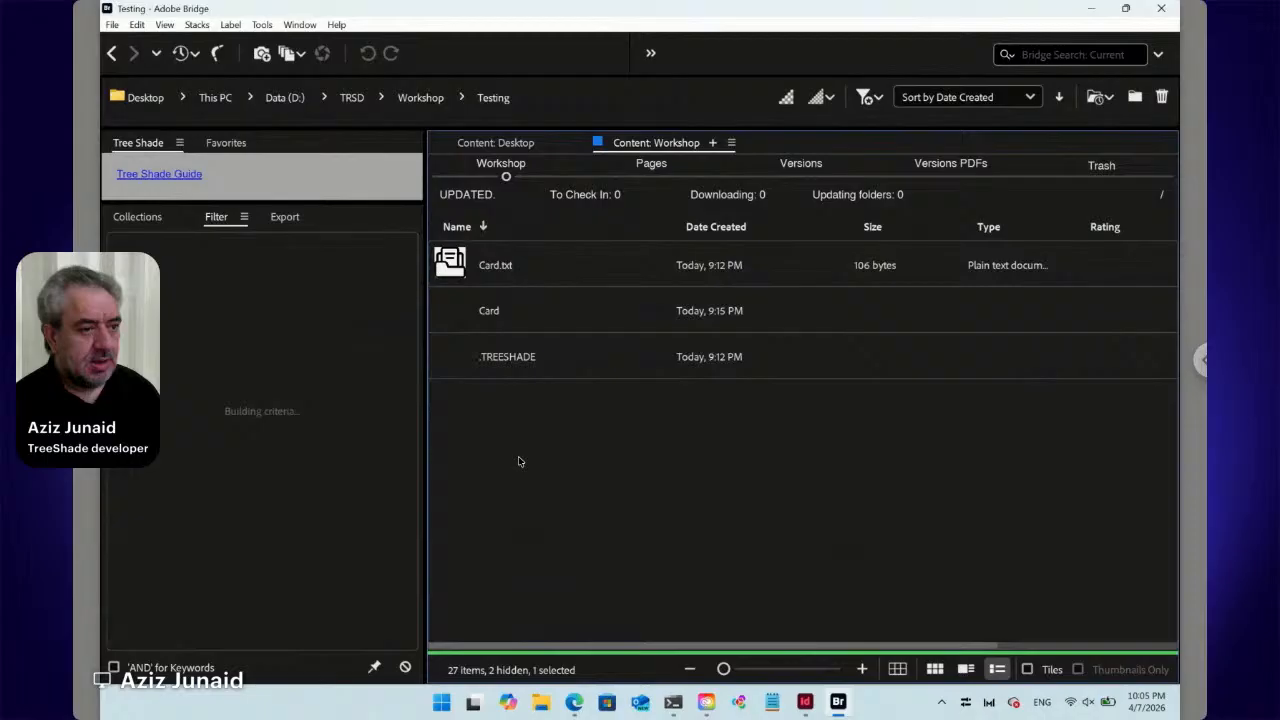
pyautogui.click(460, 272)
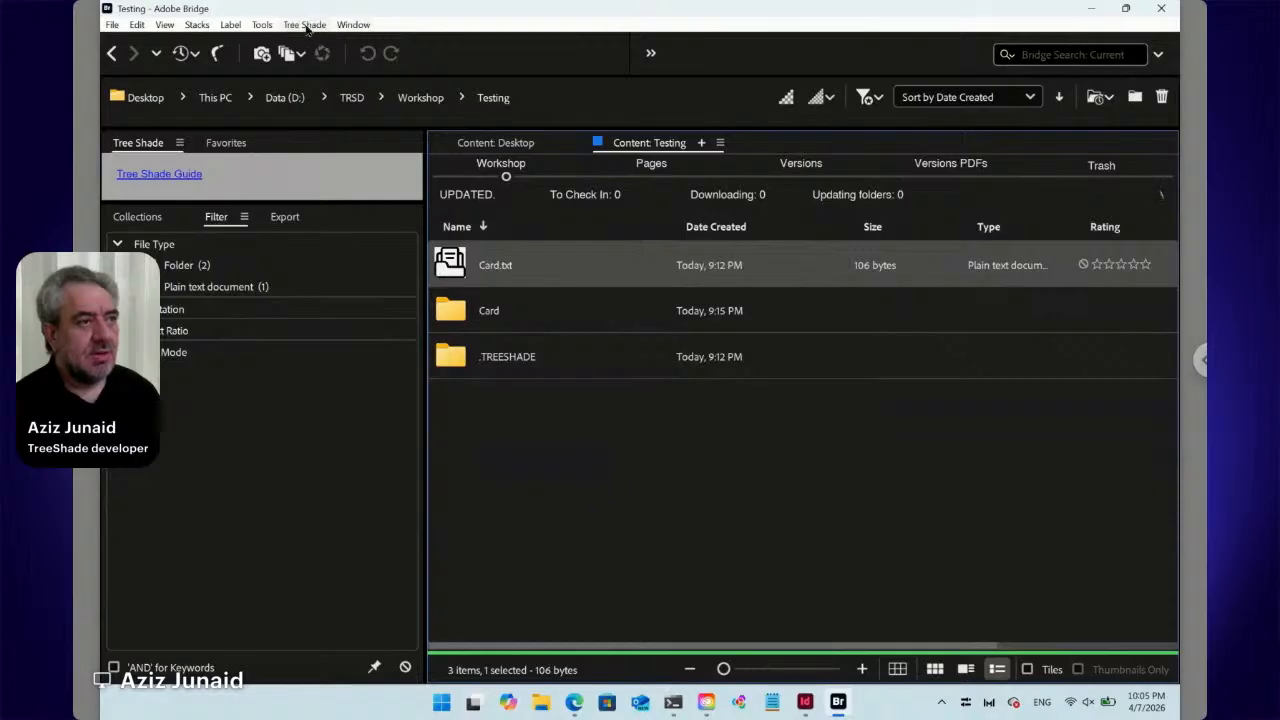
# - Create a new item from Tree Shade's Project template in Basic Items and name it Card2
pyautogui.click(305, 28)
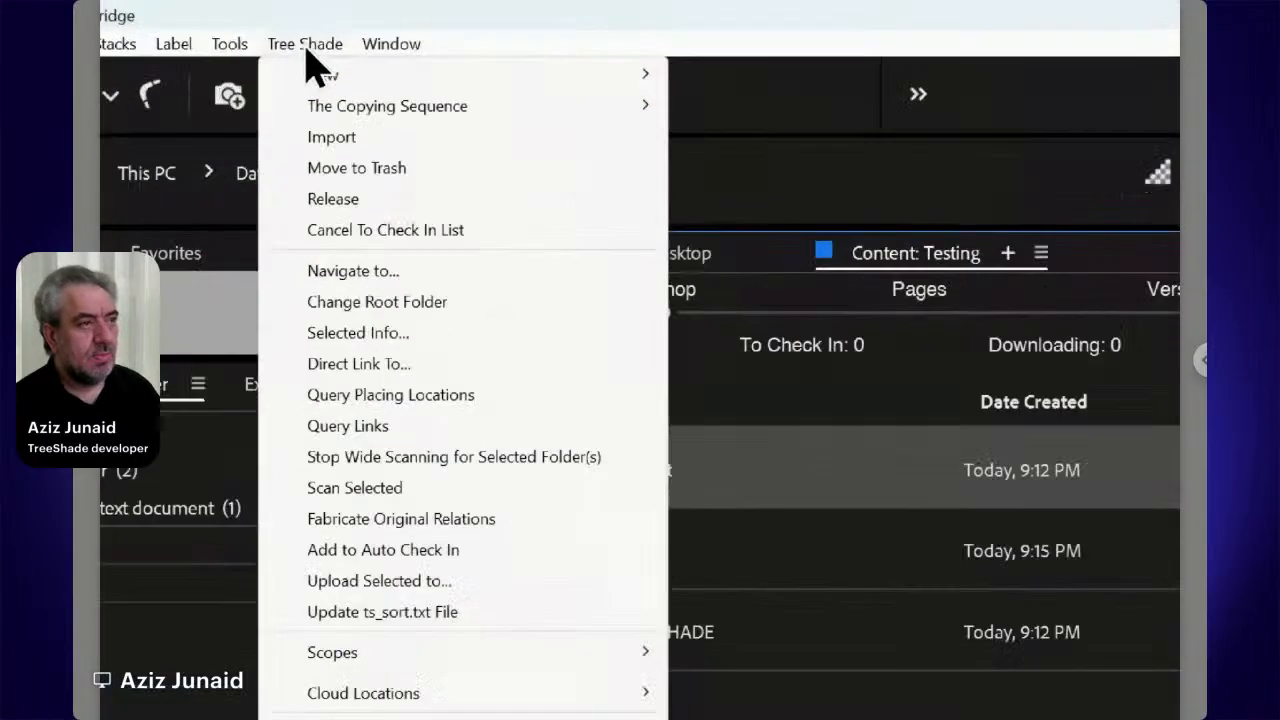
pyautogui.moveTo(317, 42)
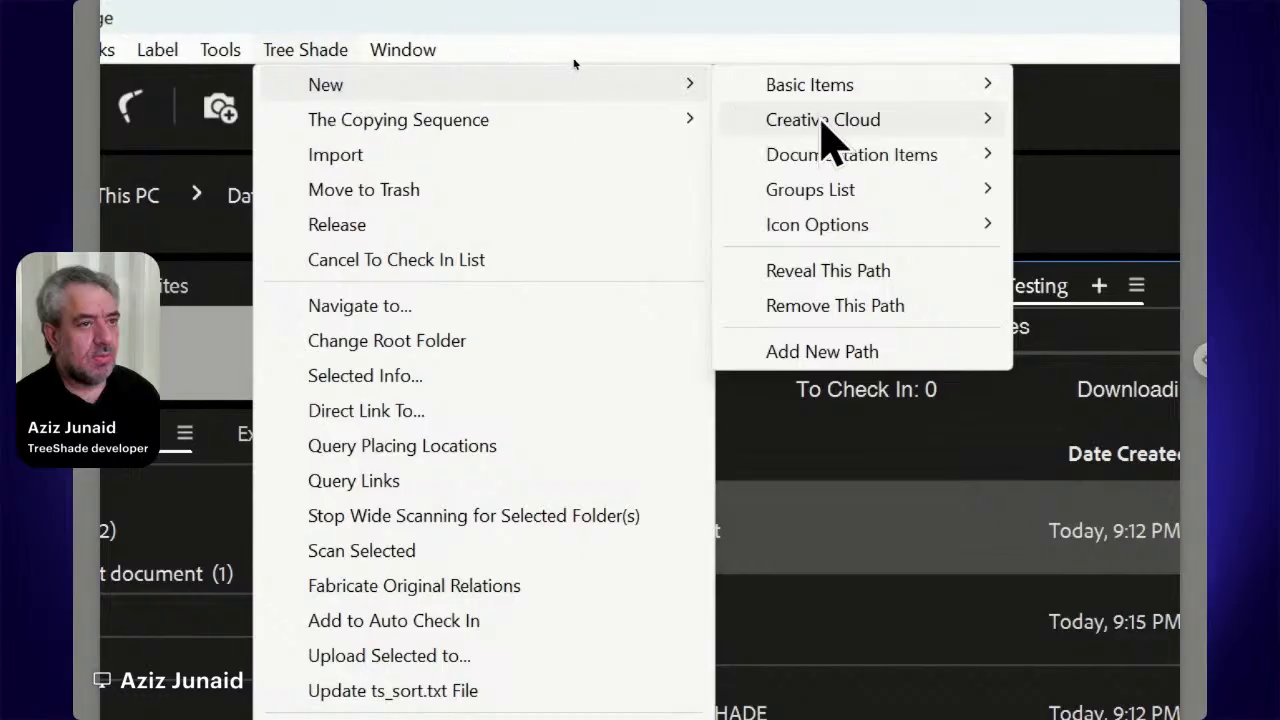
pyautogui.moveTo(850, 95)
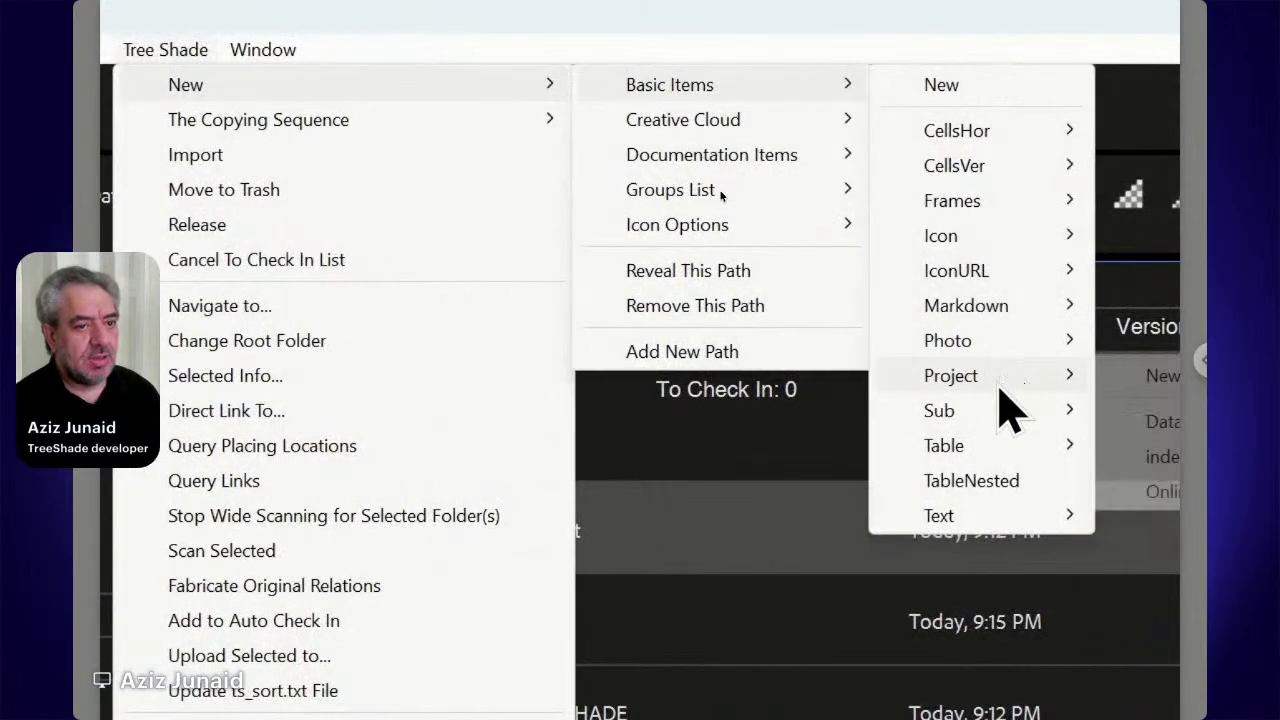
pyautogui.moveTo(1012, 395)
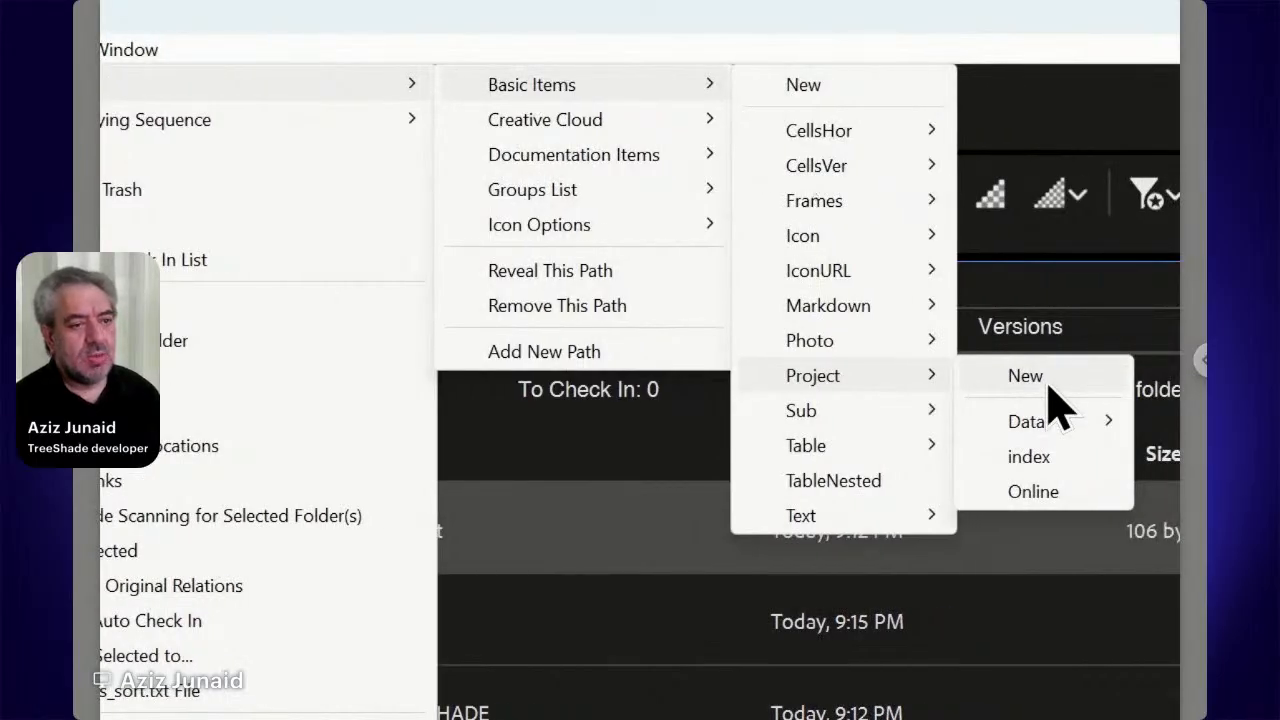
pyautogui.click(1048, 385)
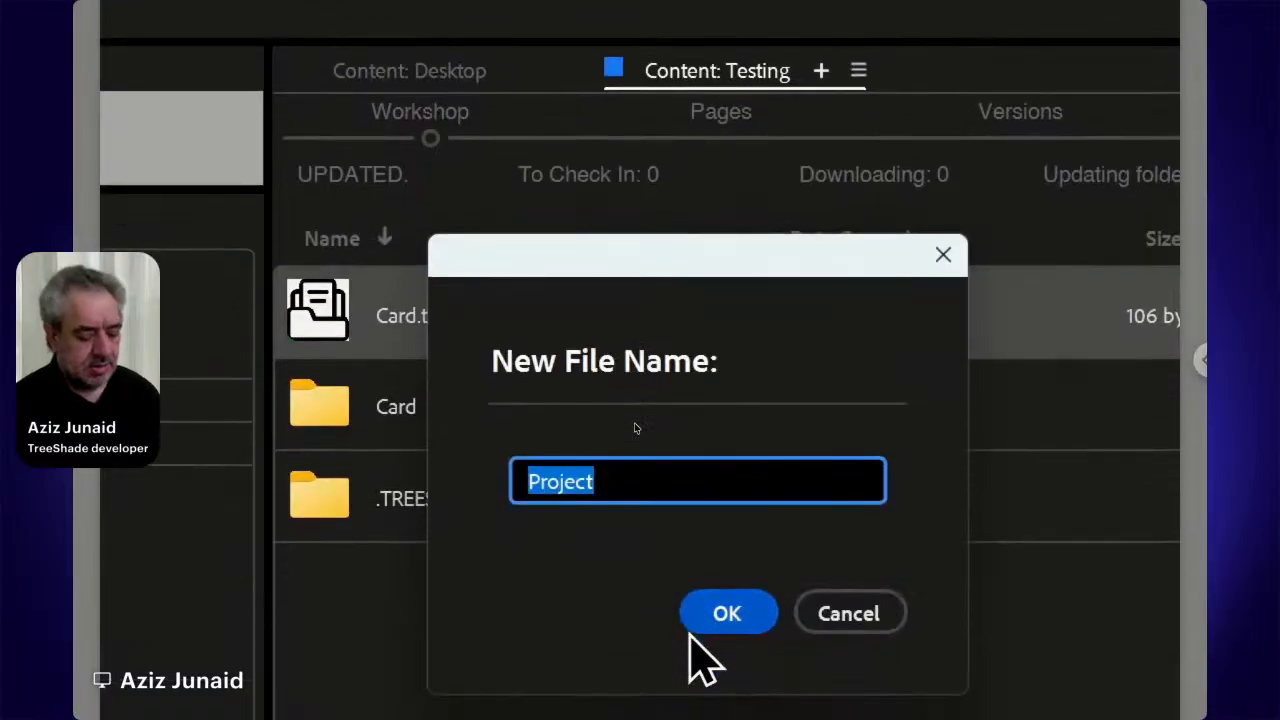
pyautogui.write('Card')
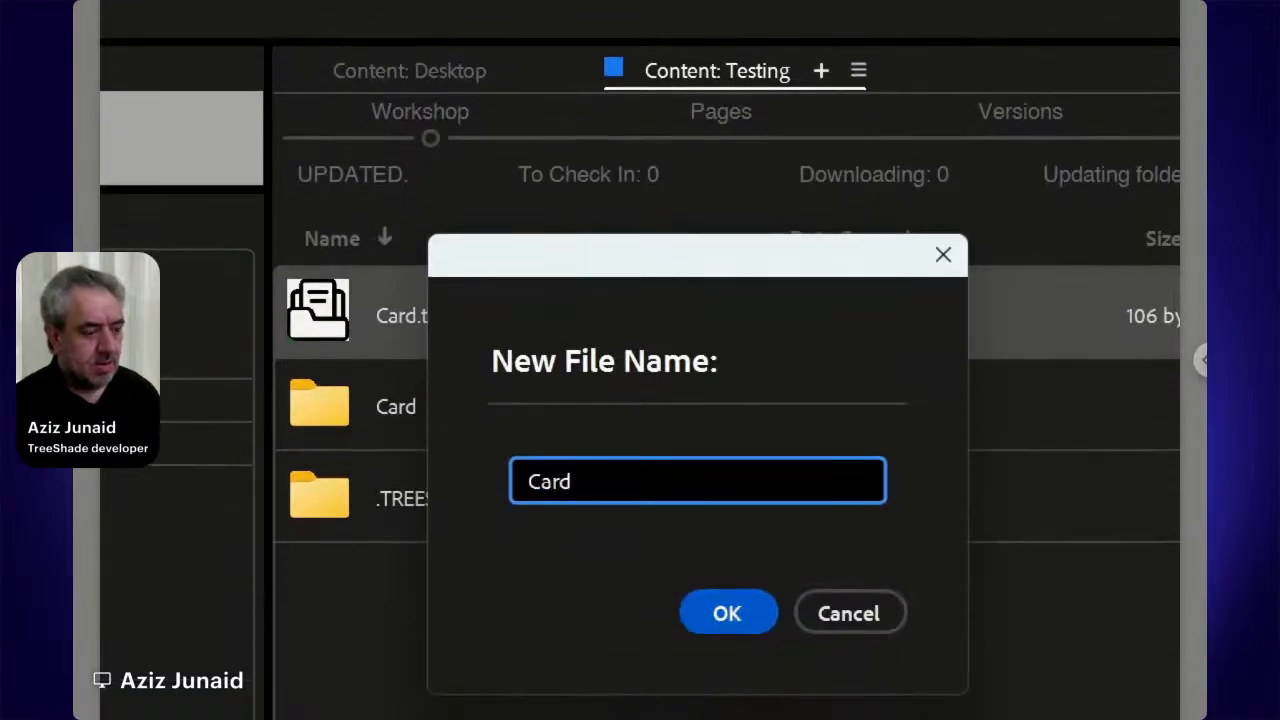
pyautogui.write('2')
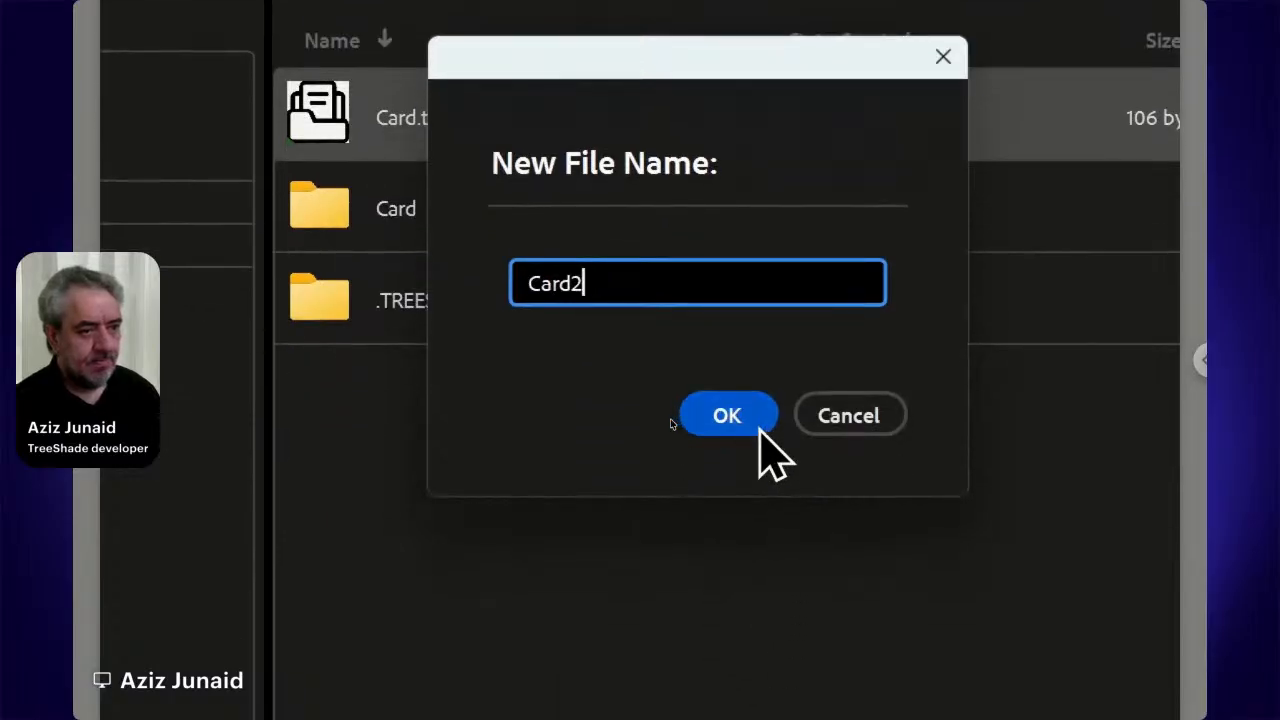
pyautogui.click(757, 428)
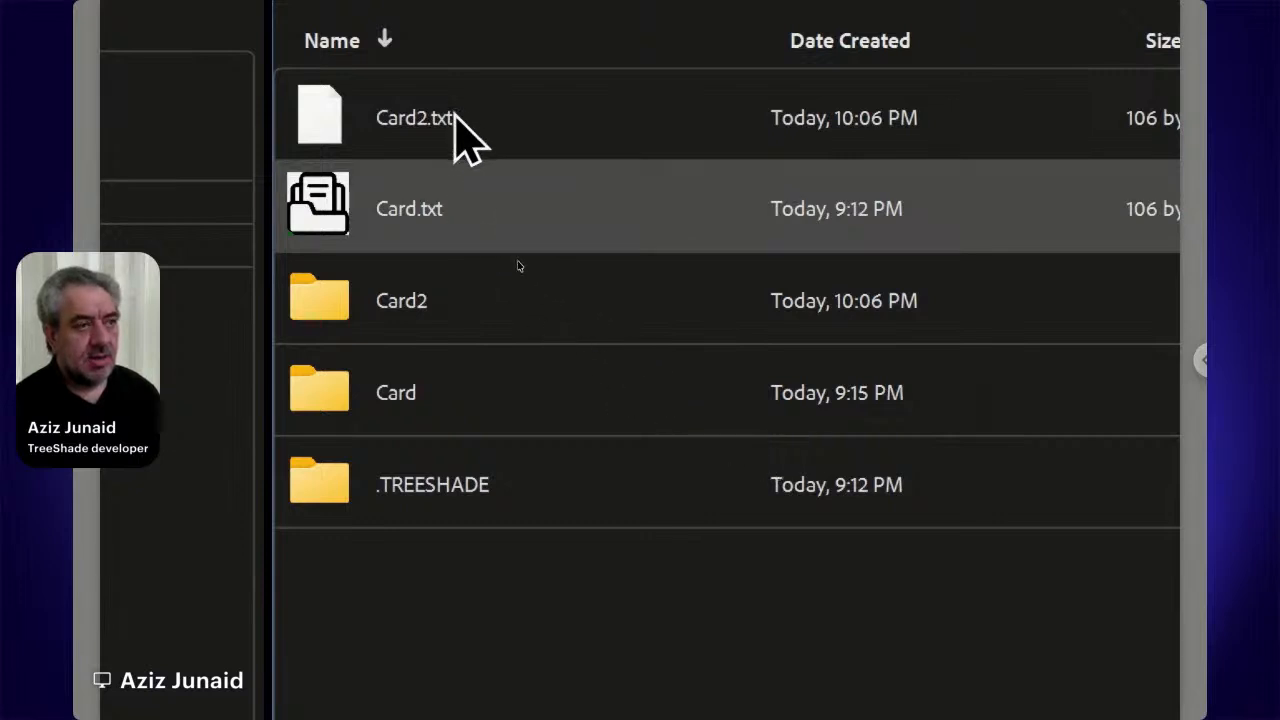
# - Select Card2.txt together with its Card2 folder, then open the file's paired folder
pyautogui.click(456, 114)
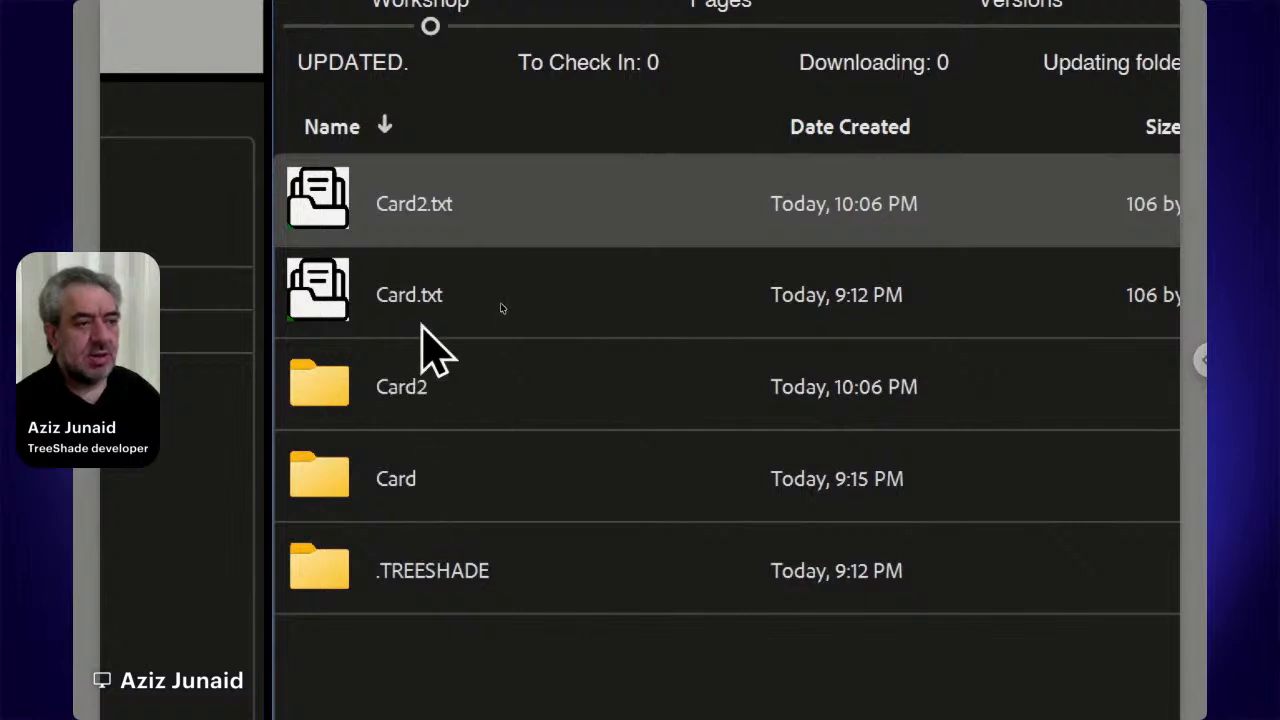
pyautogui.click(488, 366)
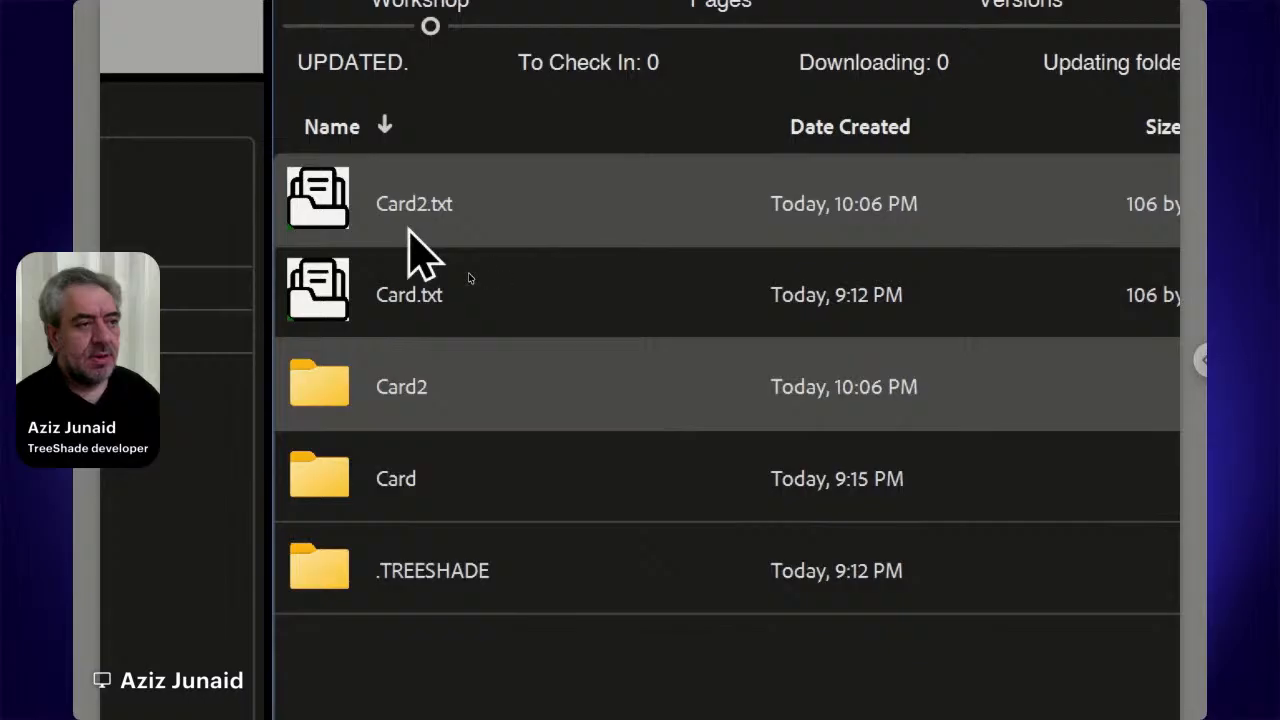
pyautogui.click(307, 195)
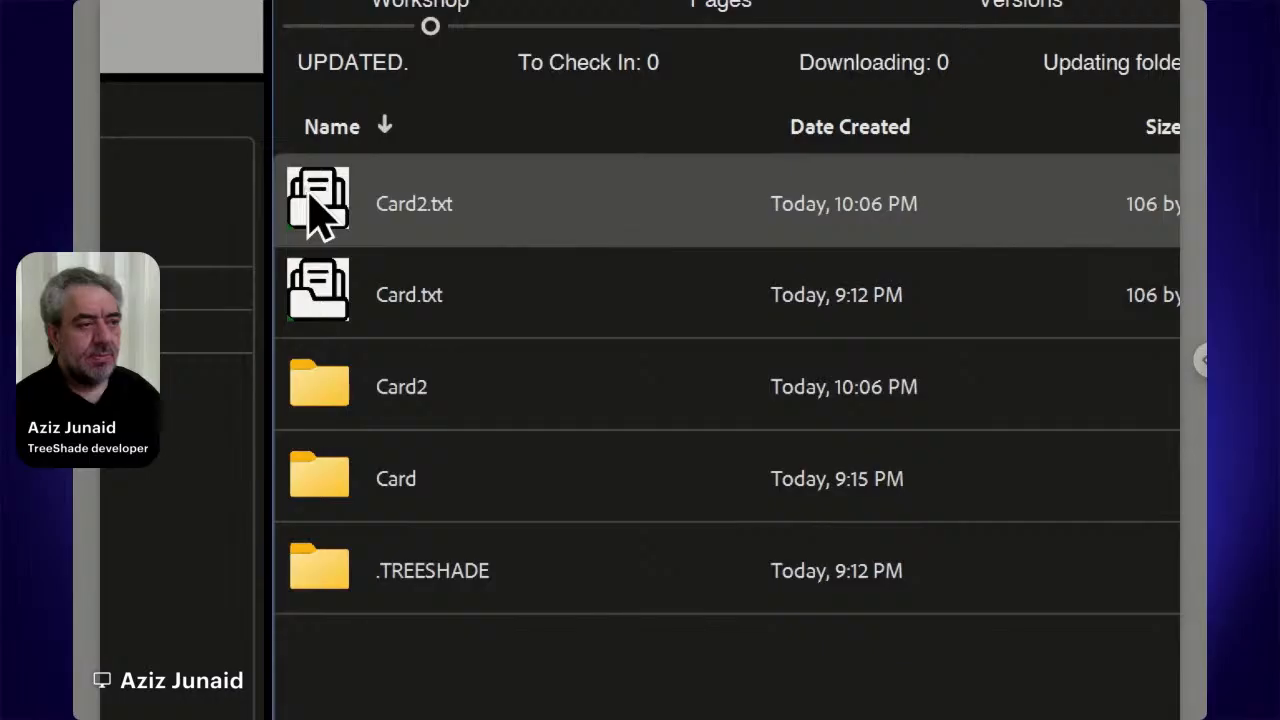
pyautogui.doubleClick(307, 195)
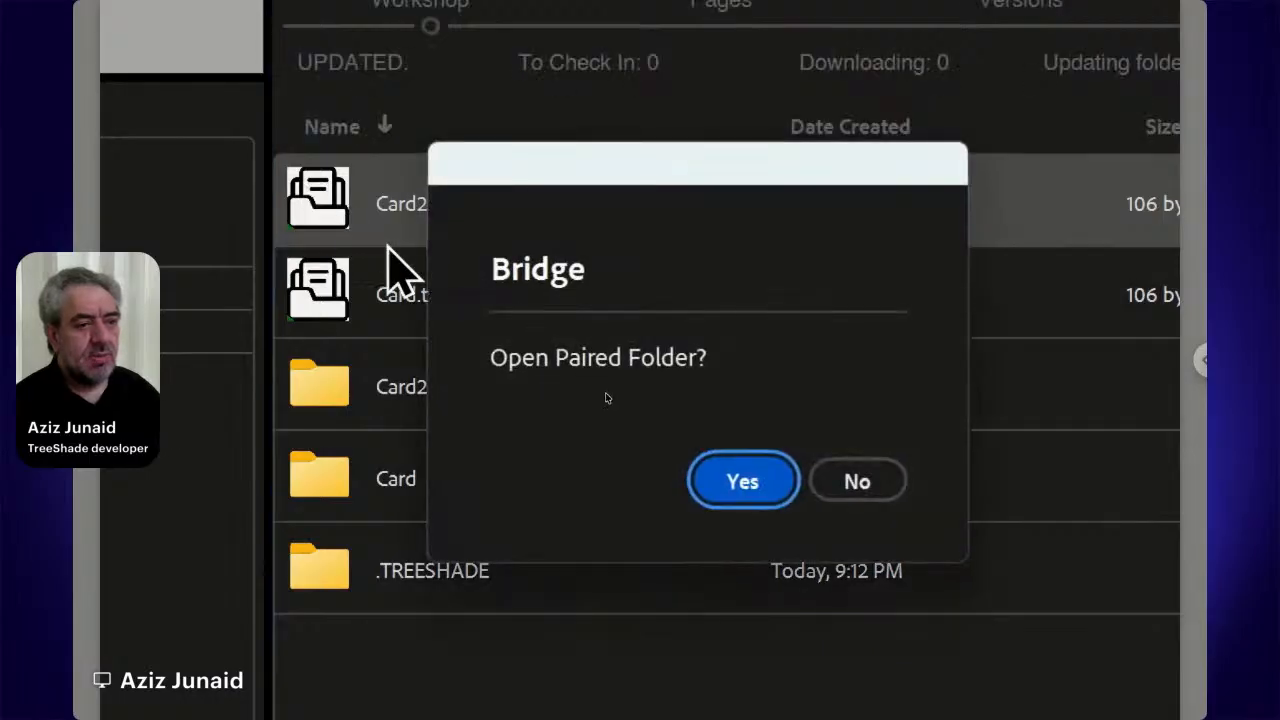
pyautogui.click(740, 482)
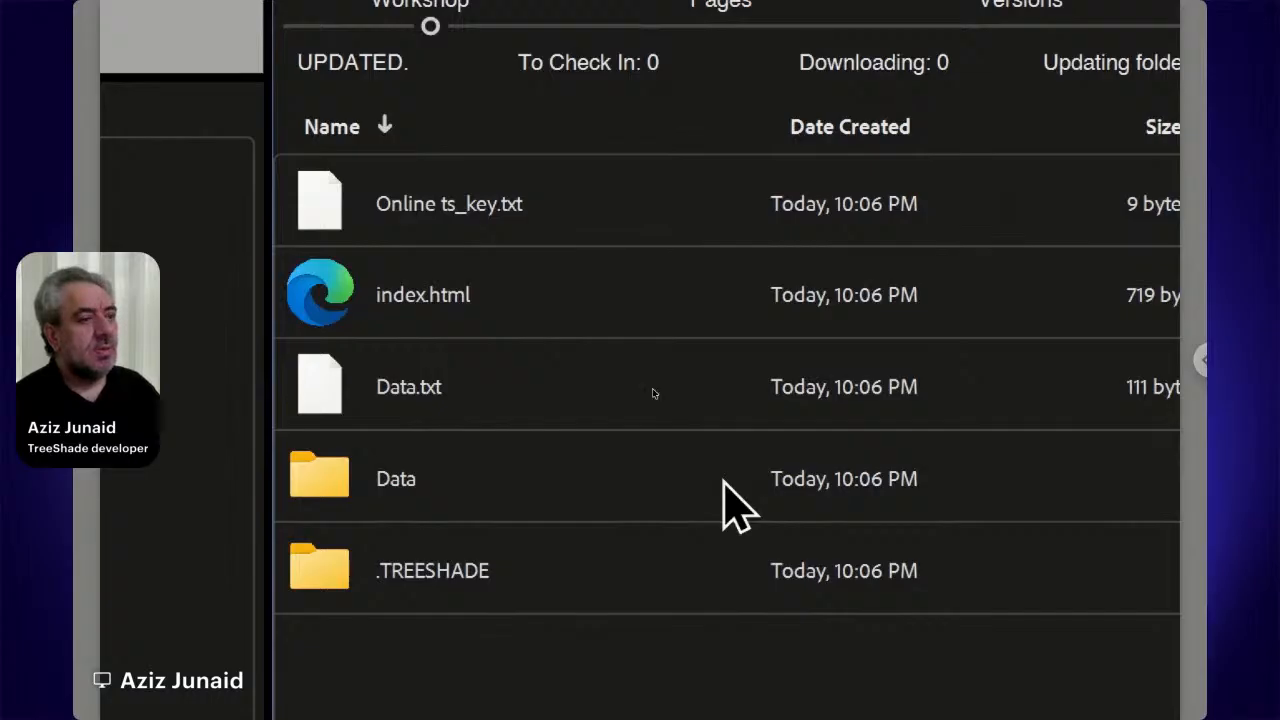
# - Open the online form through Online ts_key.txt and switch to it in Microsoft Edge
pyautogui.click(576, 226)
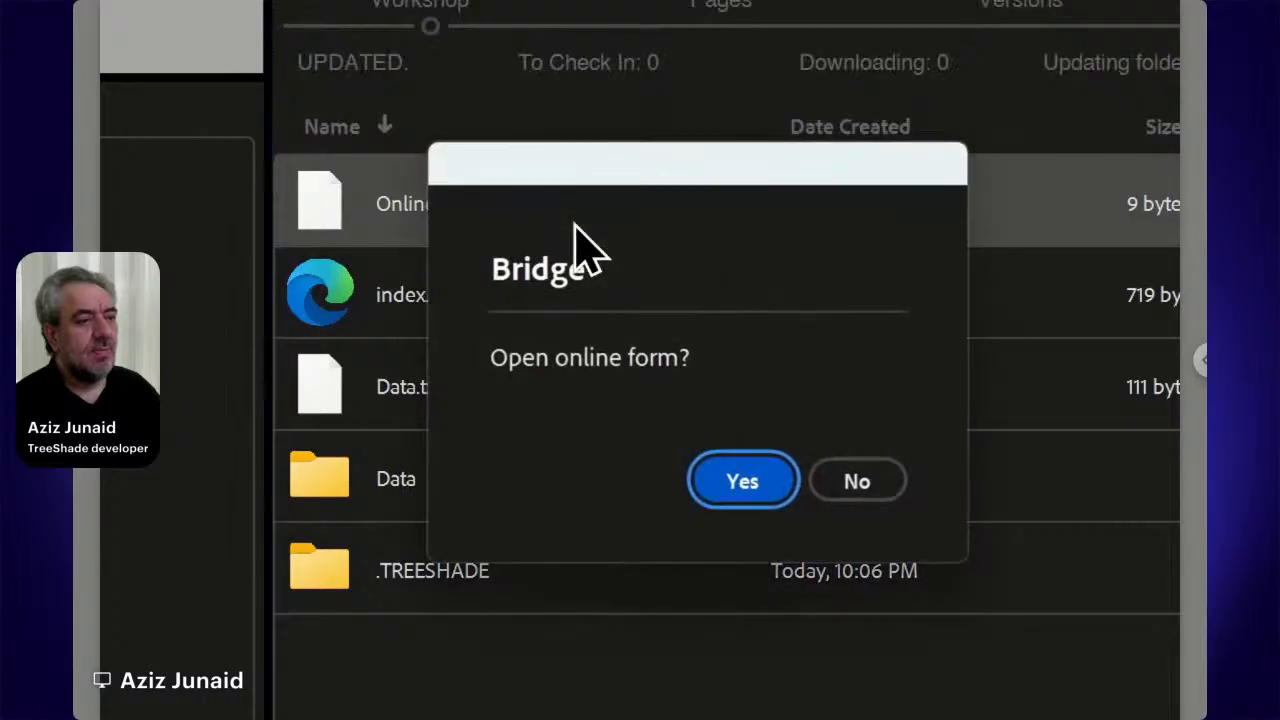
pyautogui.click(762, 488)
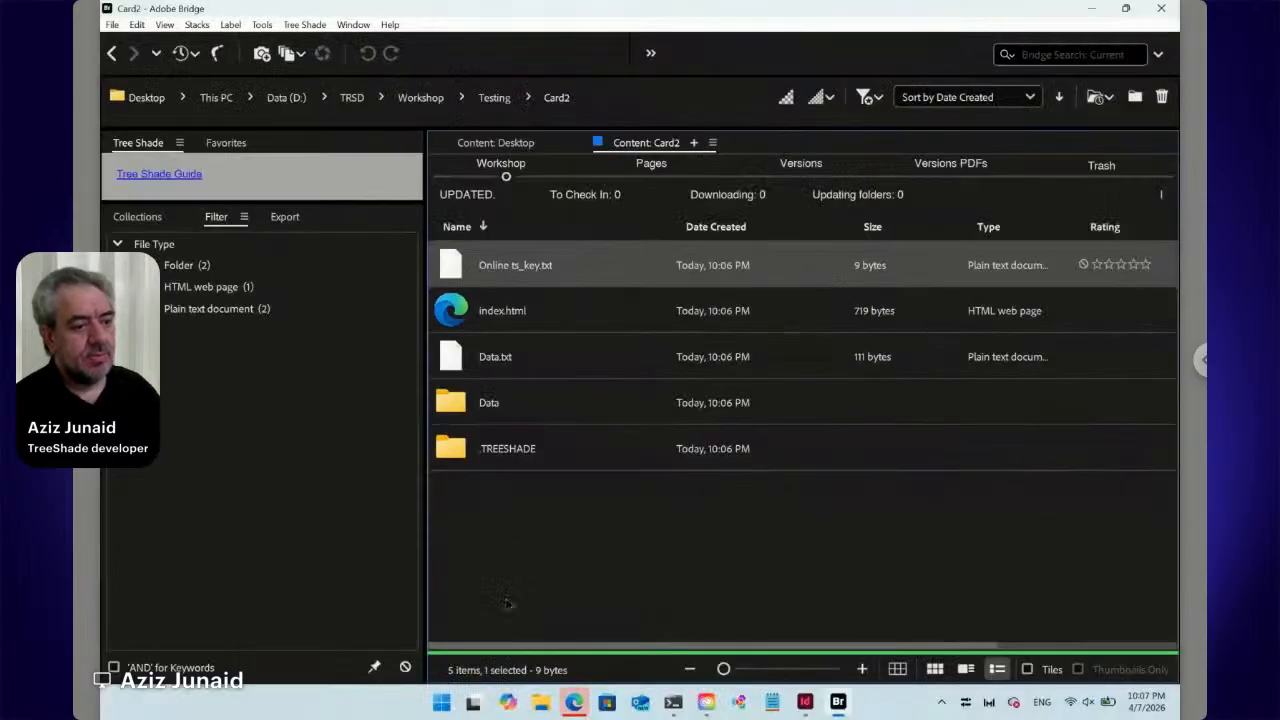
pyautogui.click(575, 703)
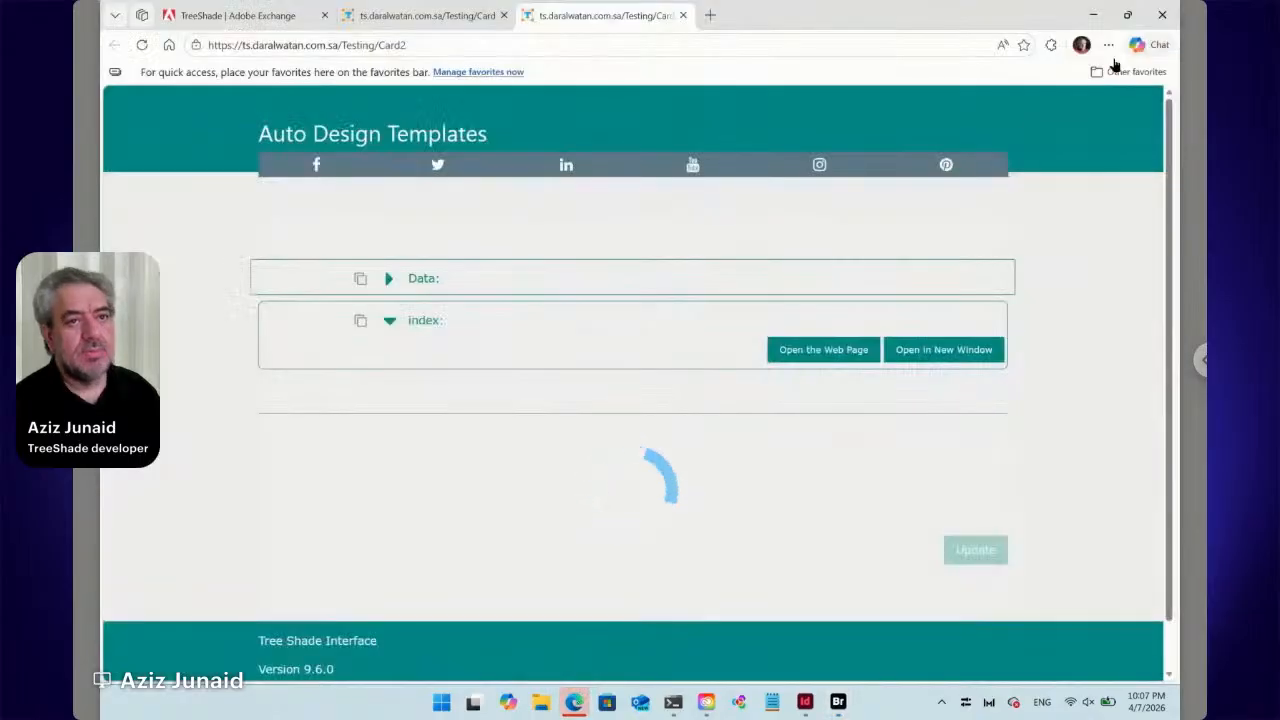
# - Snap the browser window beside Bridge and show the template types available for the form's Text item
pyautogui.moveTo(1128, 18)
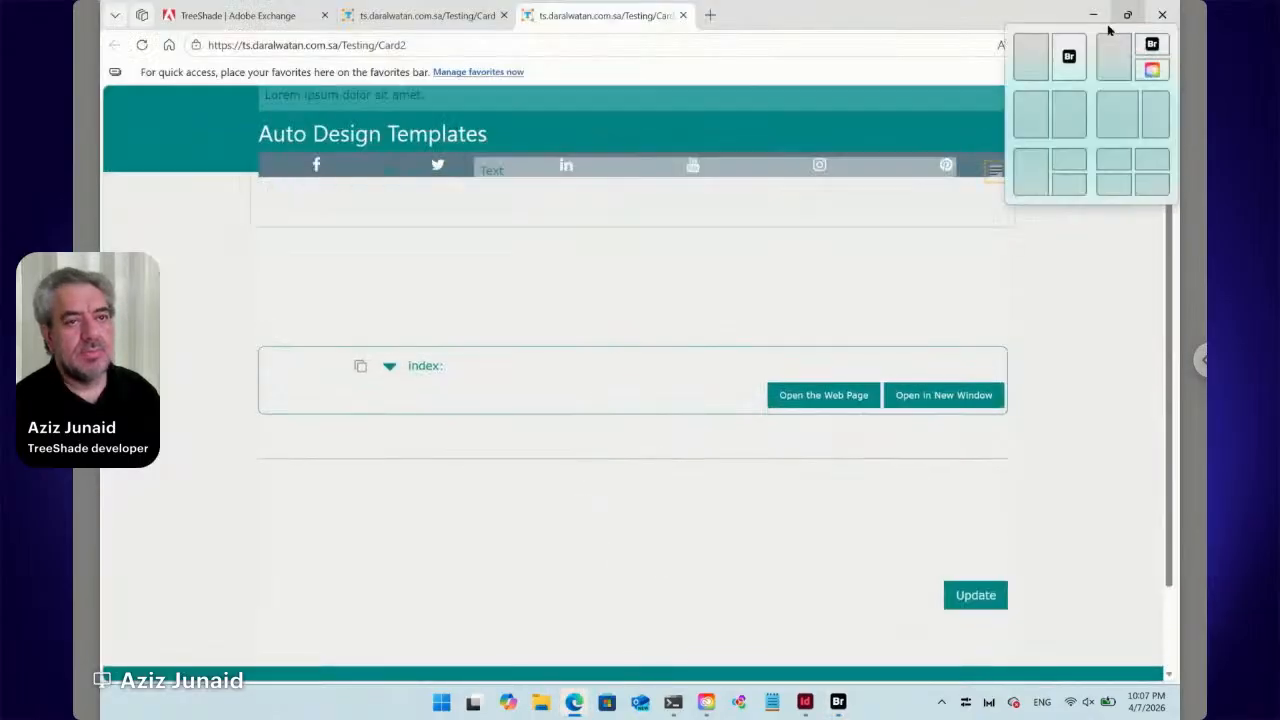
pyautogui.click(1047, 50)
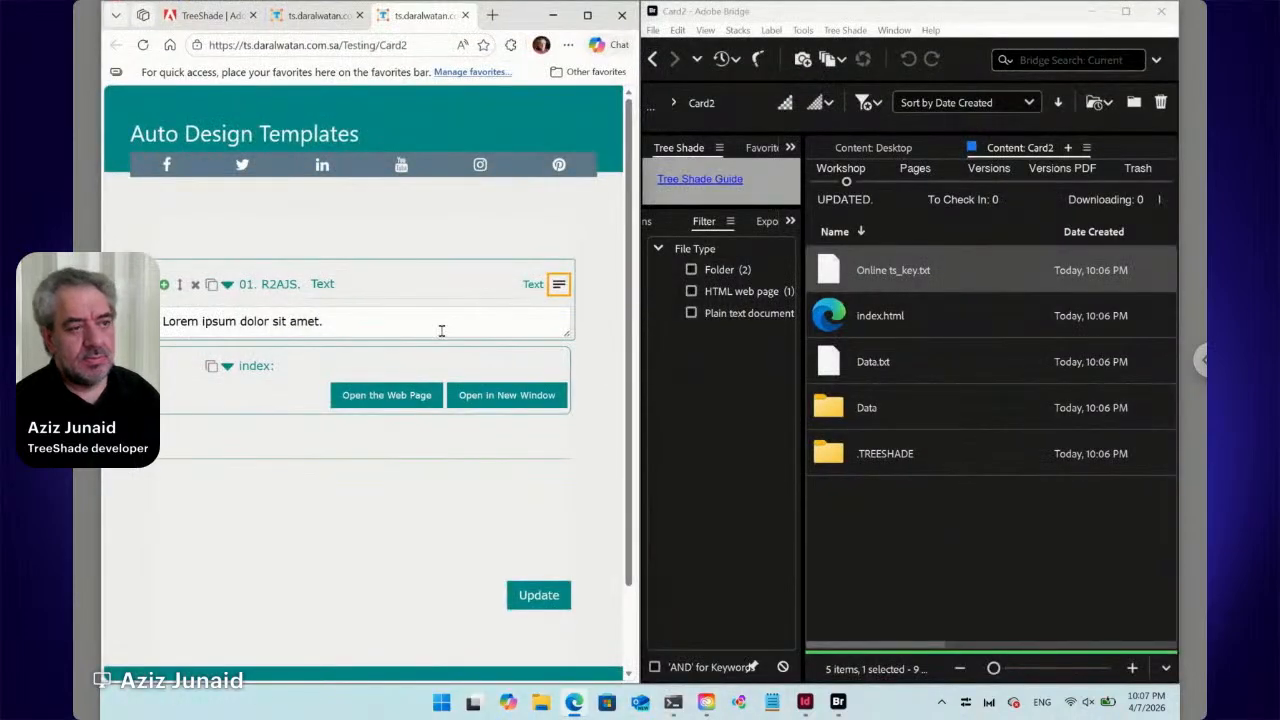
pyautogui.click(560, 286)
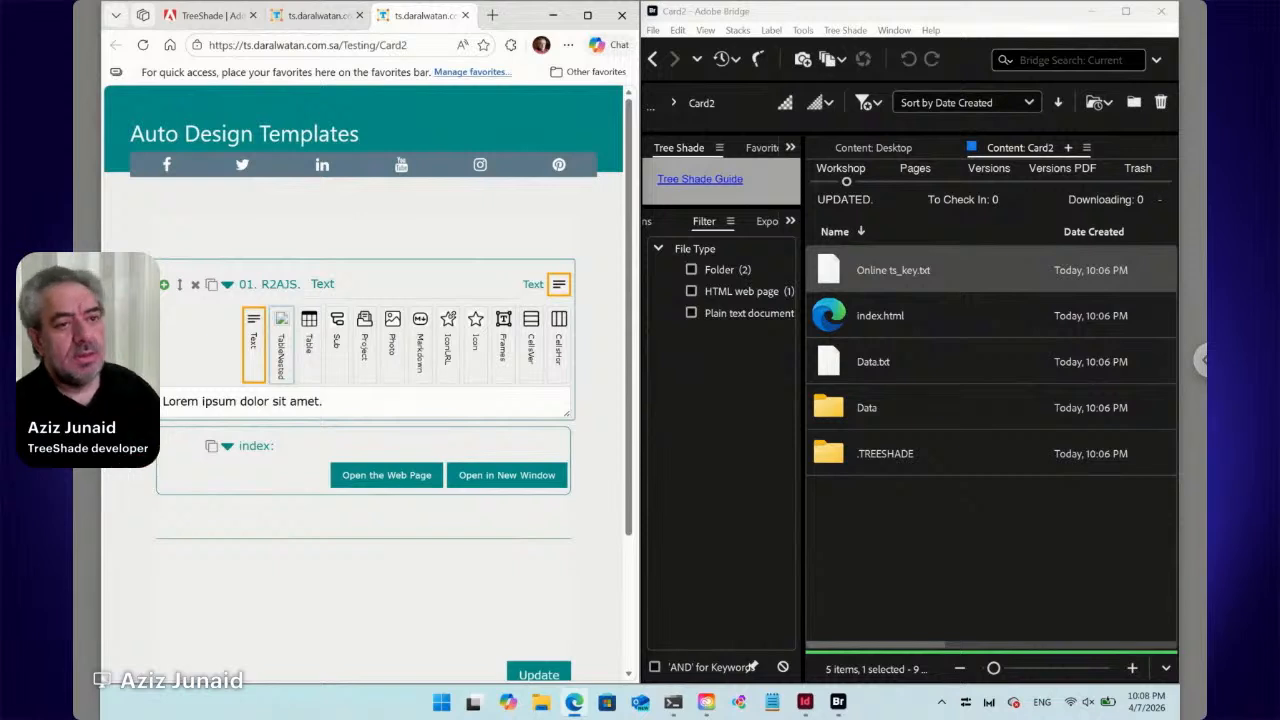
# - Maximize Bridge, reveal the folder path behind Tree Shade's New items, and open its Basic Items folder
pyautogui.click(1127, 13)
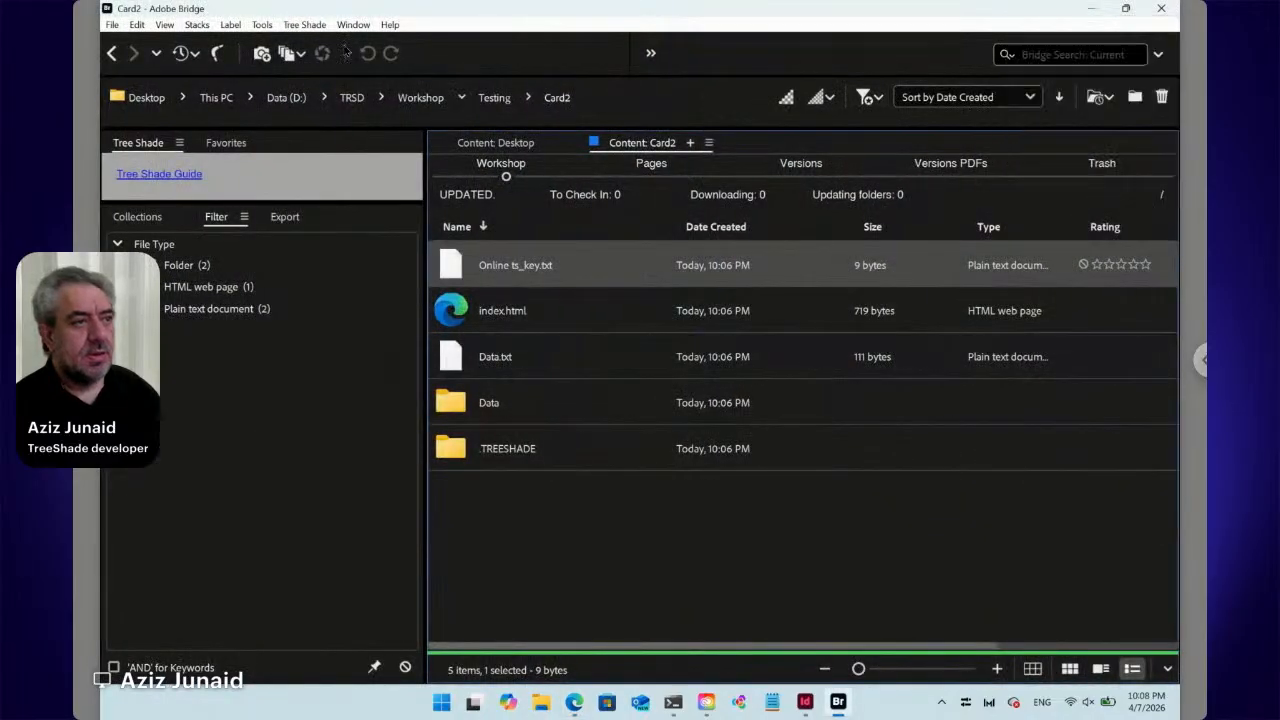
pyautogui.click(318, 28)
pyautogui.moveTo(314, 40)
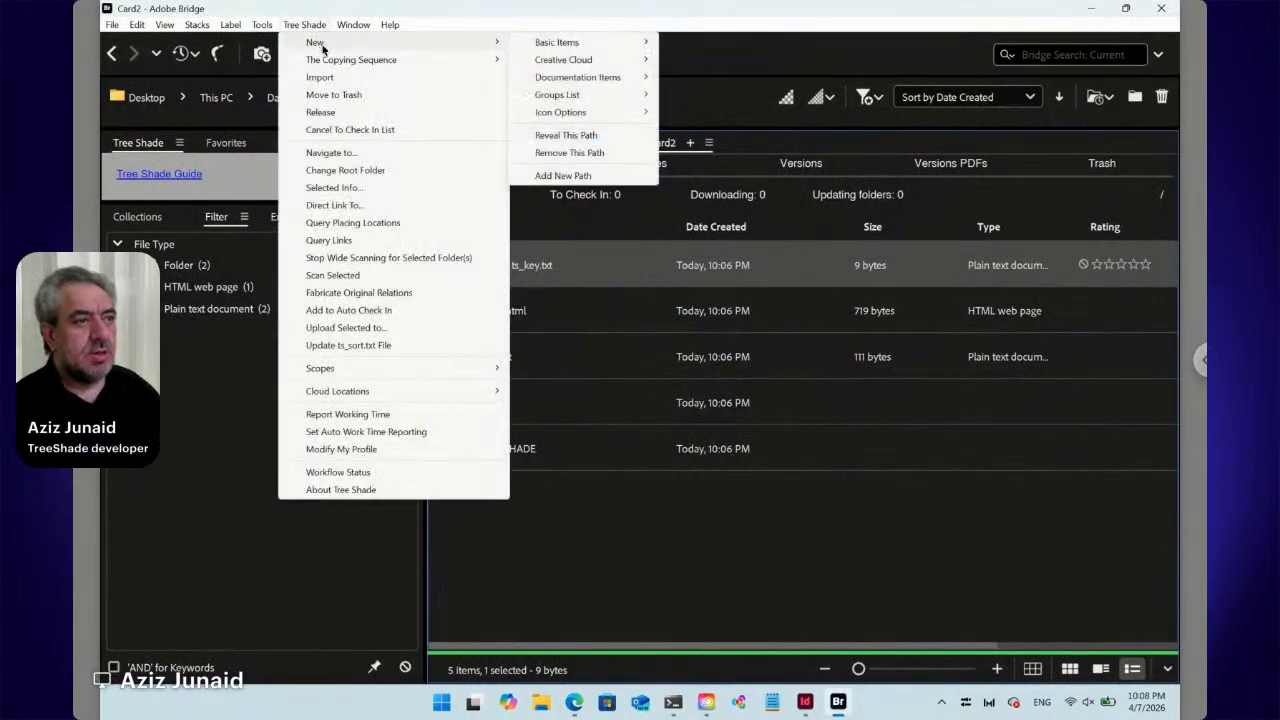
pyautogui.click(590, 136)
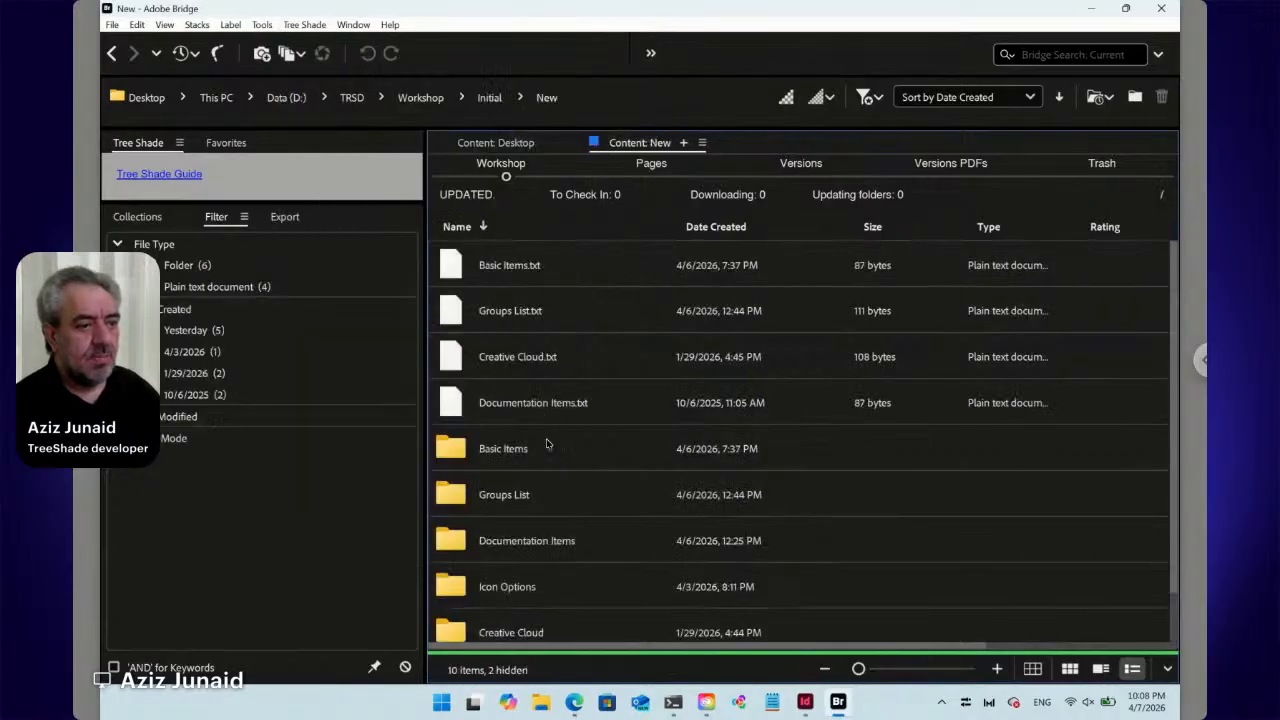
pyautogui.doubleClick(547, 442)
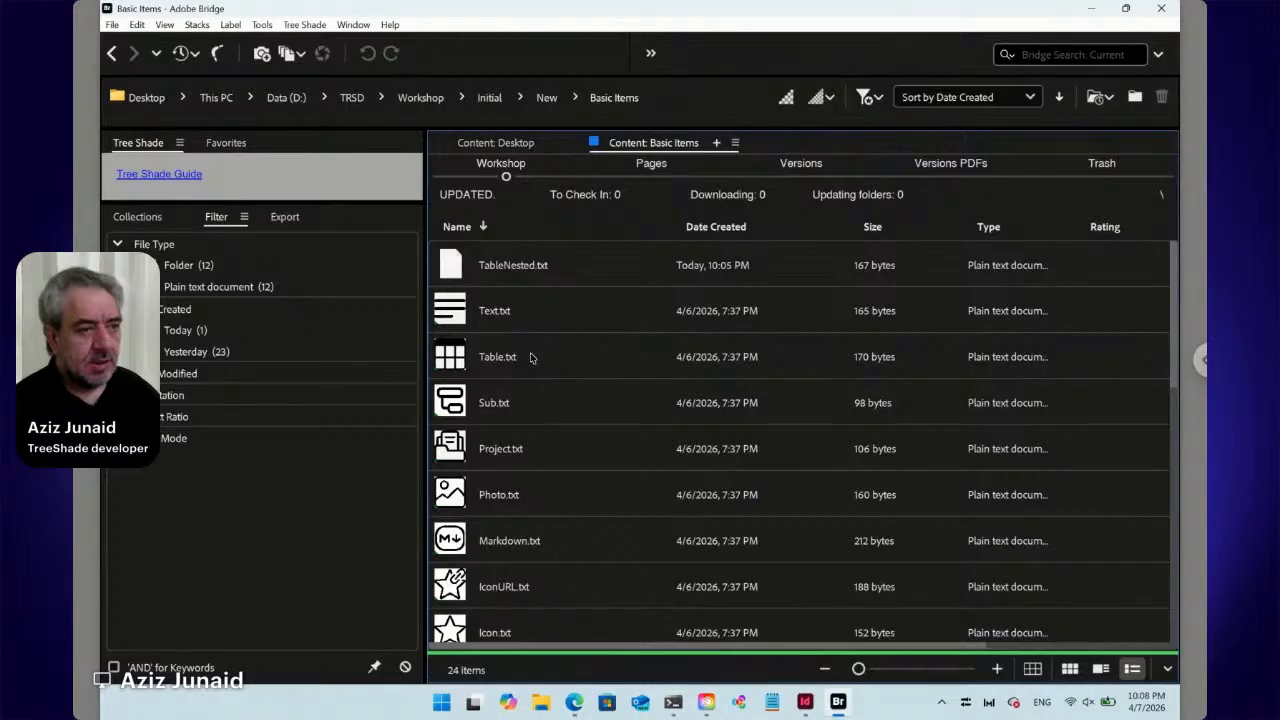
# - Move TableNested.txt from Basic Items to Tree Shade's trash, declining to cancel the move
pyautogui.click(525, 268)
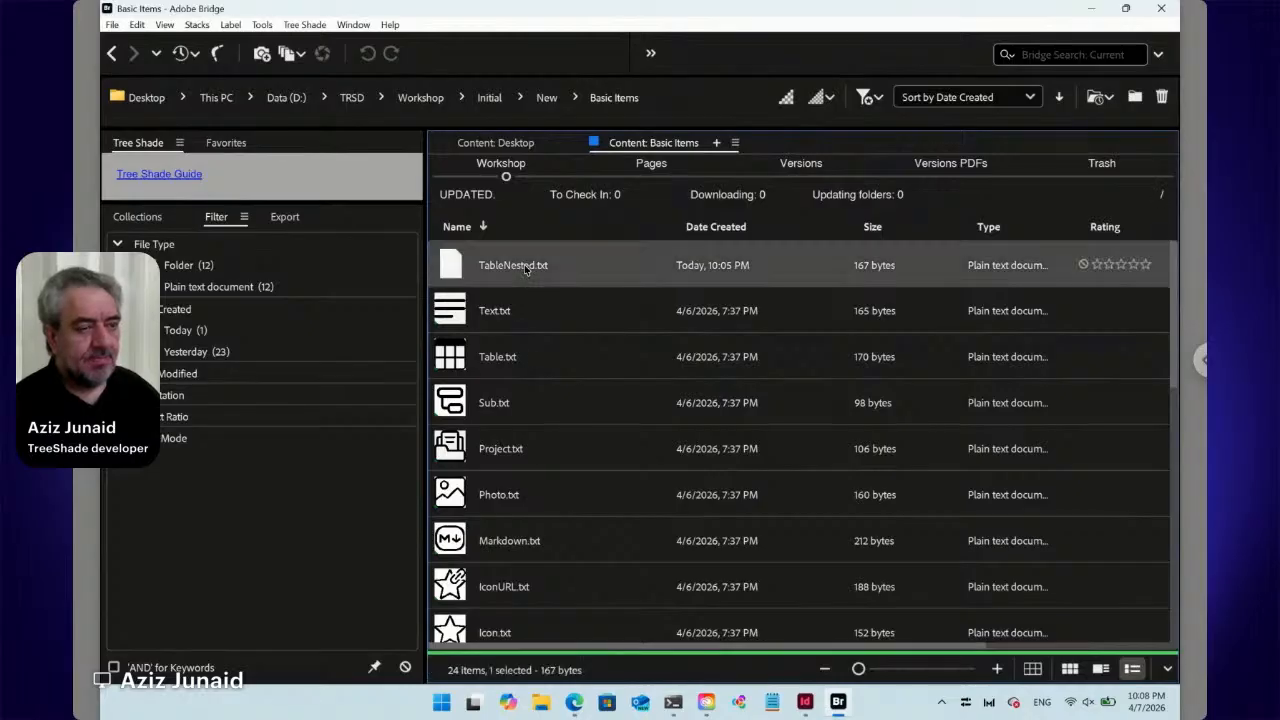
pyautogui.click(305, 25)
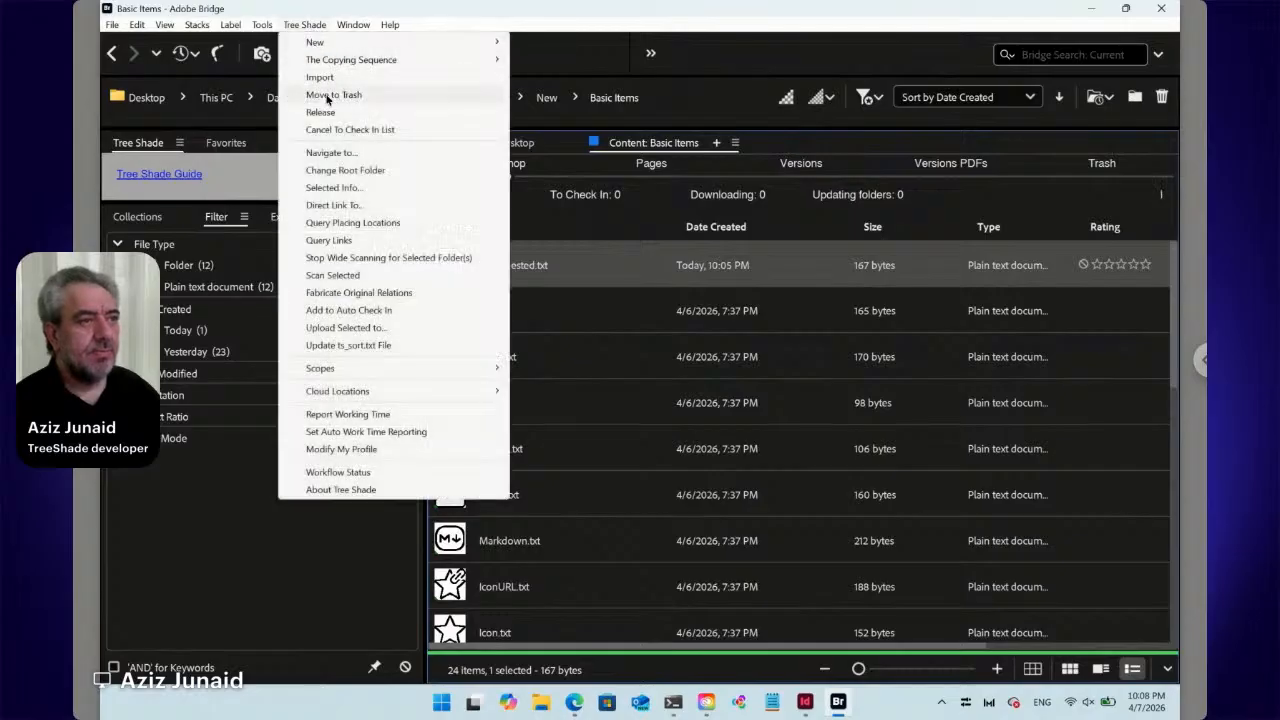
pyautogui.click(328, 95)
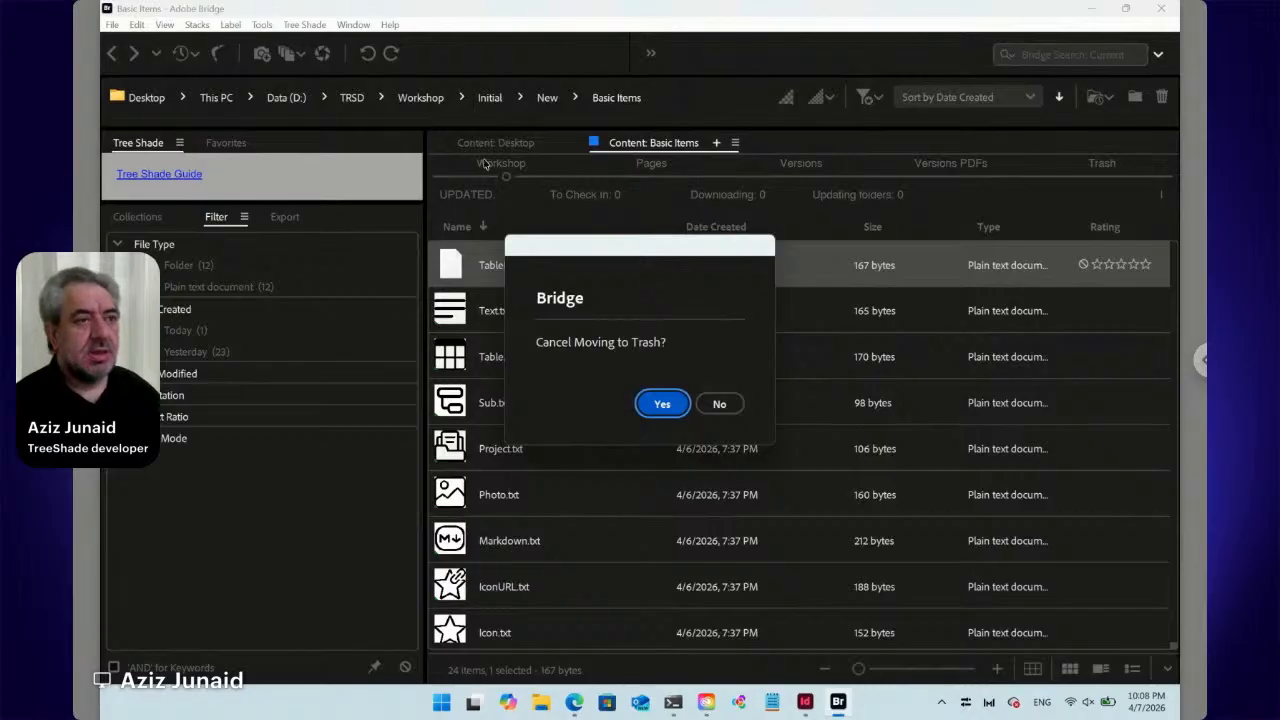
pyautogui.click(724, 406)
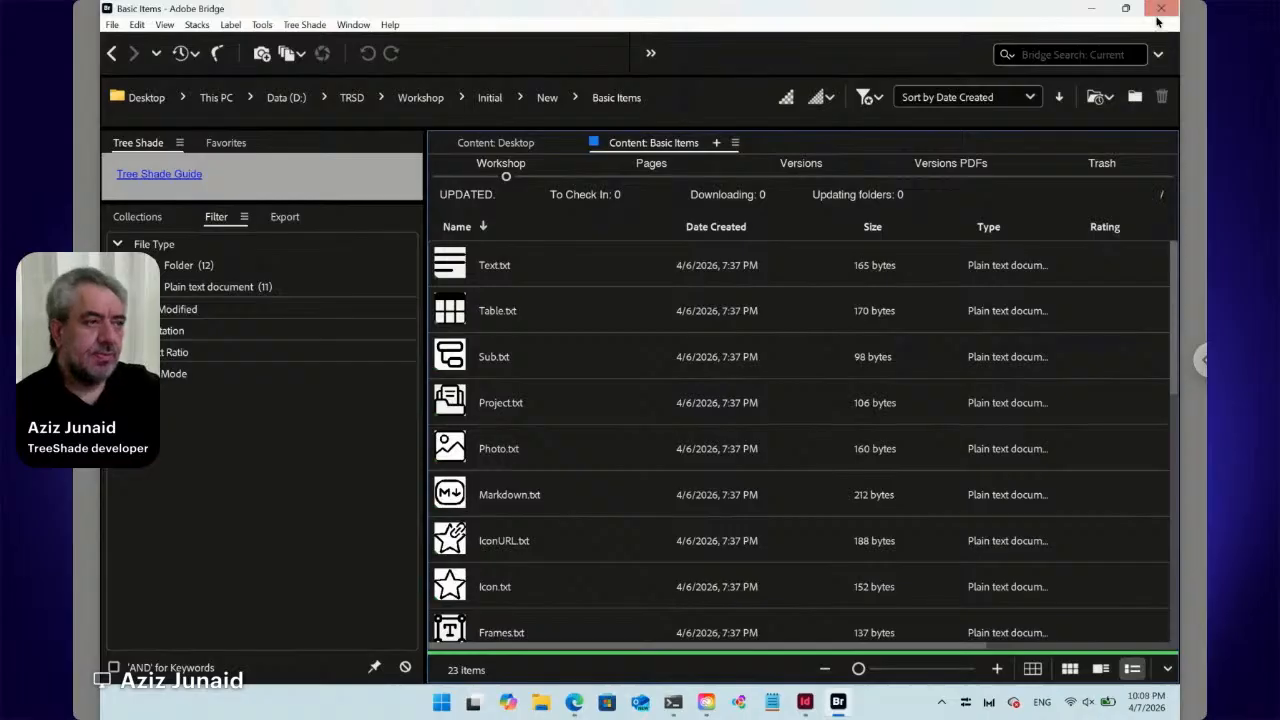
# - Close Bridge, relaunch it from Creative Cloud Desktop, and select TableNested.txt in Basic Items
pyautogui.click(1158, 18)
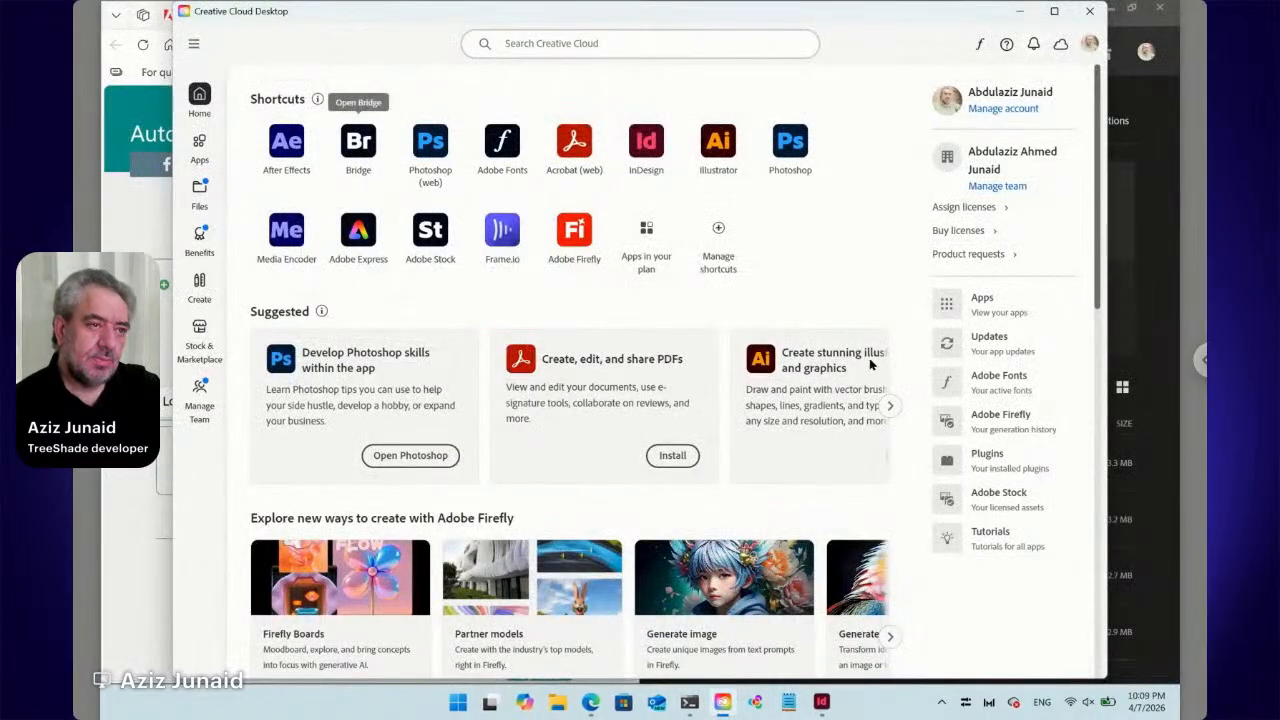
pyautogui.click(359, 146)
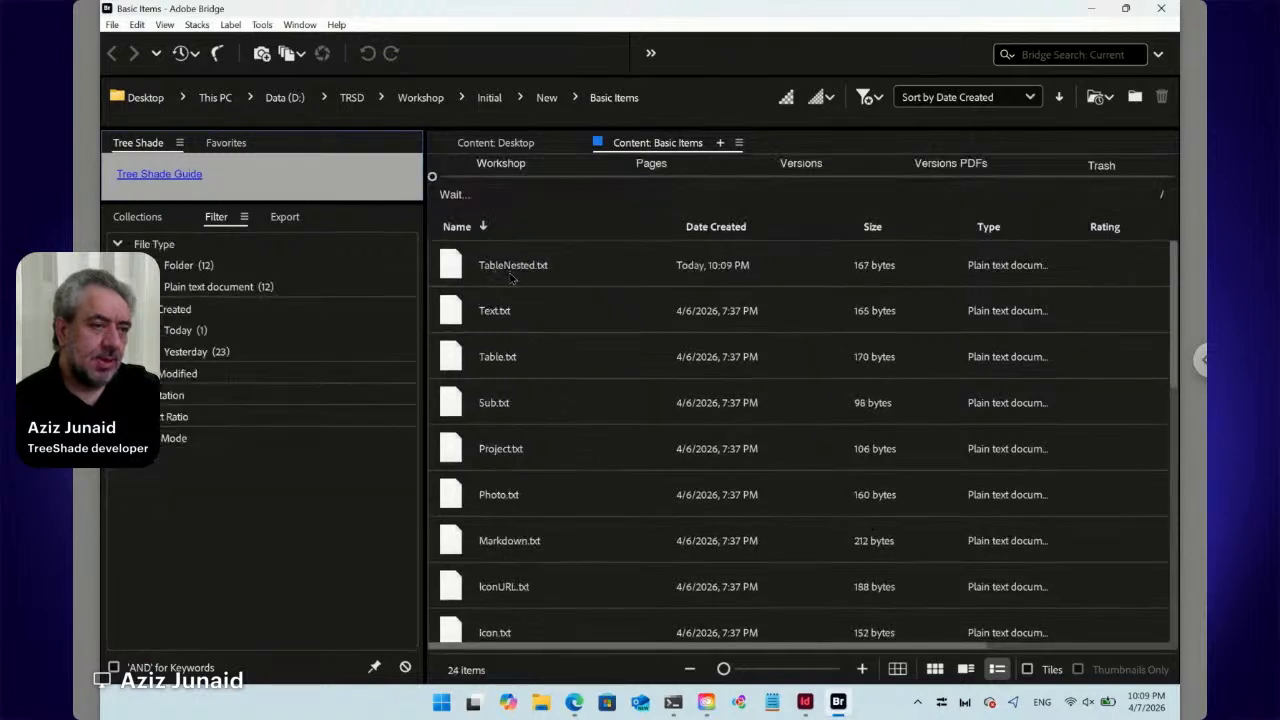
pyautogui.click(510, 278)
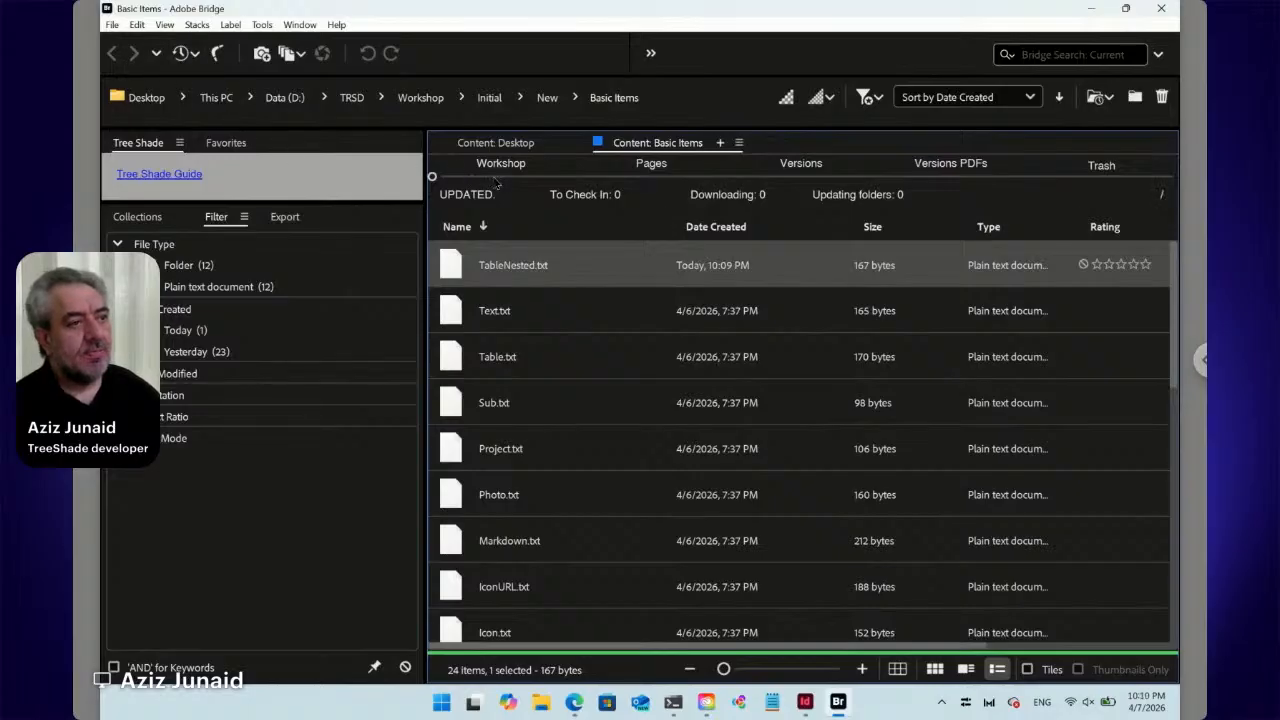
# - In Workshop's Testing folder, move Card2.txt and its paired folder to Tree Shade's trash, declining to cancel the move
pyautogui.click(503, 170)
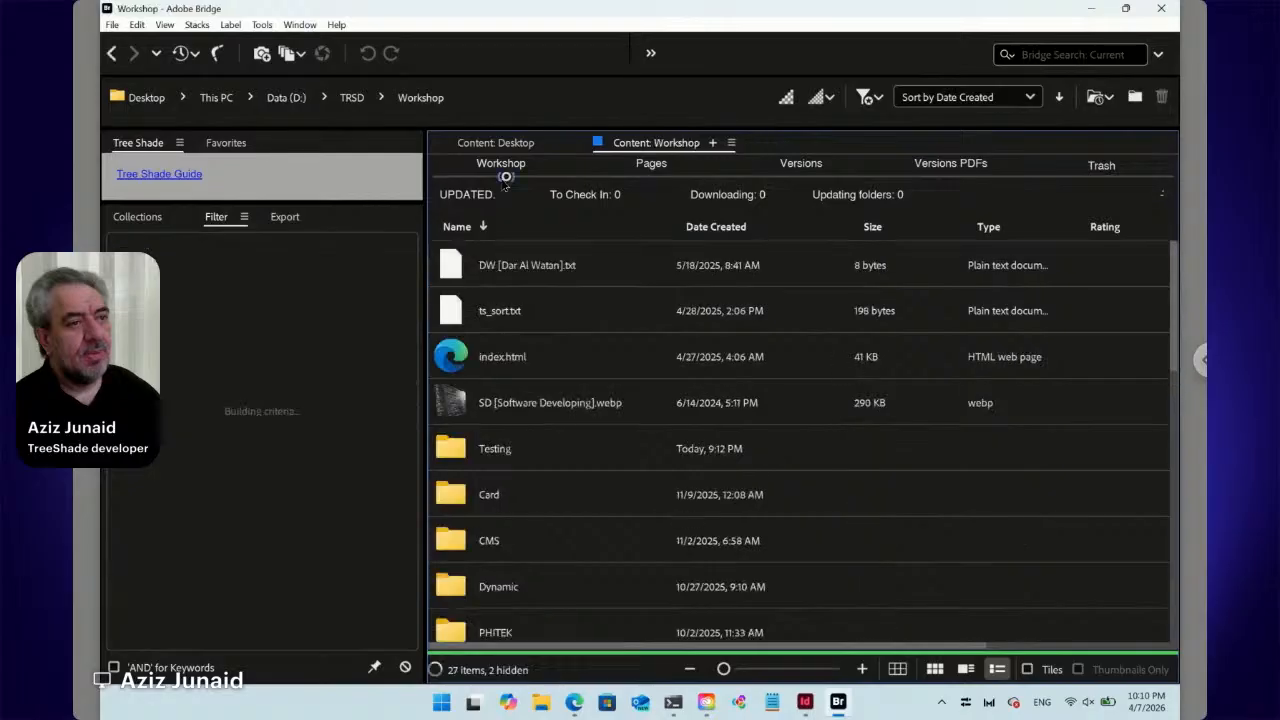
pyautogui.click(582, 464)
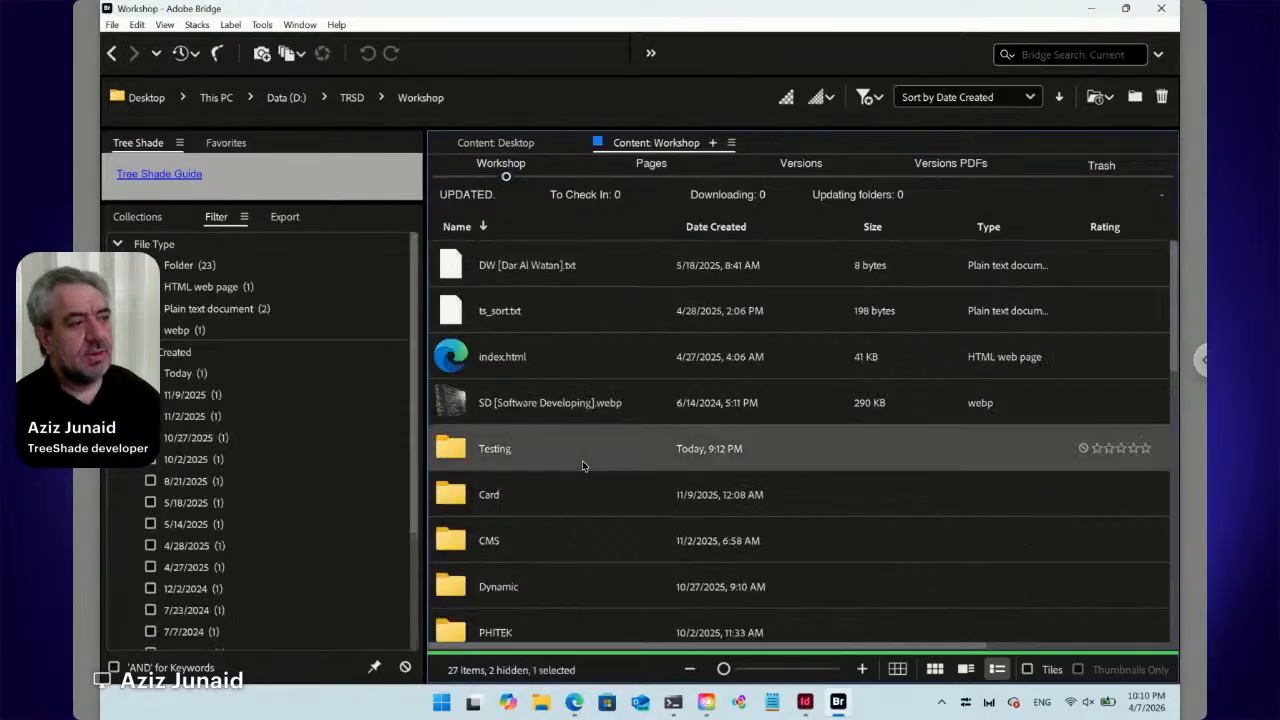
pyautogui.doubleClick(461, 458)
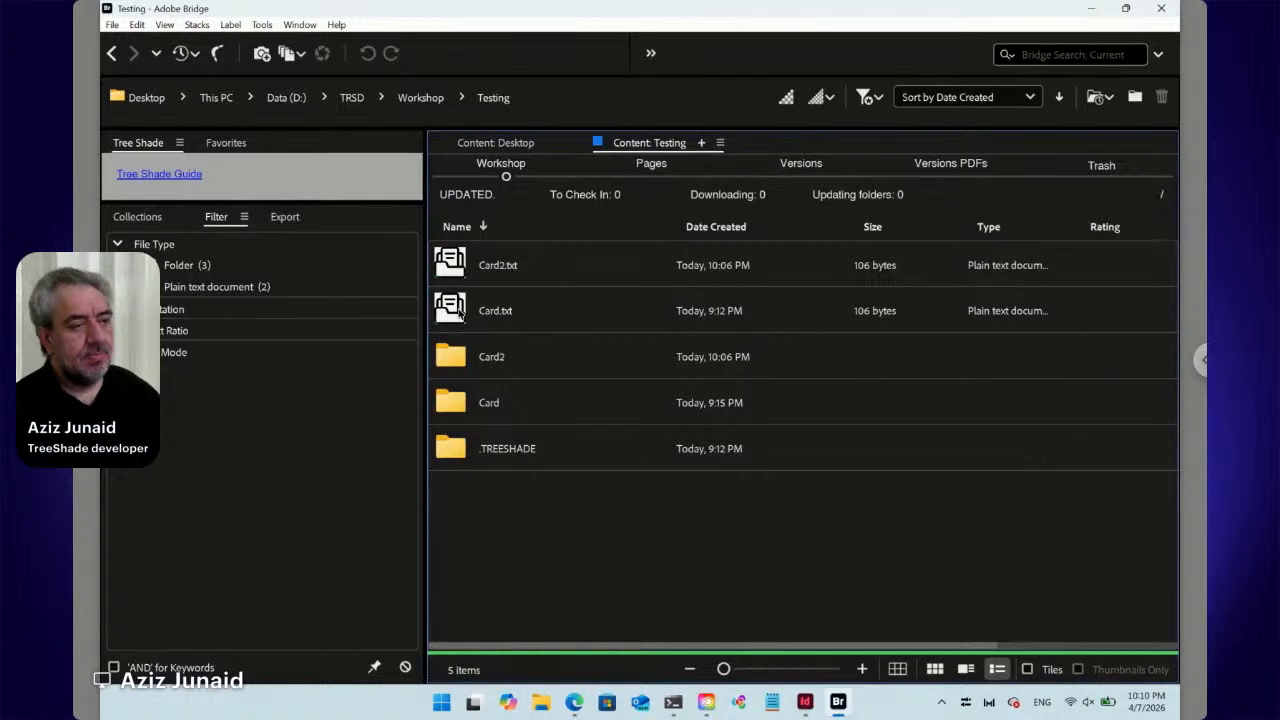
pyautogui.click(501, 276)
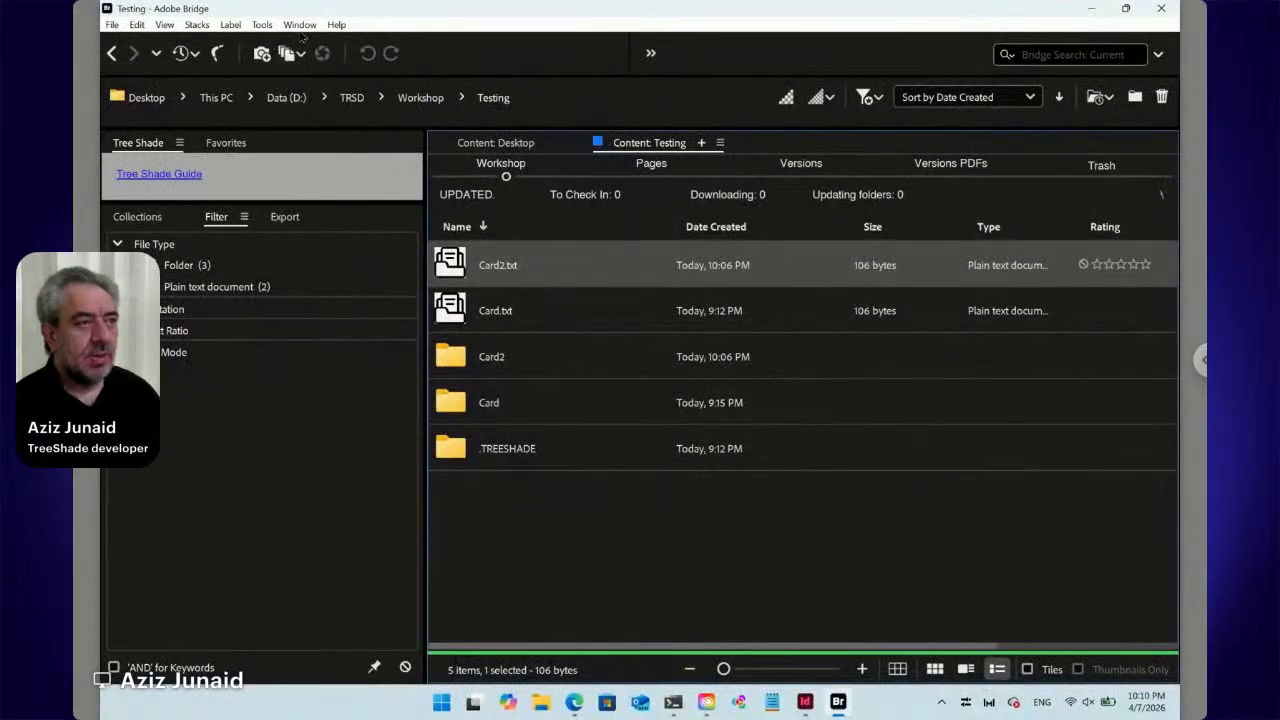
pyautogui.click(303, 26)
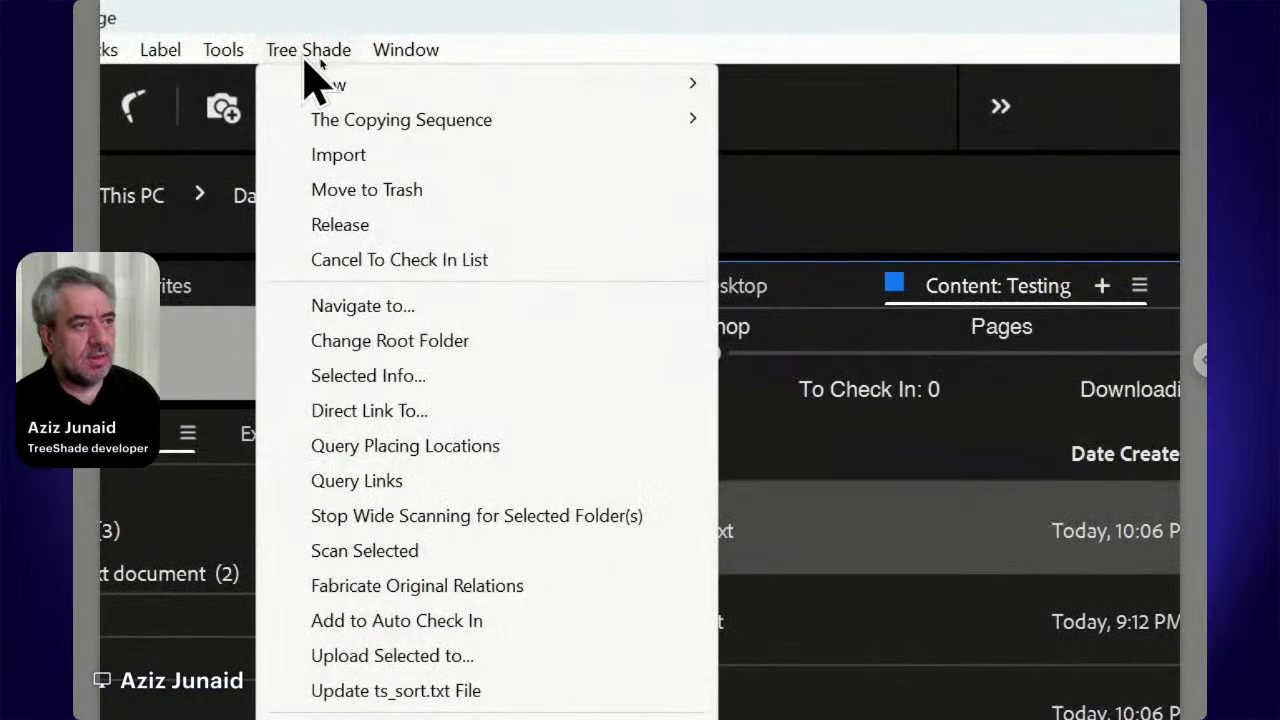
pyautogui.click(355, 189)
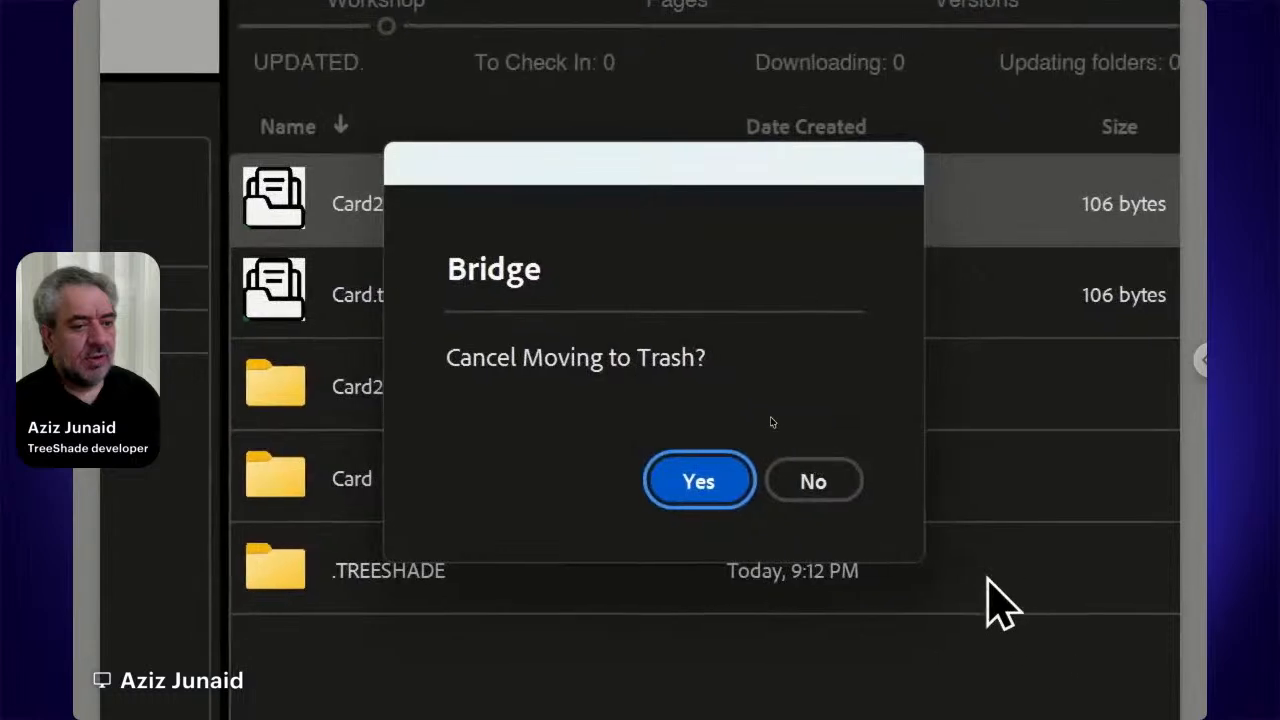
pyautogui.click(822, 470)
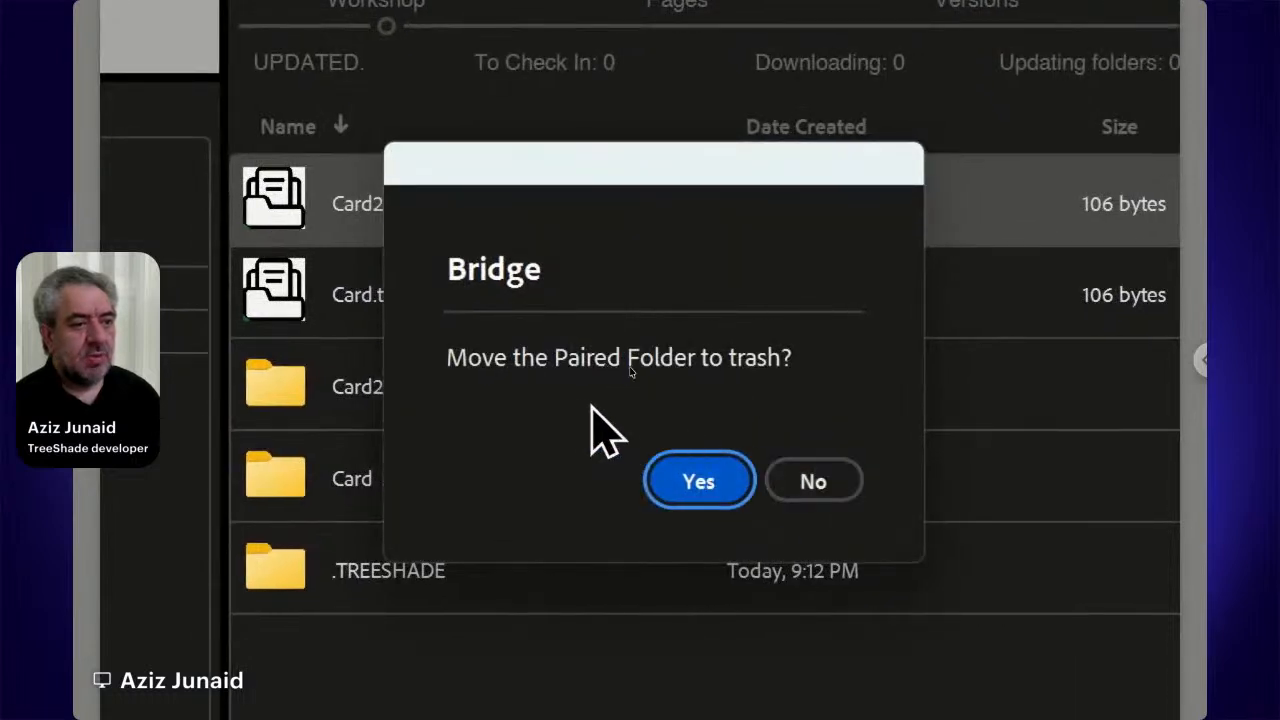
pyautogui.click(708, 485)
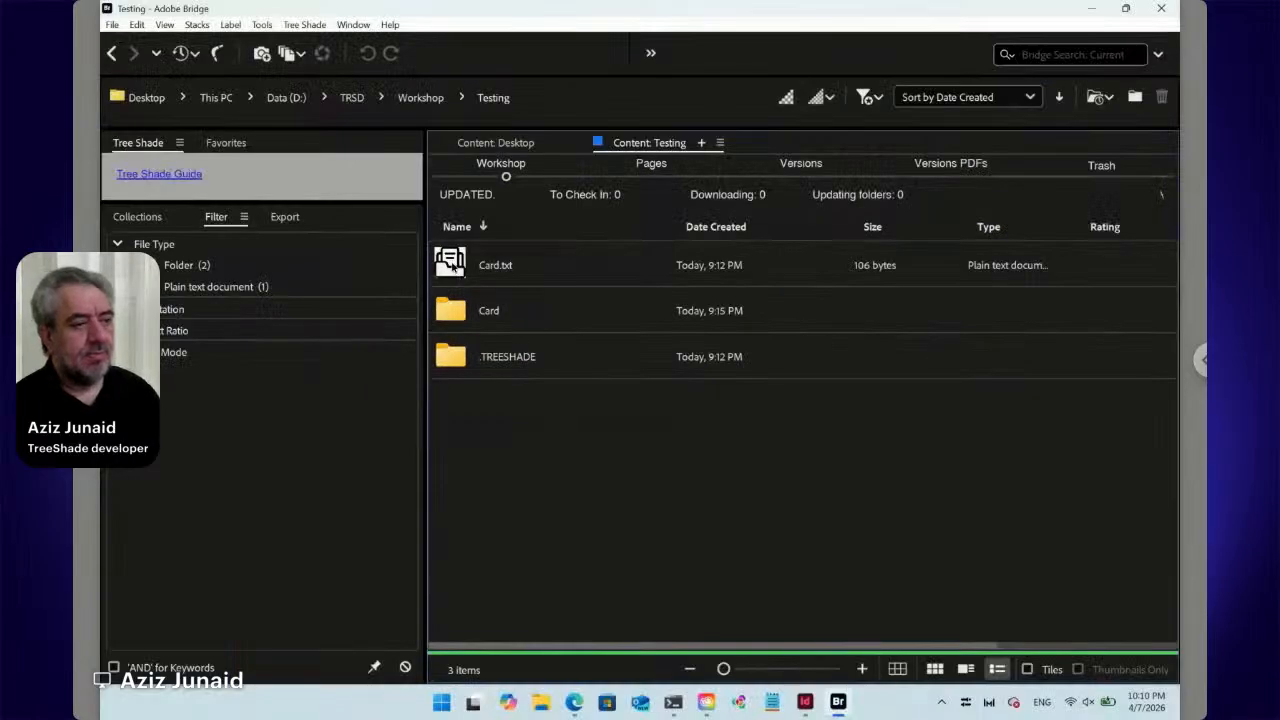
# - Open the paired folder of Card.txt and bring up its online form in the browser
pyautogui.doubleClick(452, 262)
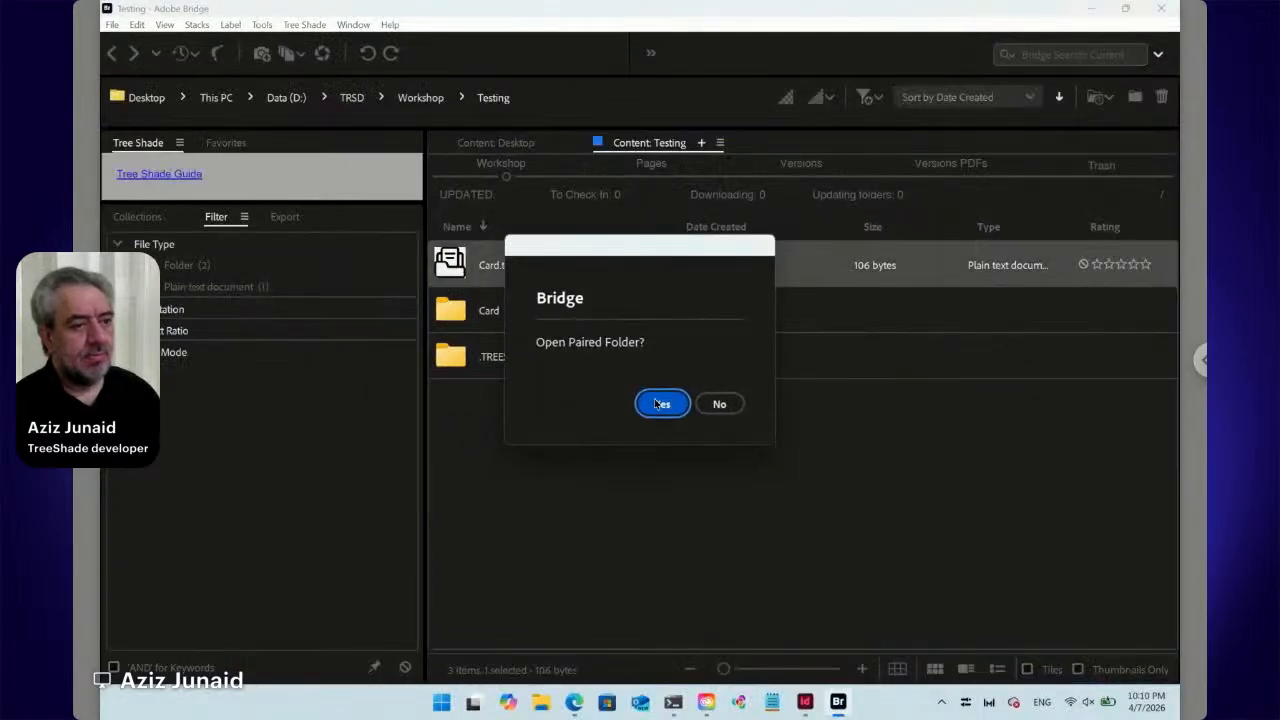
pyautogui.click(660, 403)
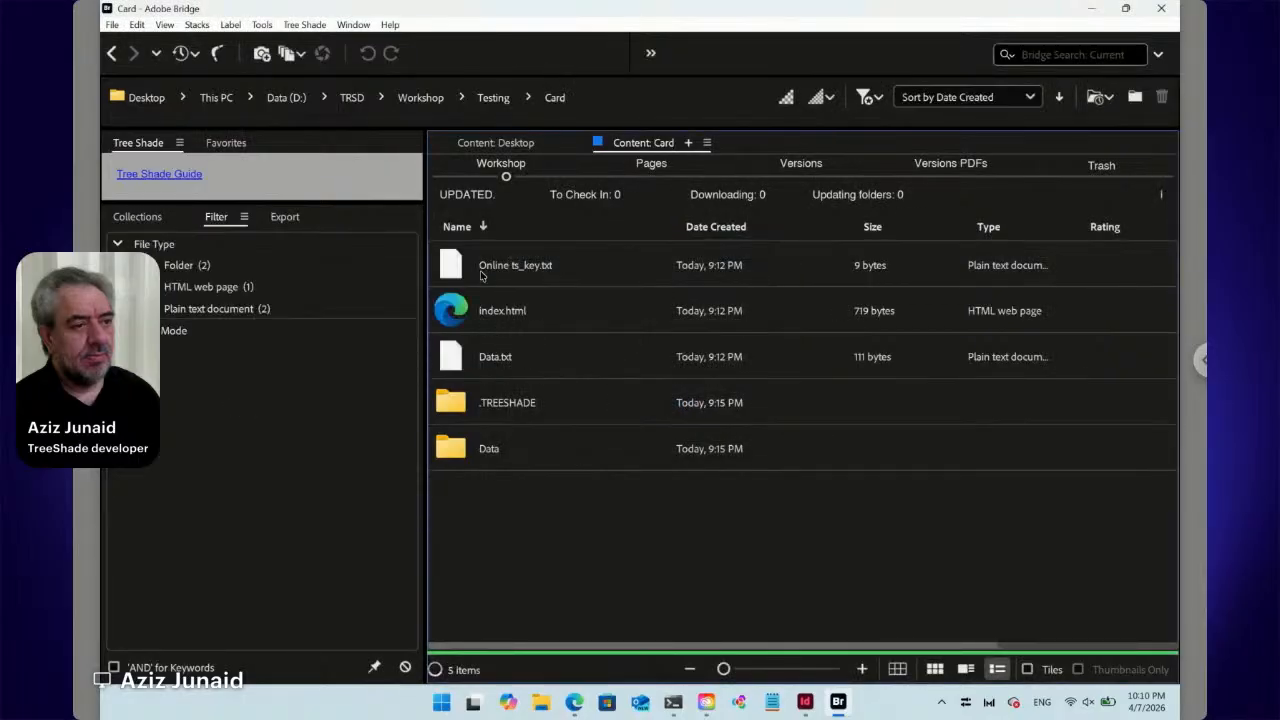
pyautogui.doubleClick(481, 276)
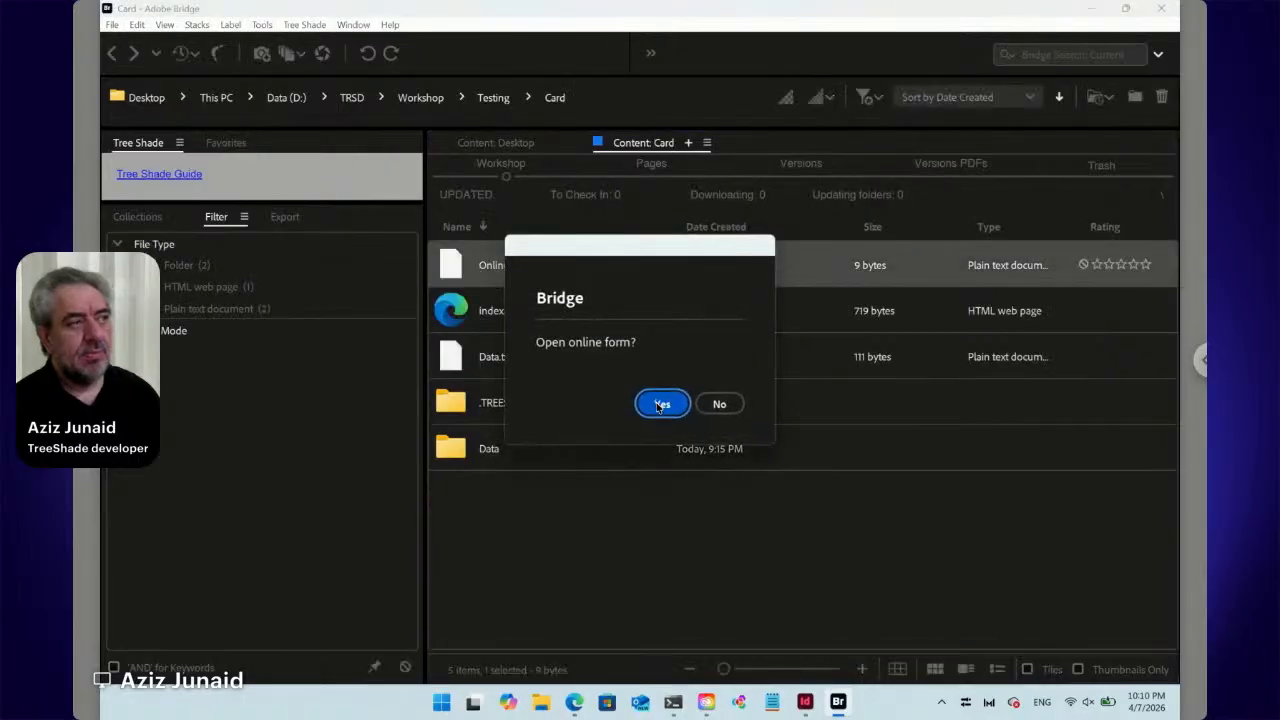
pyautogui.click(660, 403)
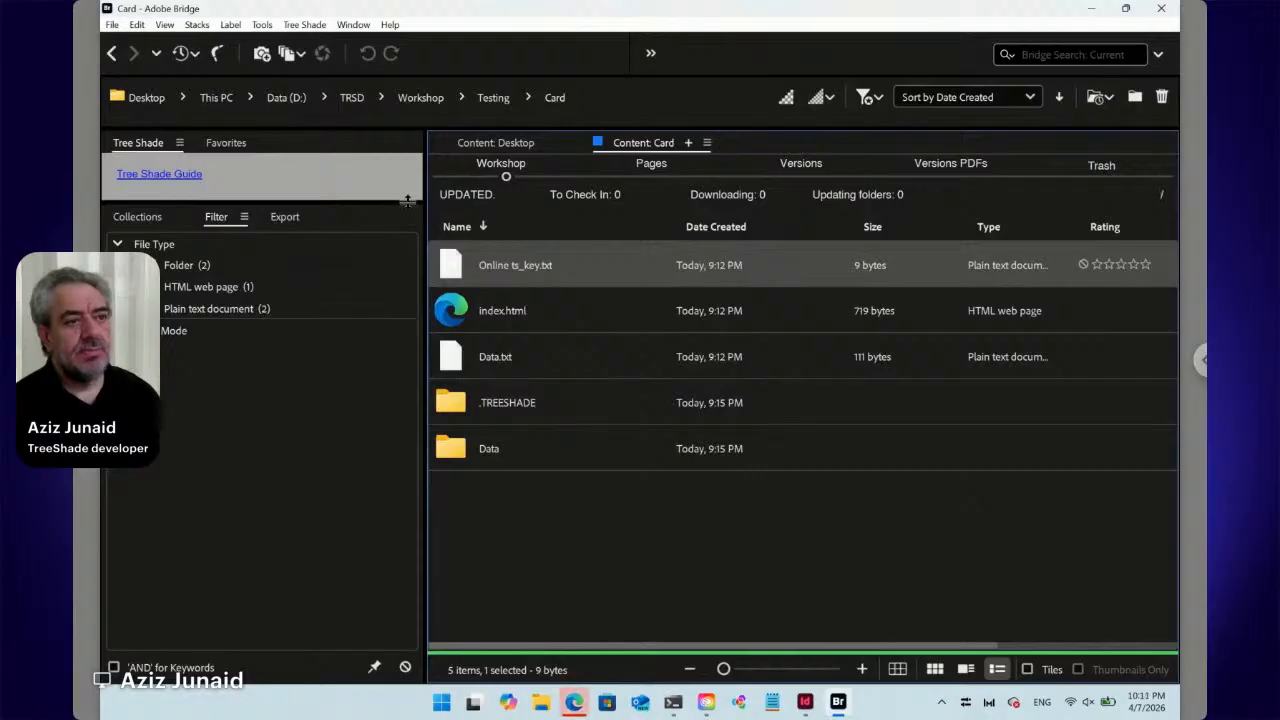
pyautogui.click(577, 704)
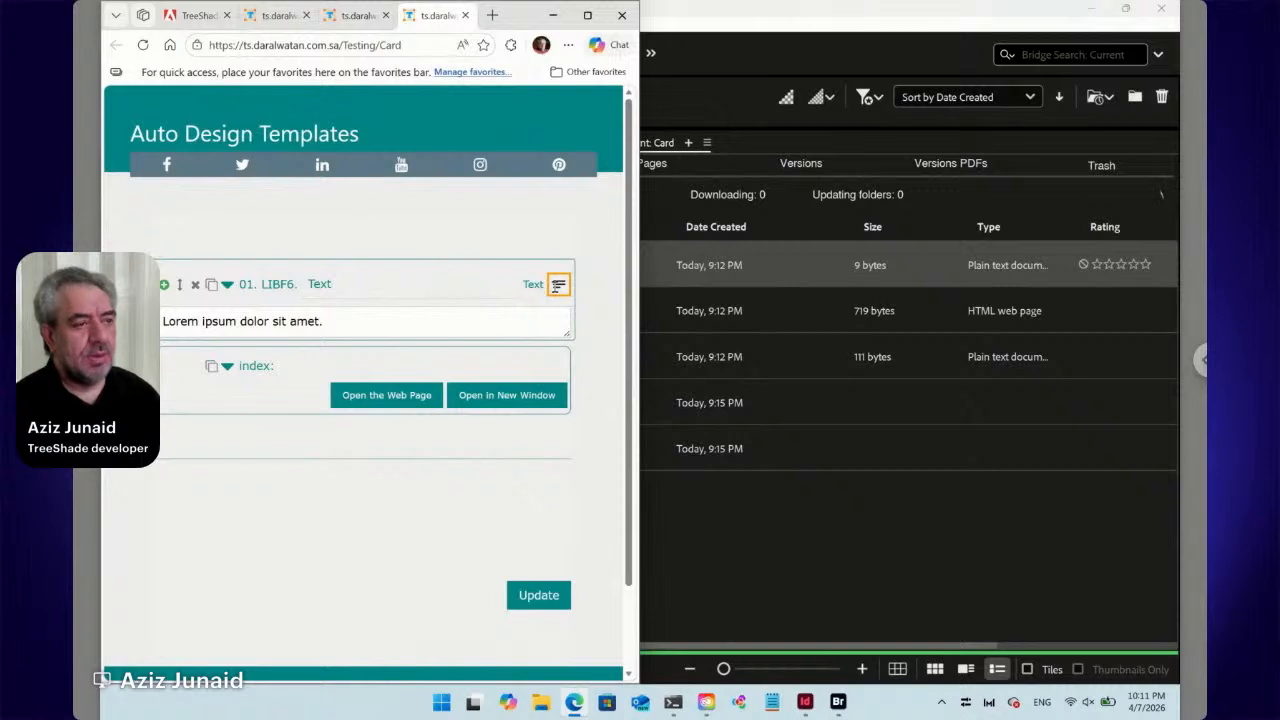
# - Change the Card form's Text item to the Markdown template and look over its sample content
pyautogui.click(558, 285)
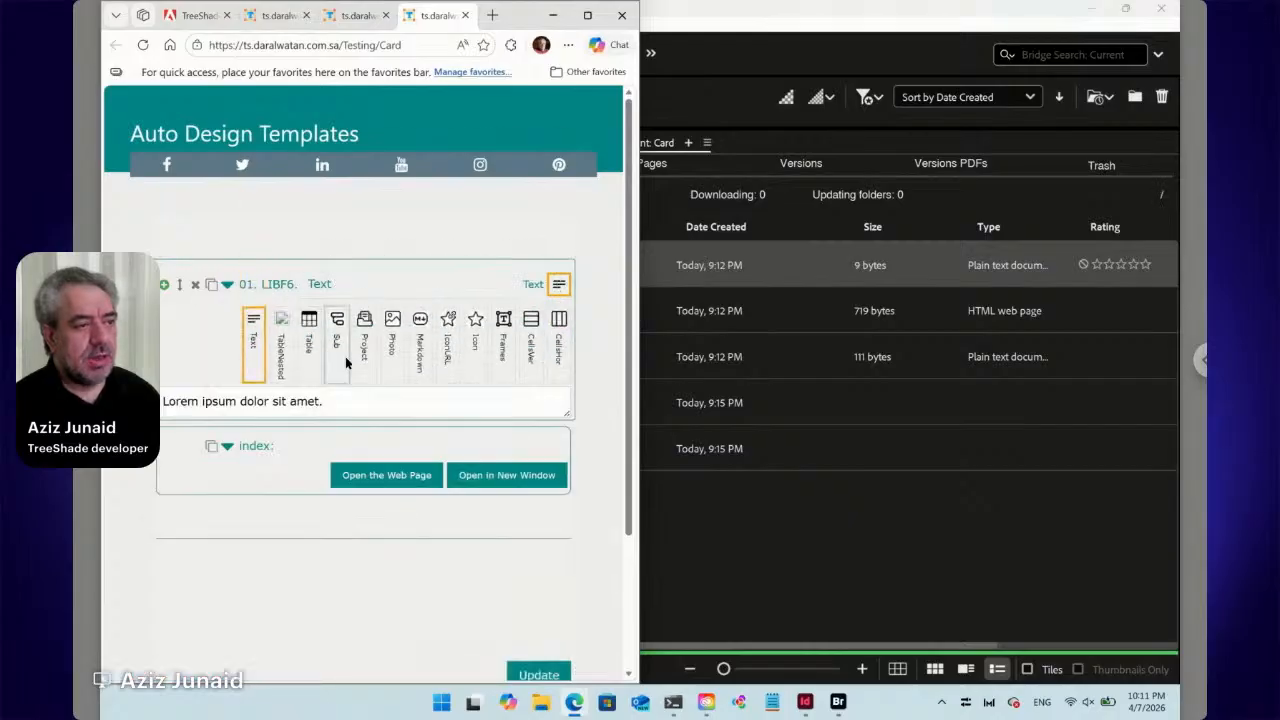
pyautogui.click(424, 364)
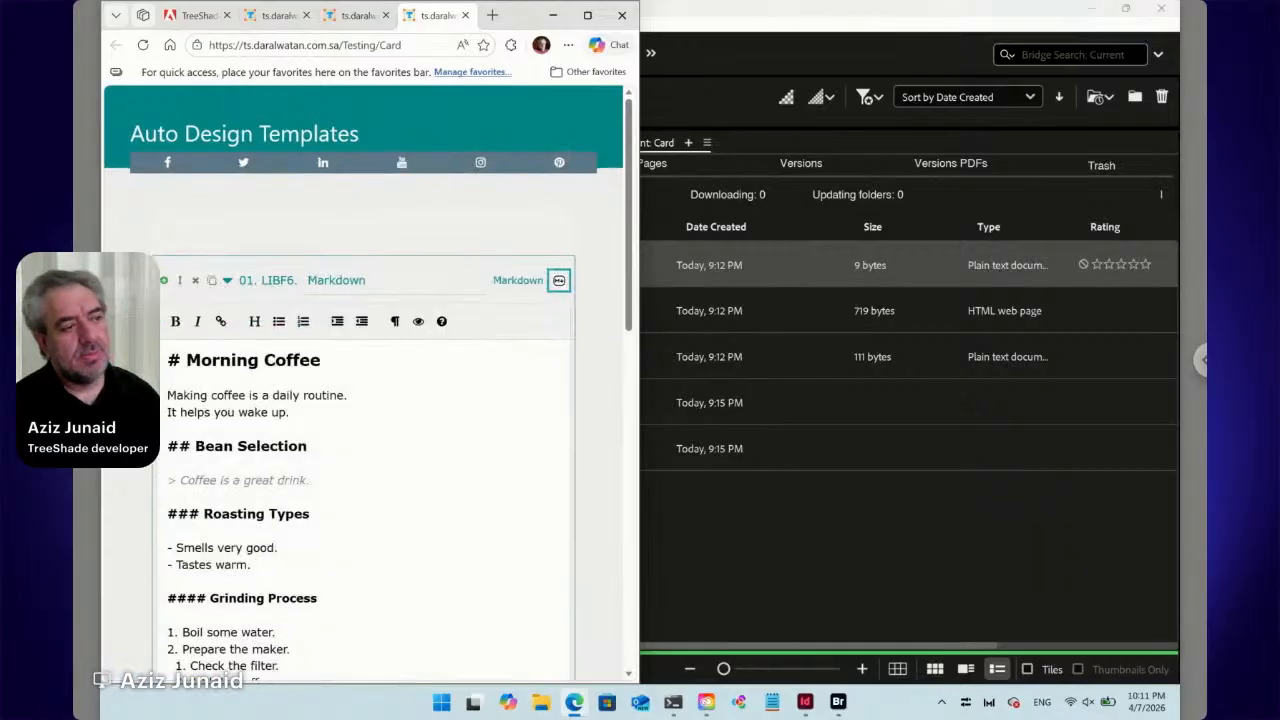
pyautogui.click(298, 395)
pyautogui.scroll(-1, 298, 395)
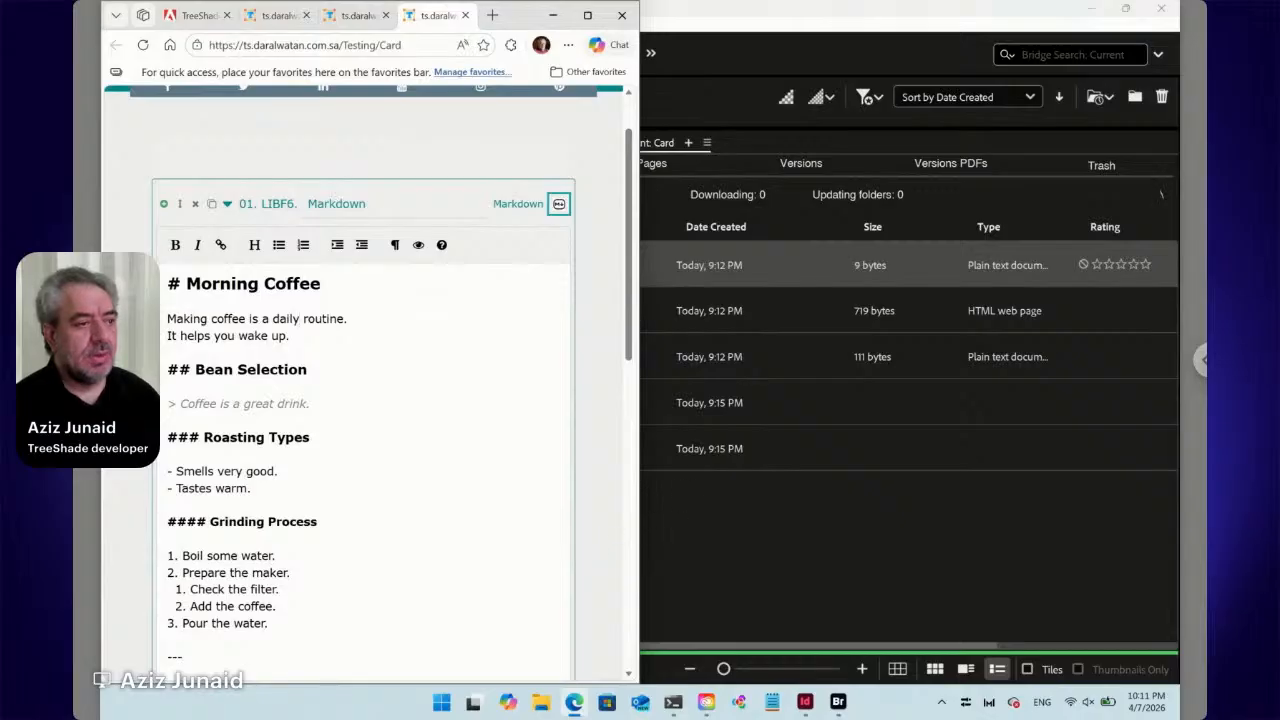
# - Switch to Bridge and create an InDesign file named Layout in the Card folder from Tree Shade's Creative Cloud templates
pyautogui.click(800, 552)
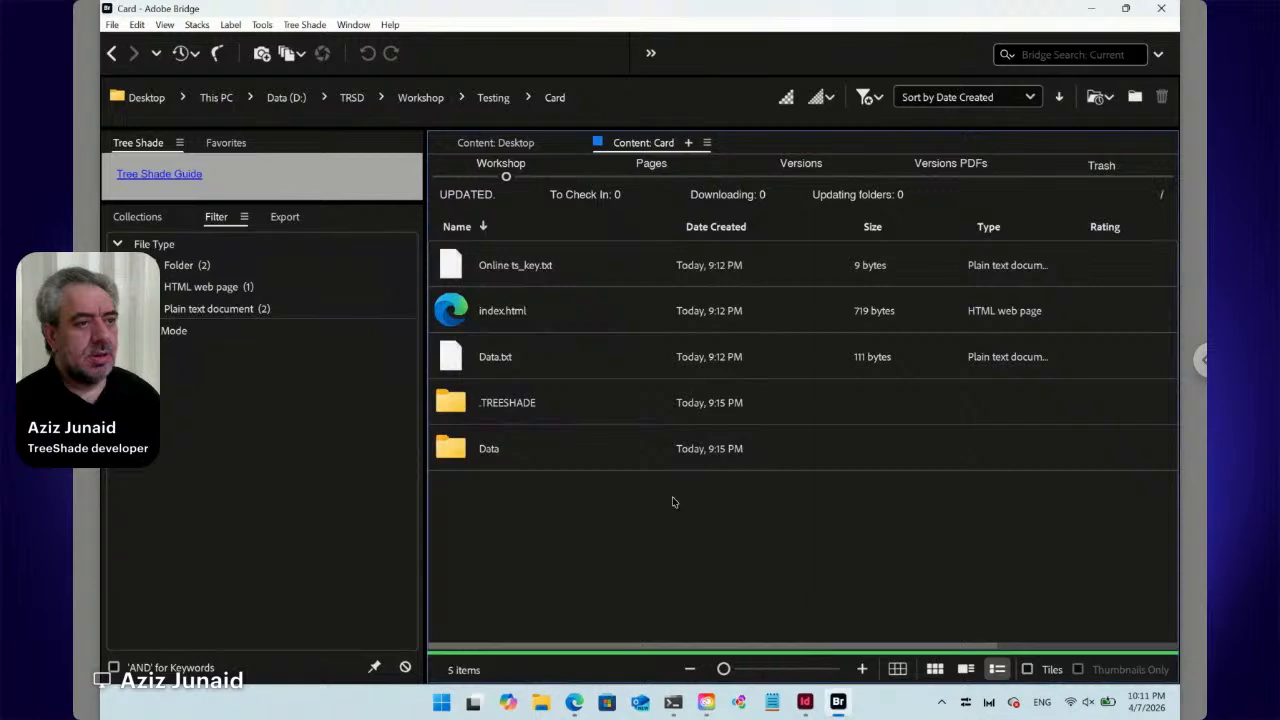
pyautogui.click(305, 25)
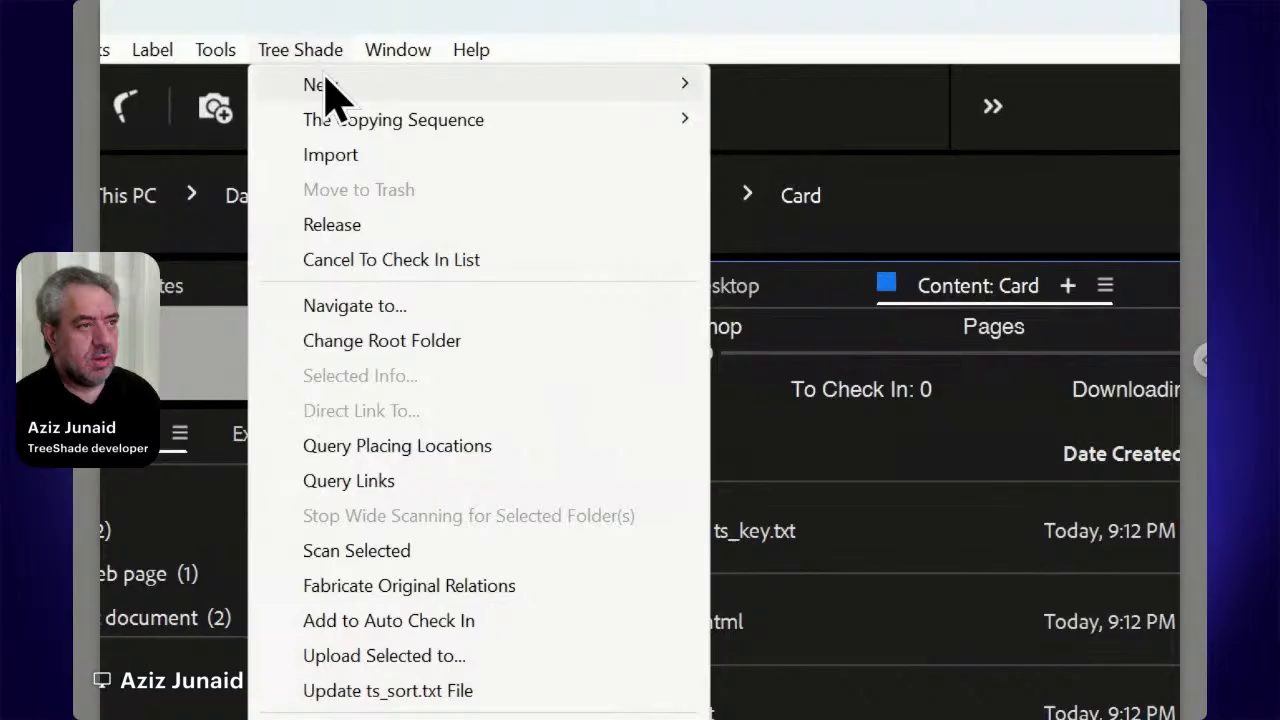
pyautogui.moveTo(315, 45)
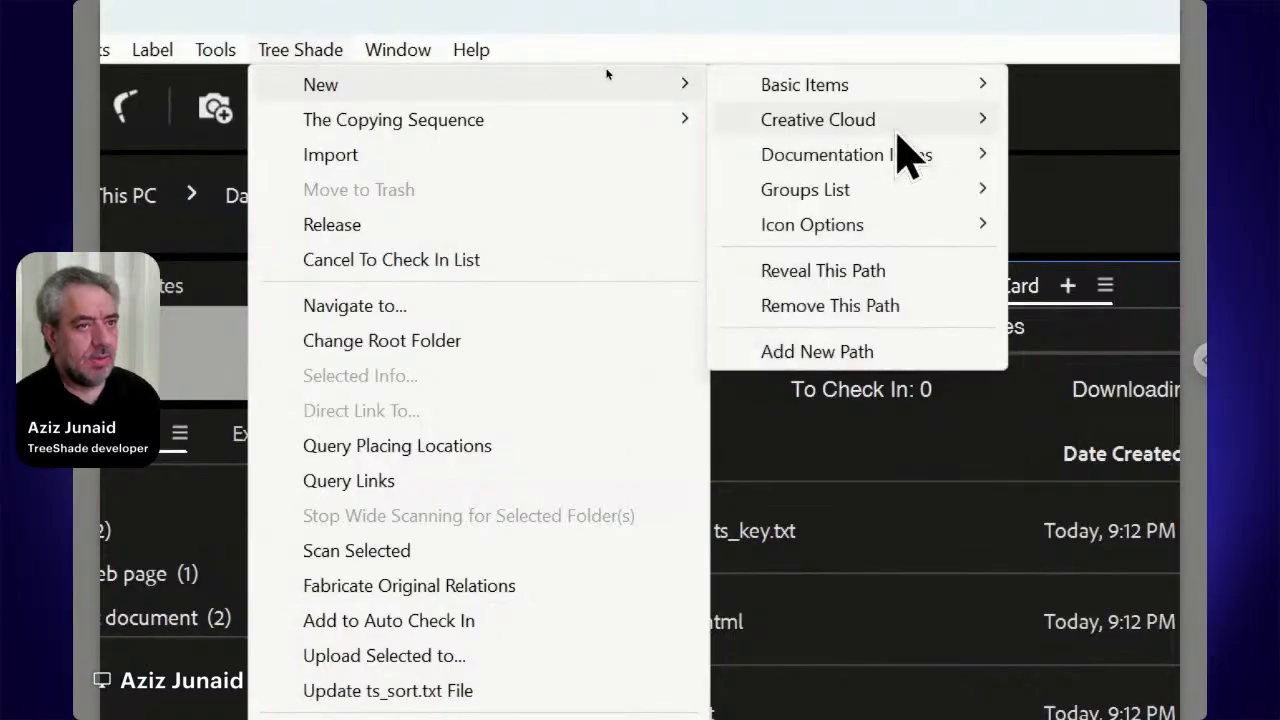
pyautogui.moveTo(910, 135)
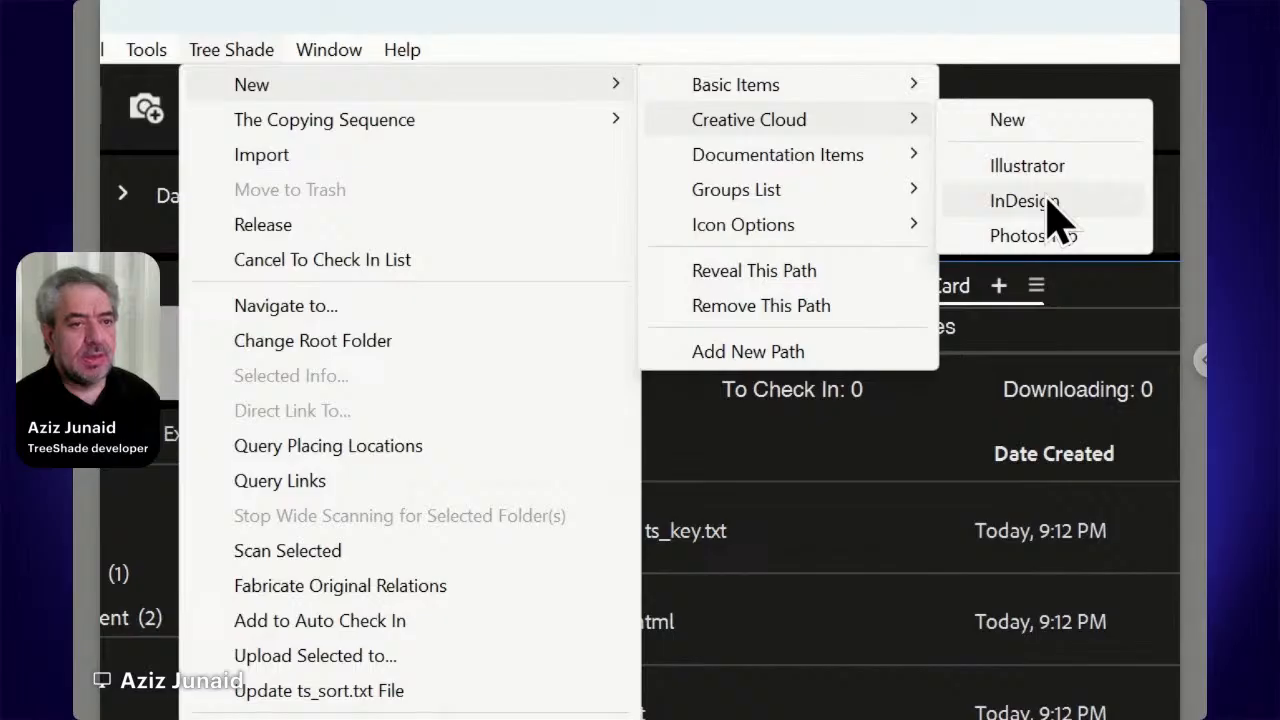
pyautogui.click(1048, 200)
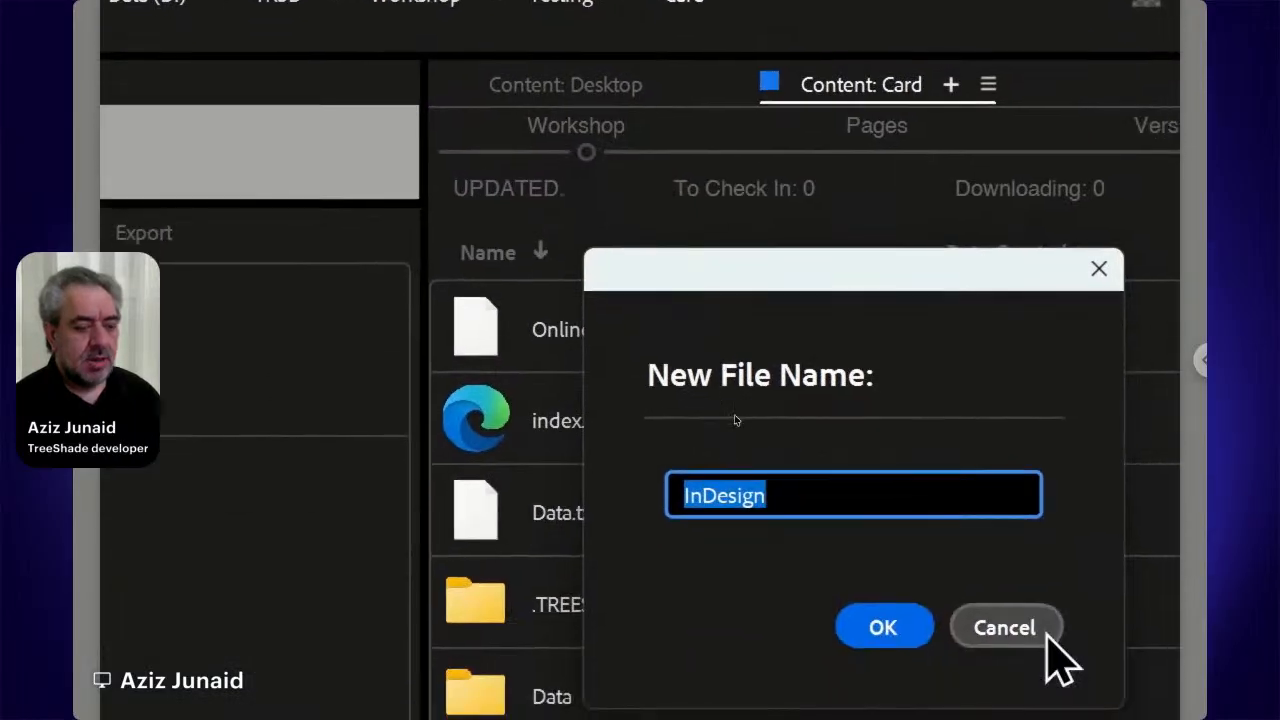
pyautogui.write('Layout')
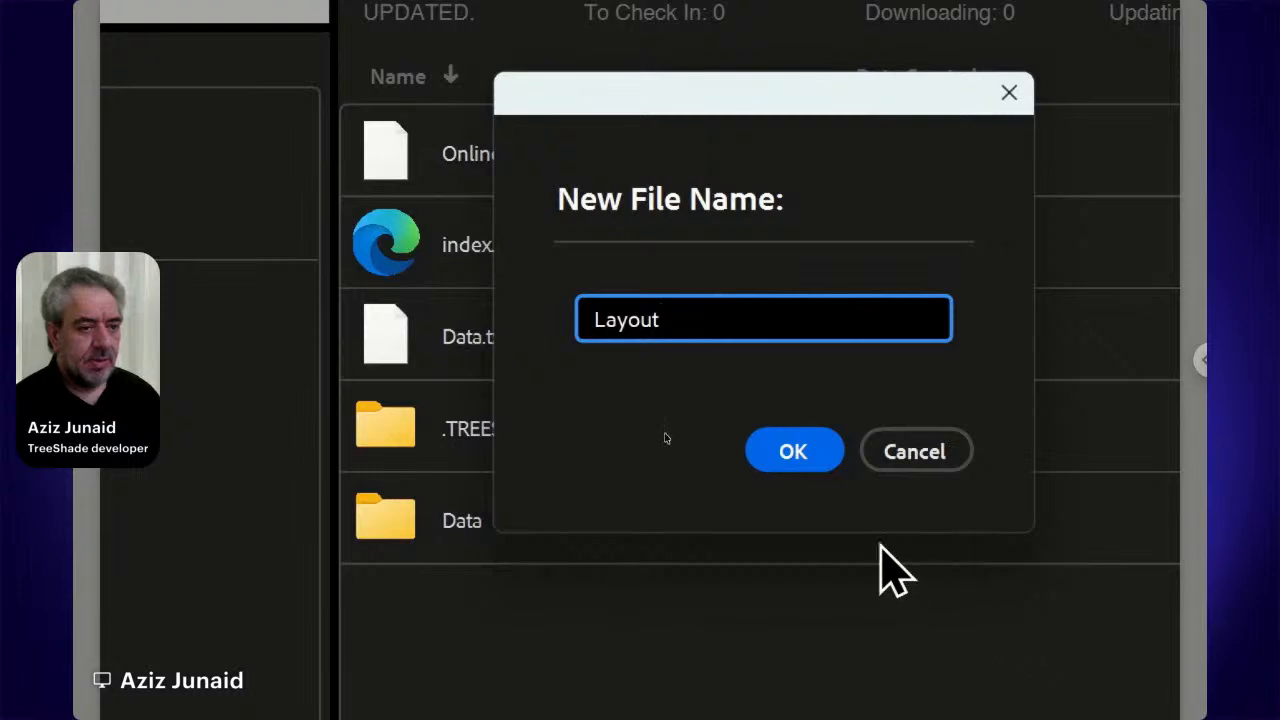
pyautogui.click(776, 455)
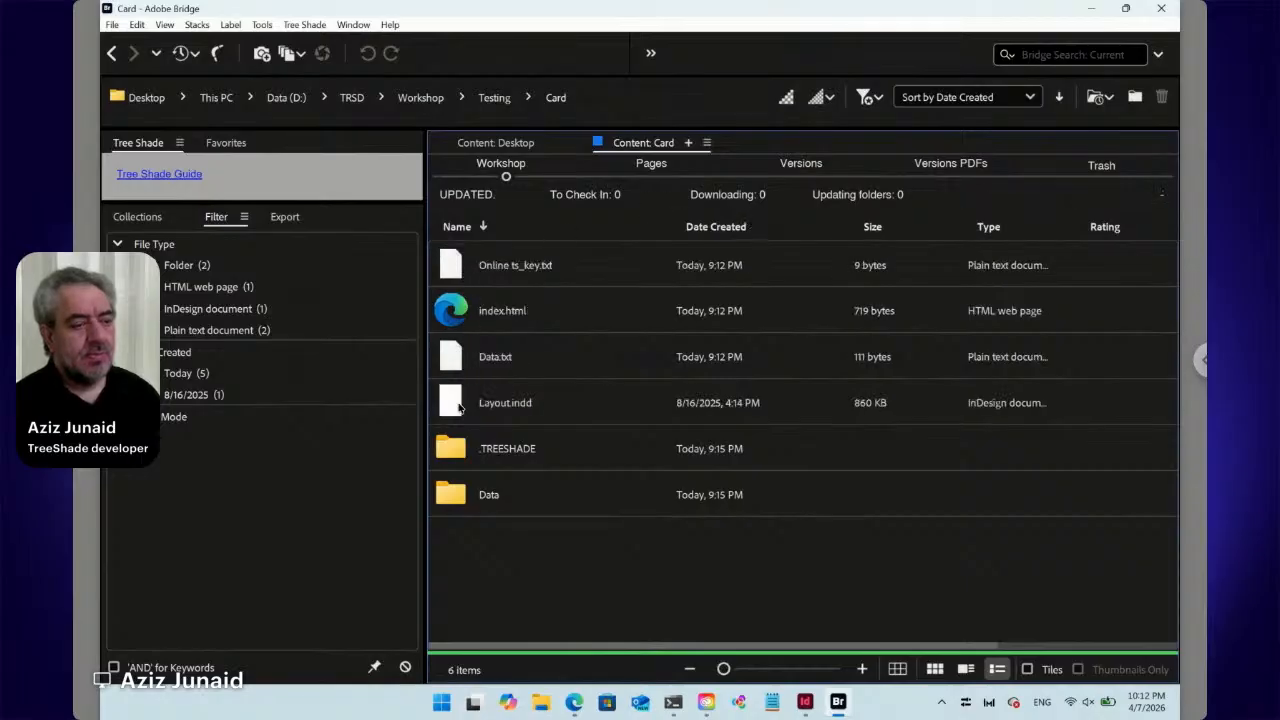
# - Open Layout.indd in InDesign, snap its window beside Bridge, and close the leftover Card2 form
pyautogui.click(459, 407)
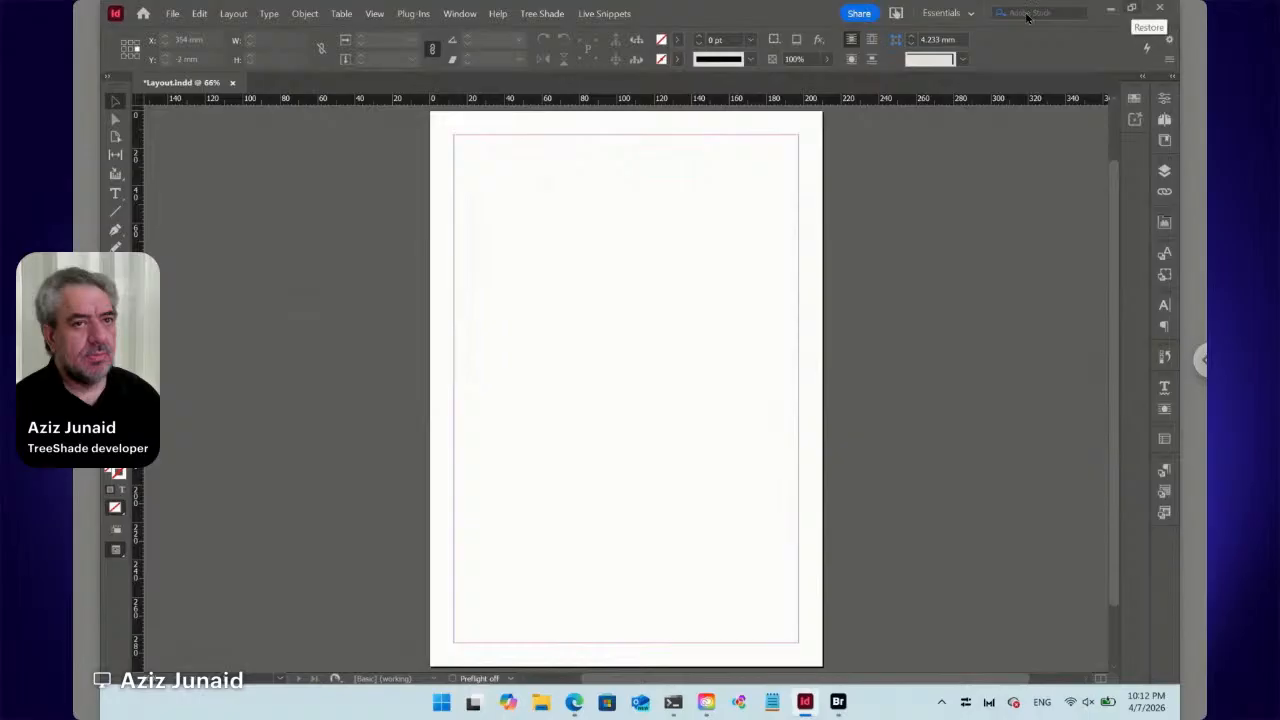
pyautogui.moveTo(690, 17); pyautogui.dragTo(102, 94)
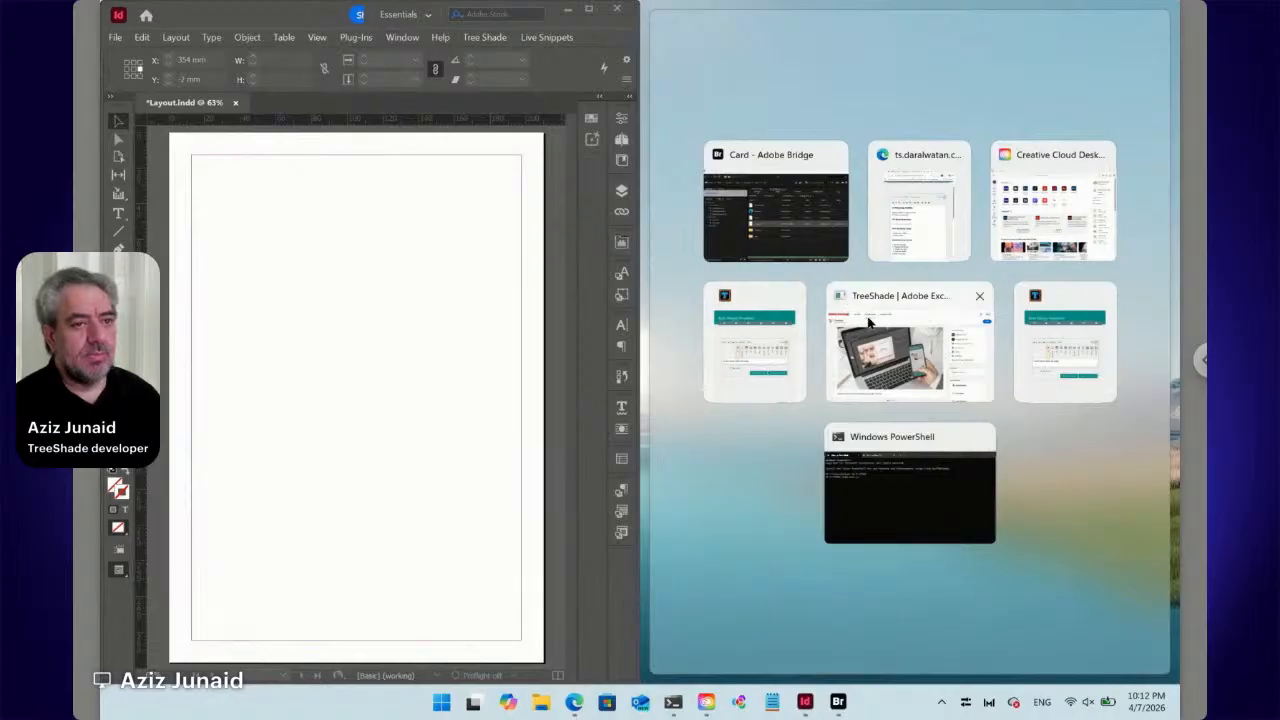
pyautogui.click(752, 343)
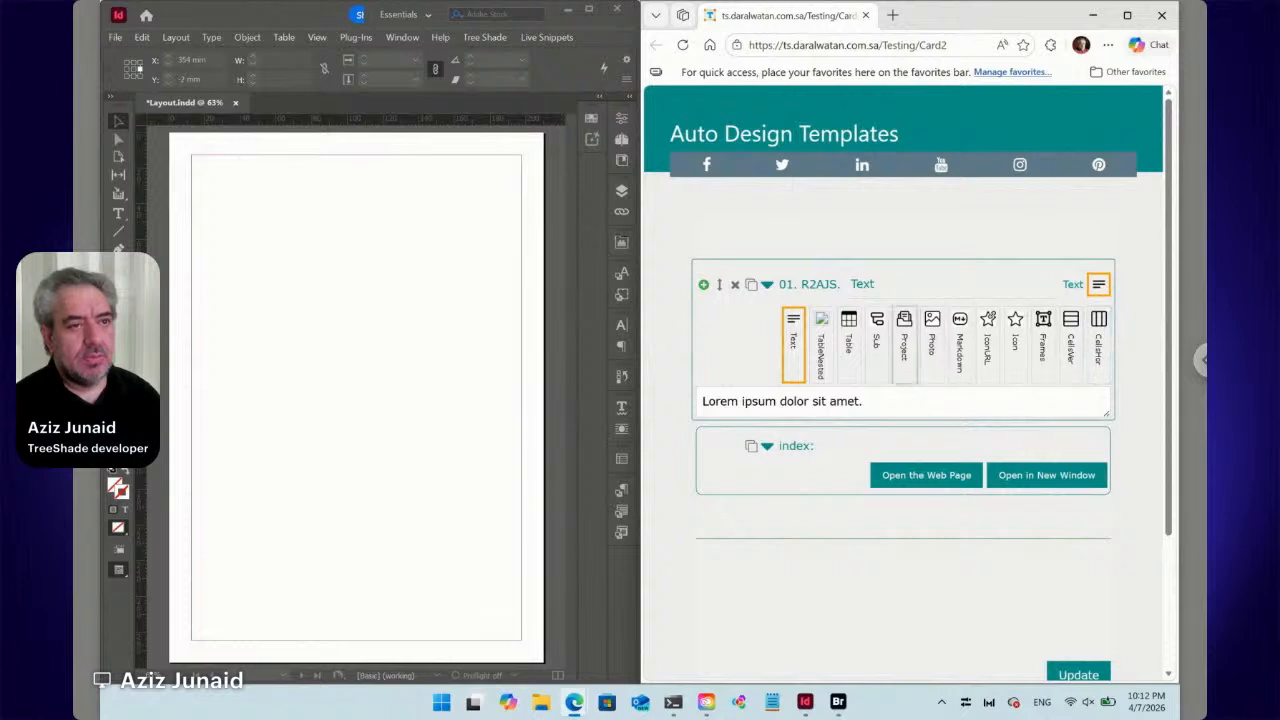
pyautogui.click(866, 16)
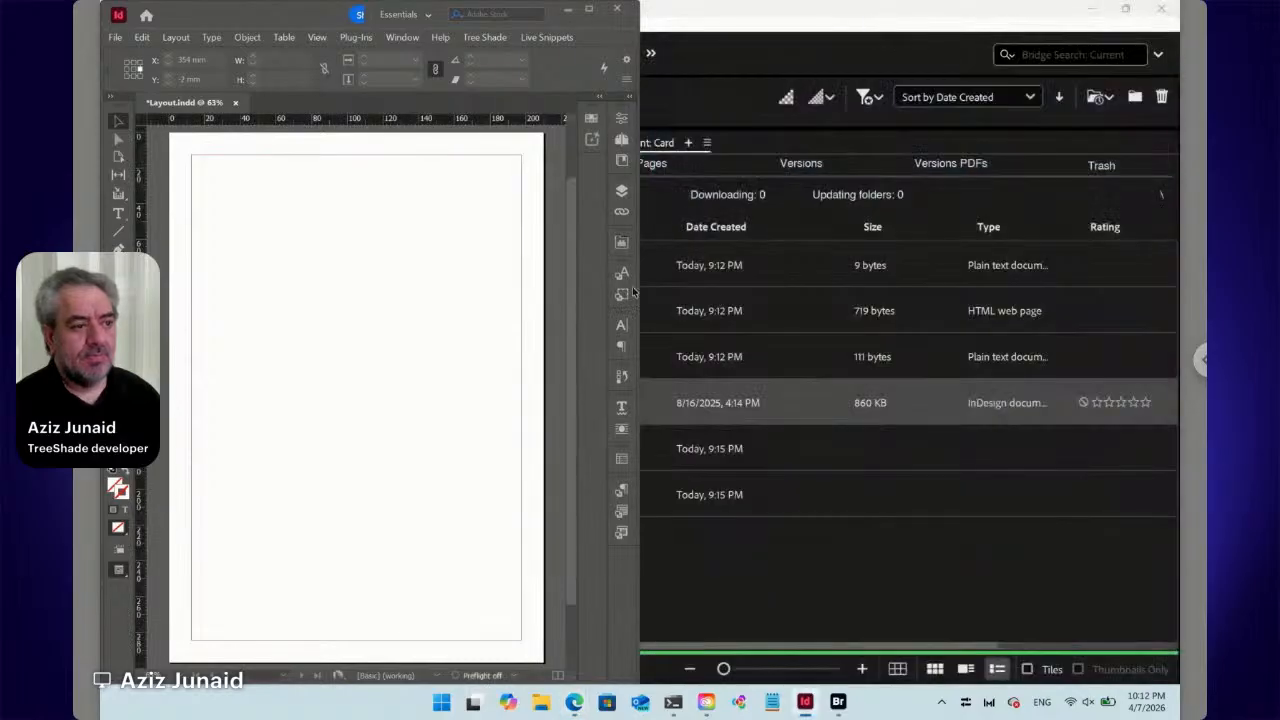
# - Switch to the Card form in the browser and submit its Markdown content as an update
pyautogui.click(575, 703)
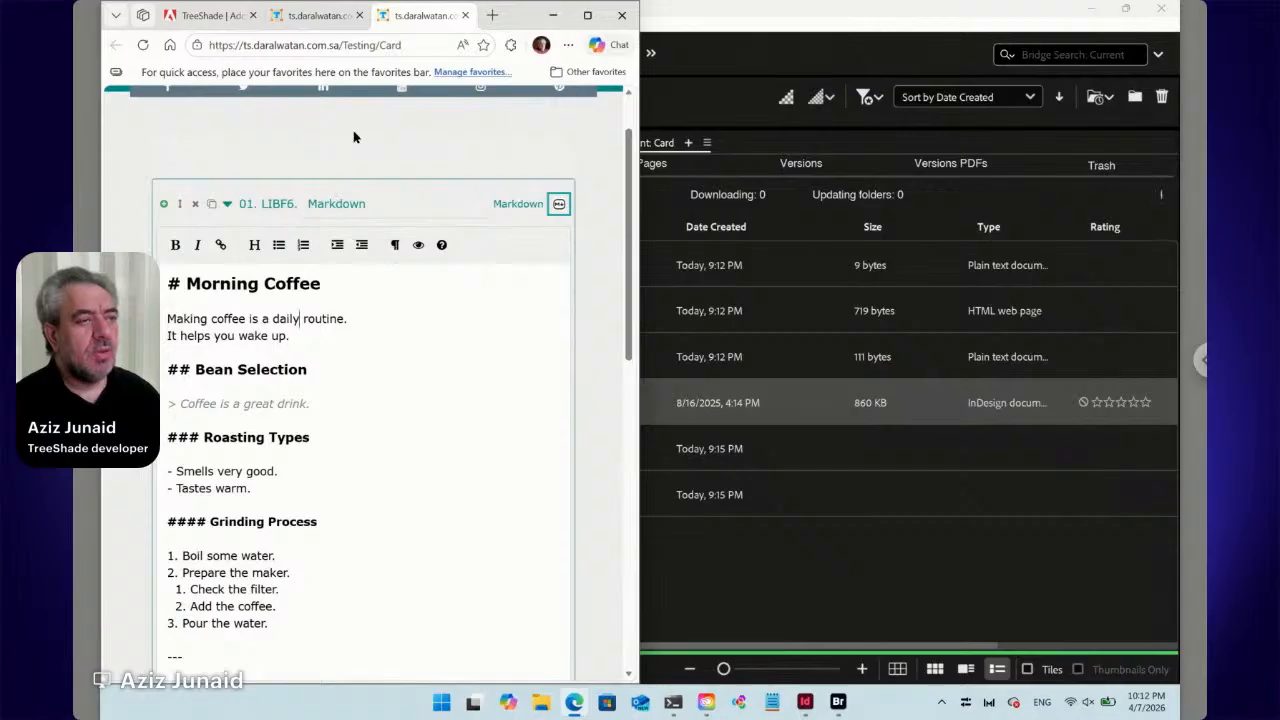
pyautogui.scroll(-10, 404, 335)
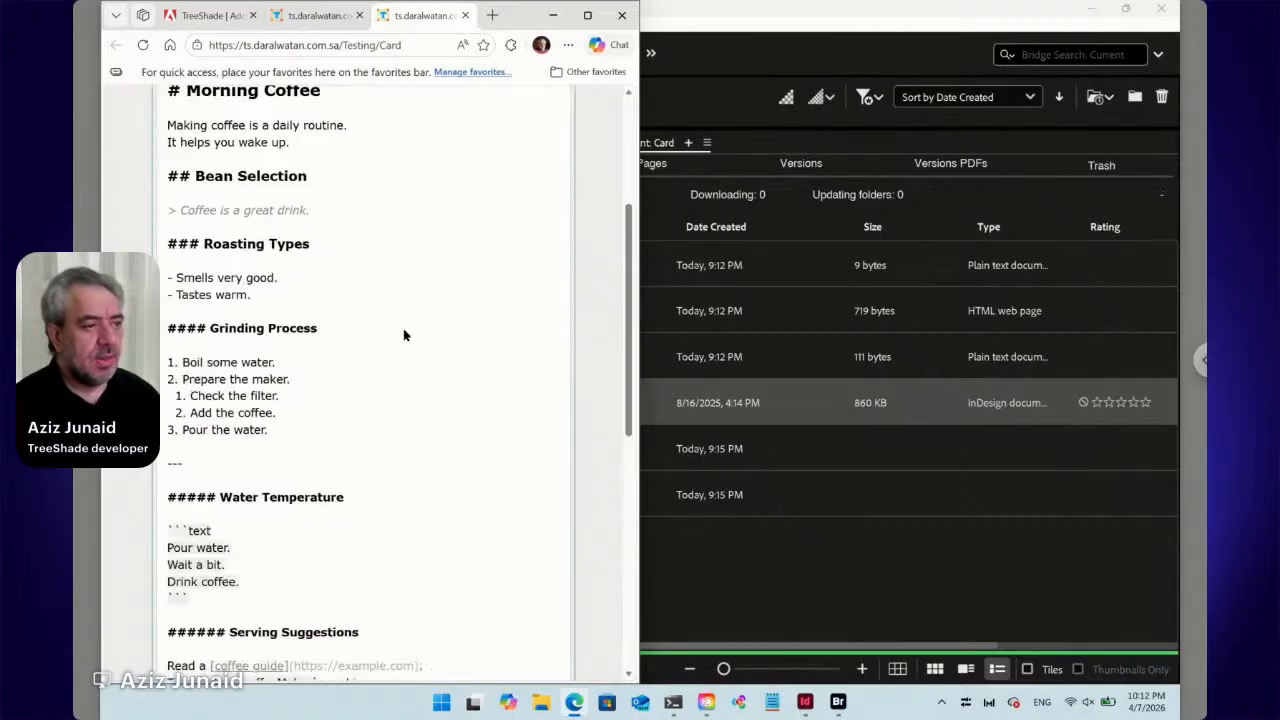
pyautogui.scroll(-2, 365, 380)
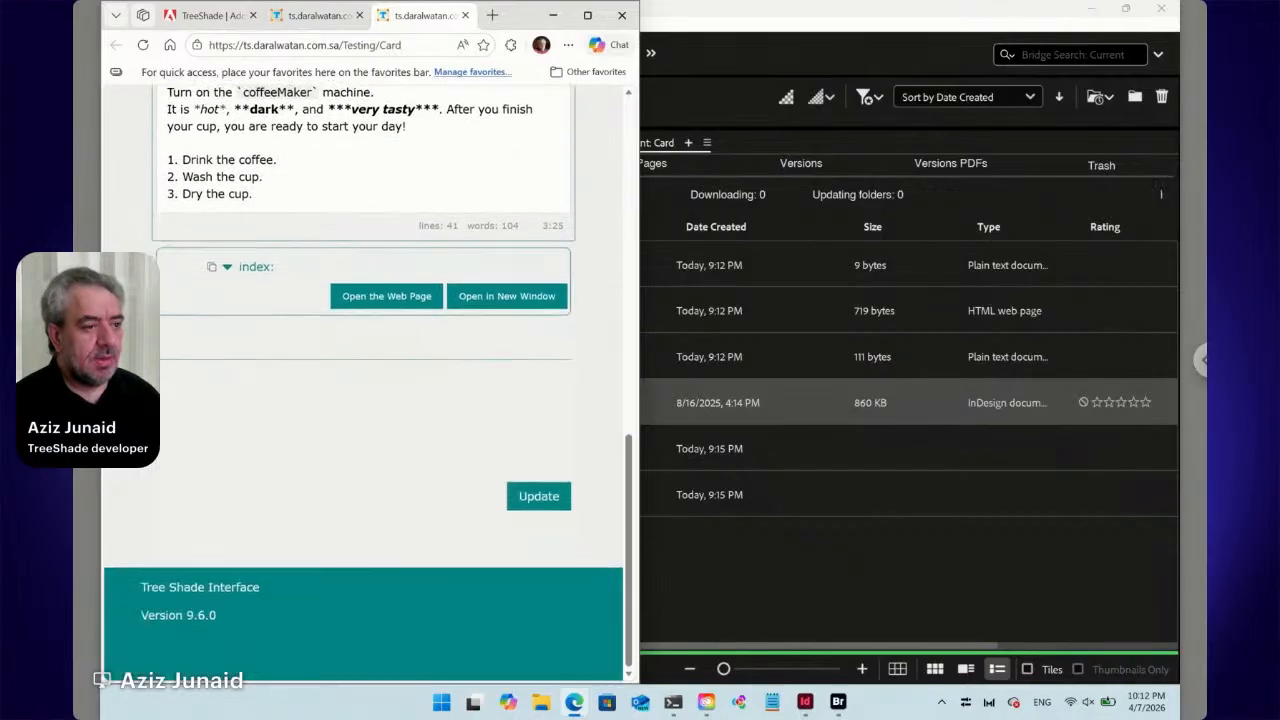
pyautogui.click(540, 498)
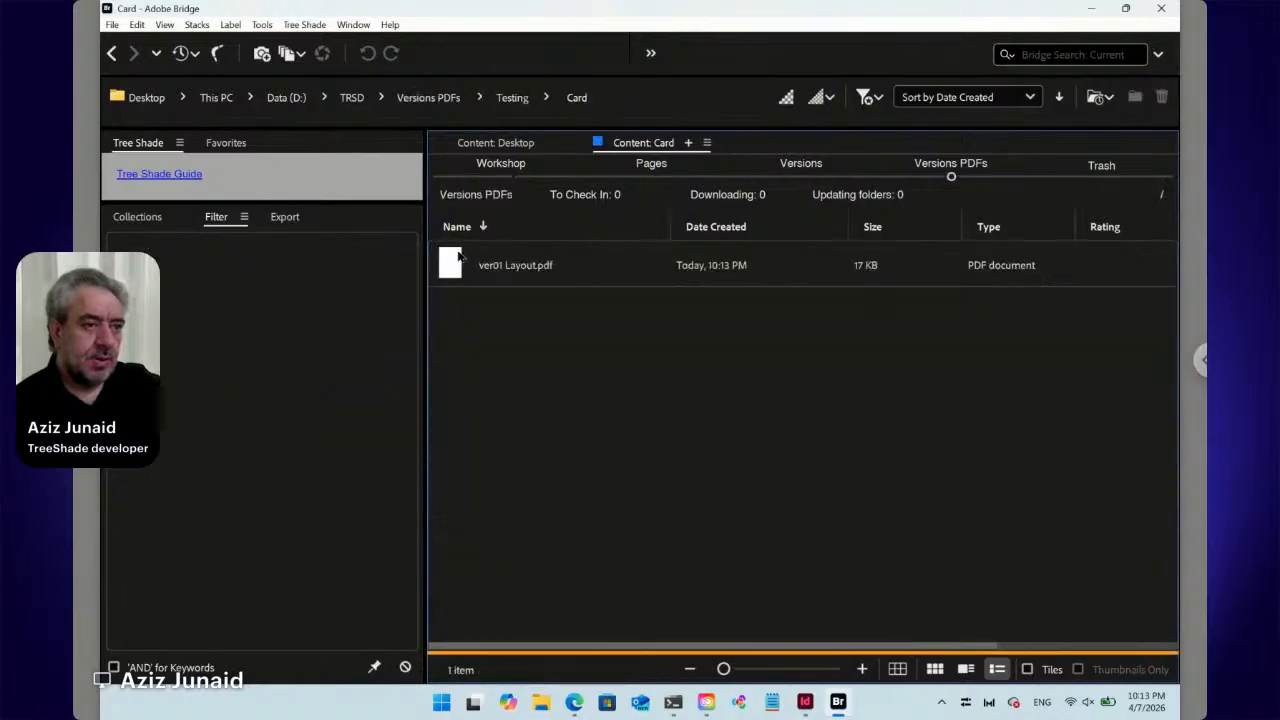
# - Open Layout.indd from the Card folder's Workshop location and draw a text frame filling the page's margin area
pyautogui.click(461, 270)
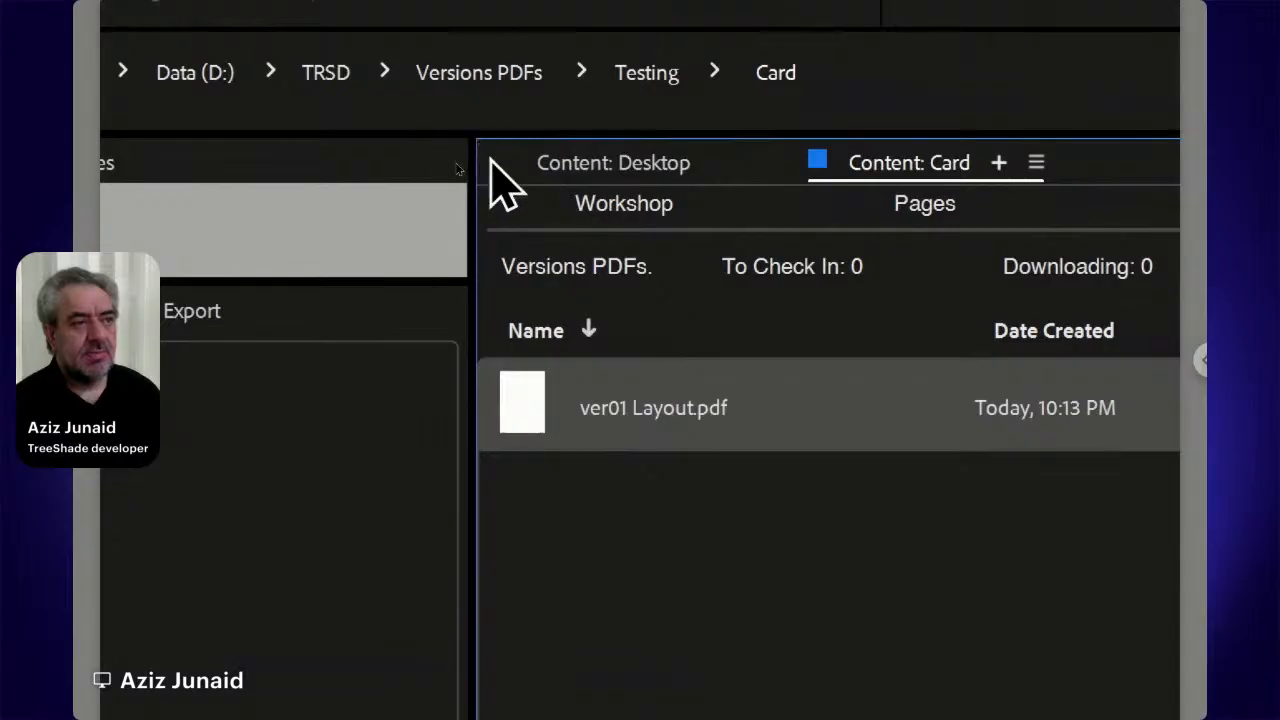
pyautogui.click(621, 229)
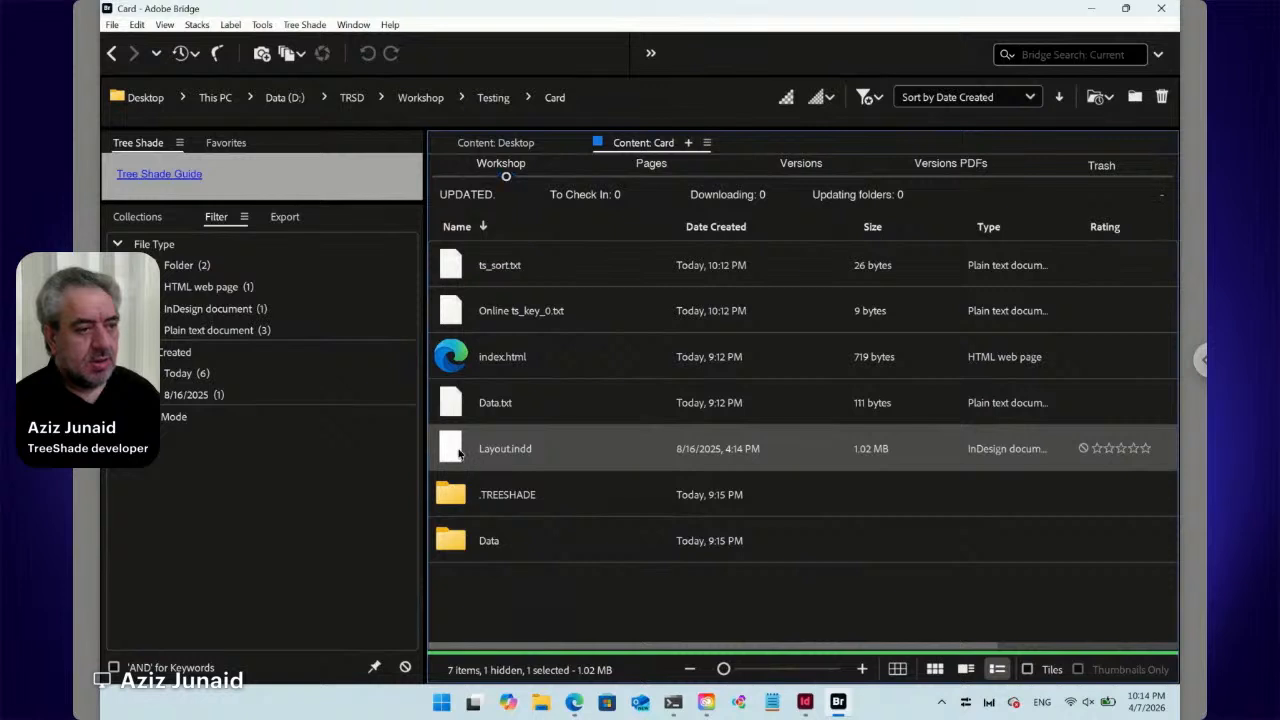
pyautogui.doubleClick(459, 453)
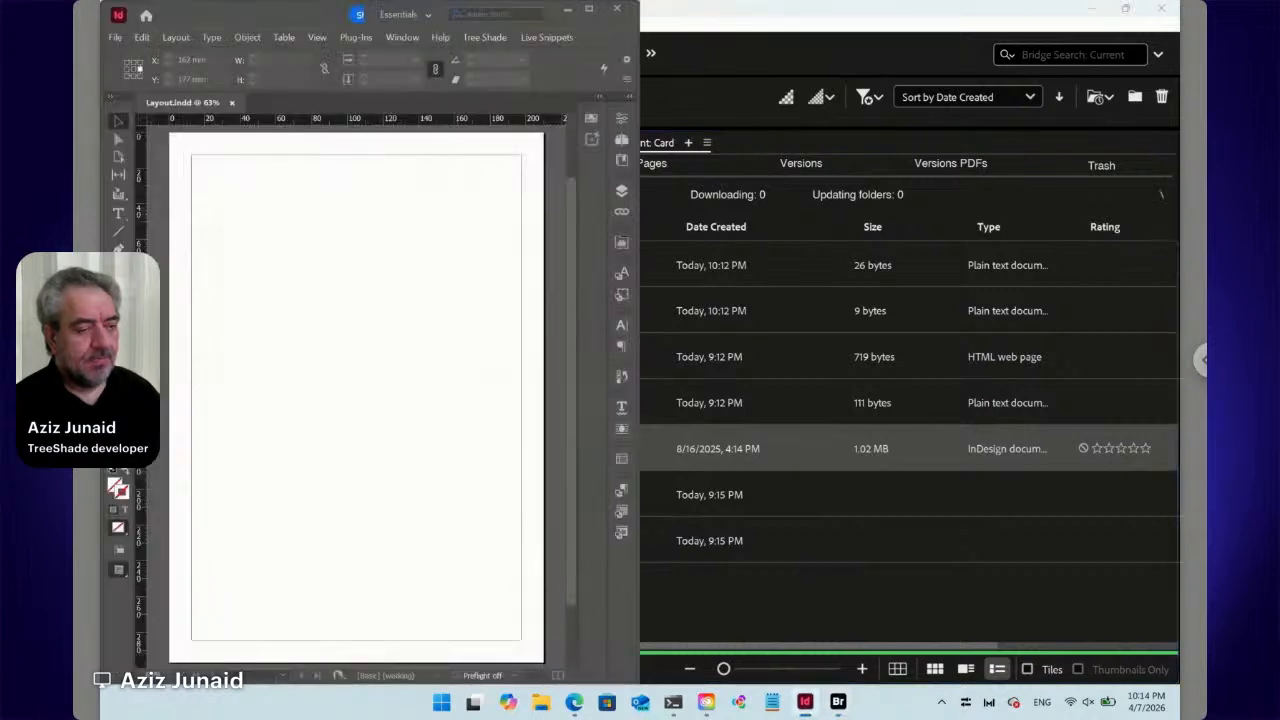
pyautogui.click(118, 213)
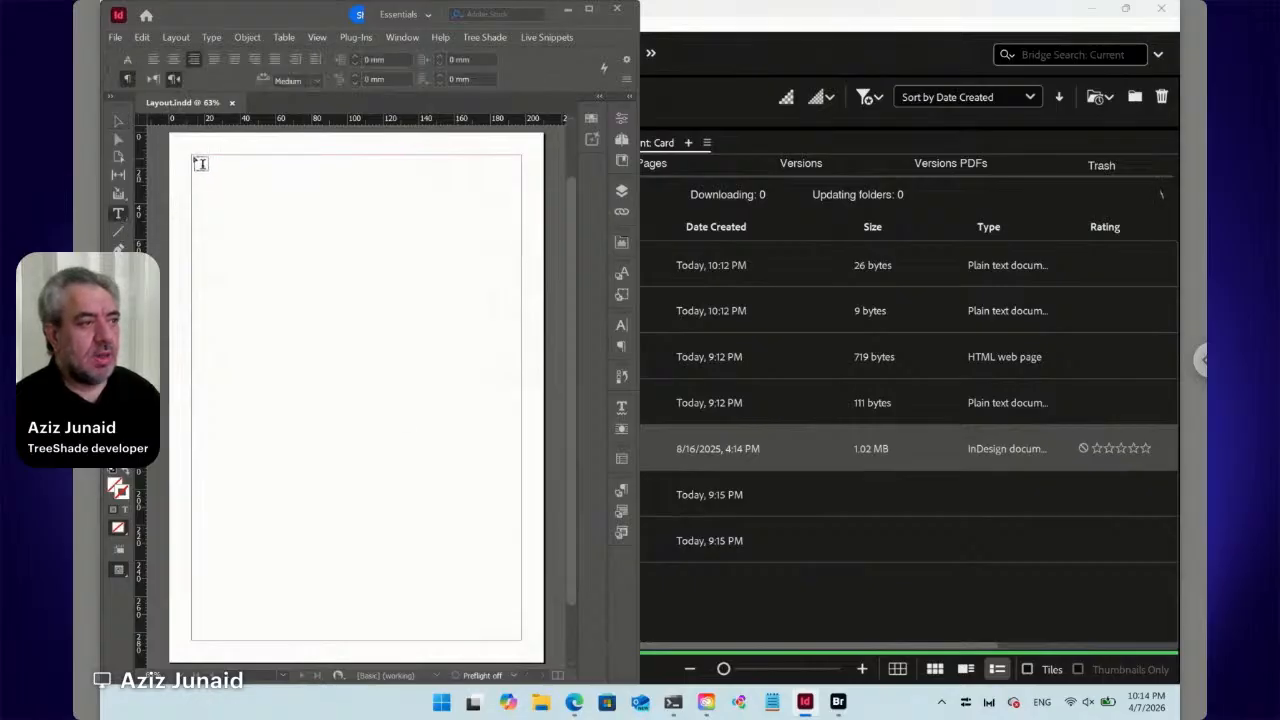
pyautogui.moveTo(200, 163); pyautogui.dragTo(514, 640)
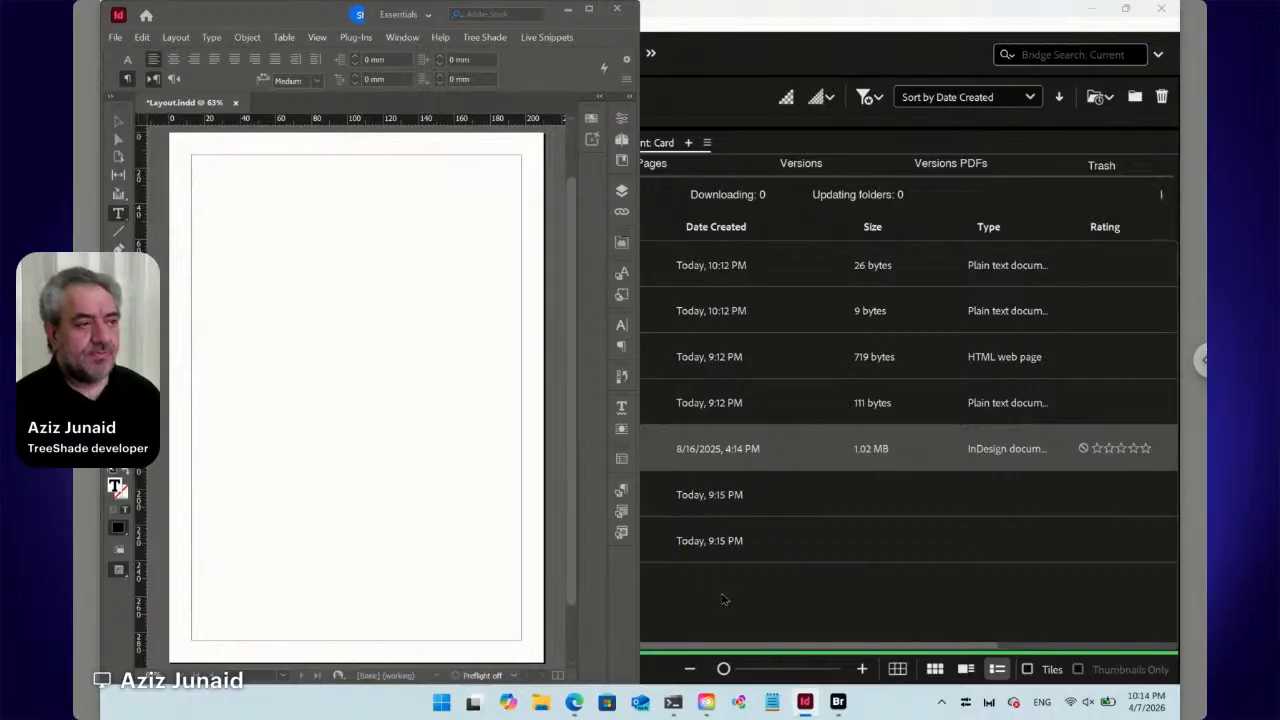
# - Switch to Bridge and snap its window beside the InDesign window
pyautogui.click(724, 599)
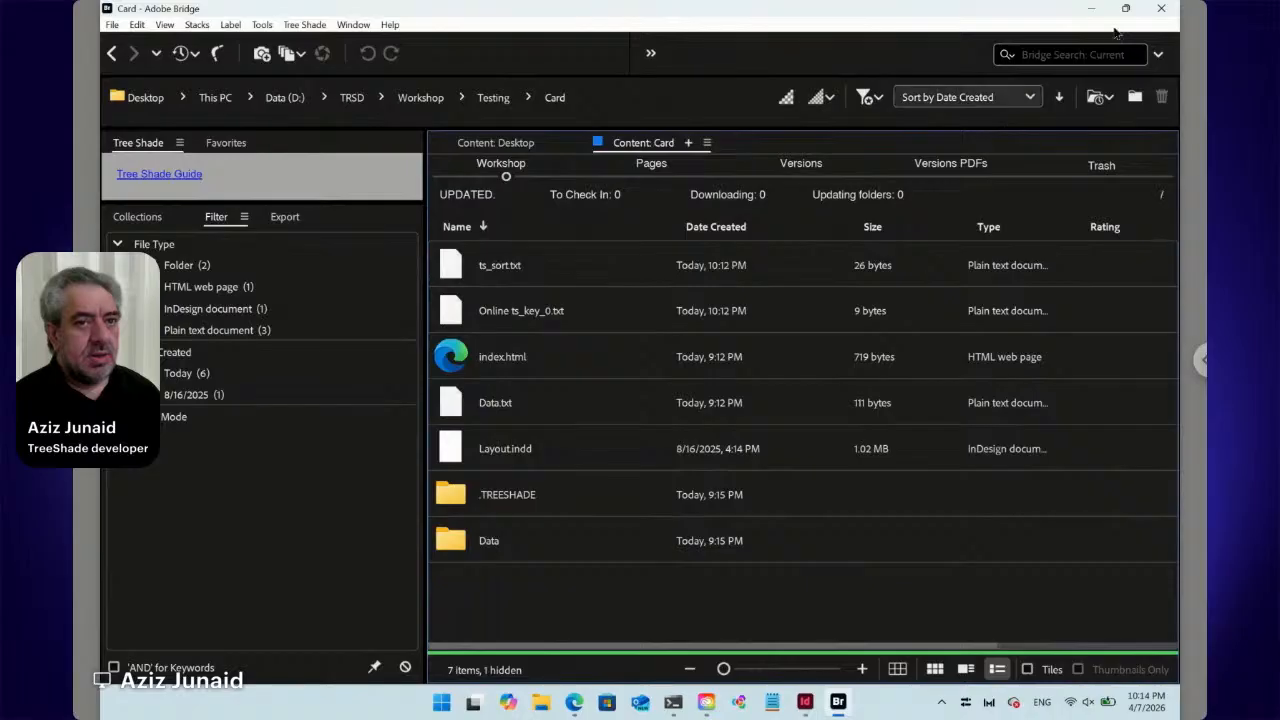
pyautogui.moveTo(1128, 12)
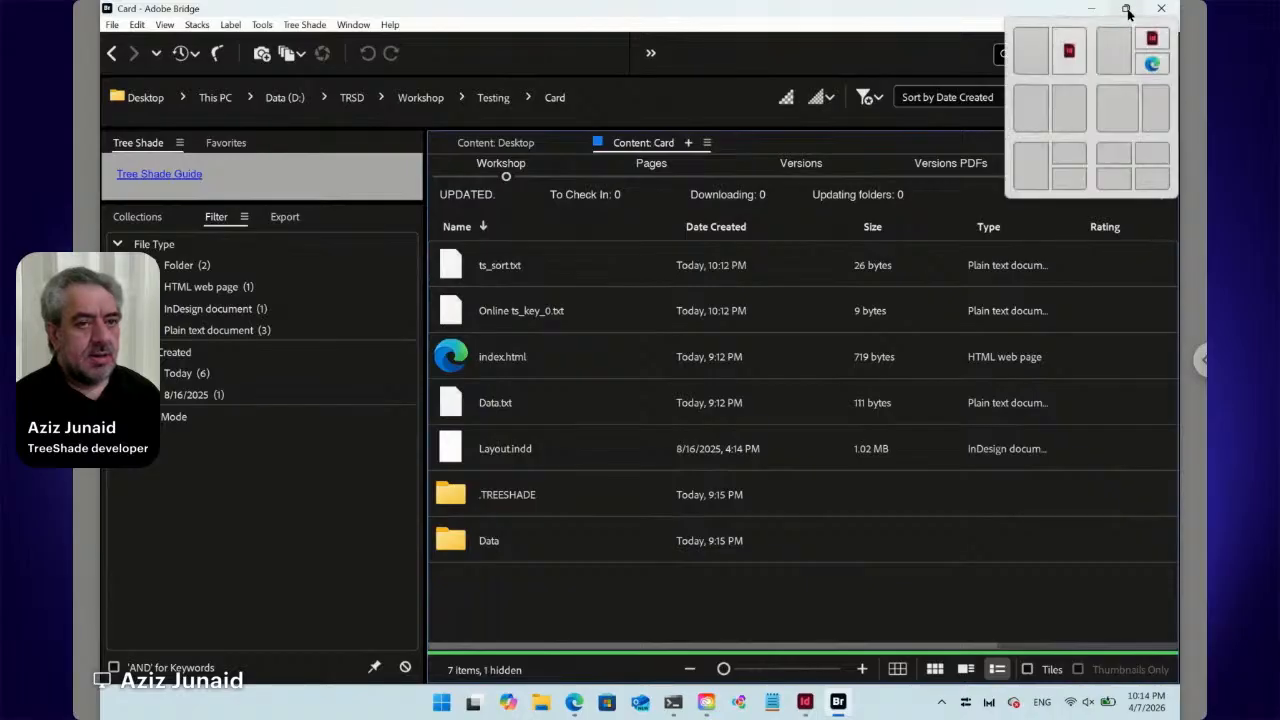
pyautogui.click(1073, 94)
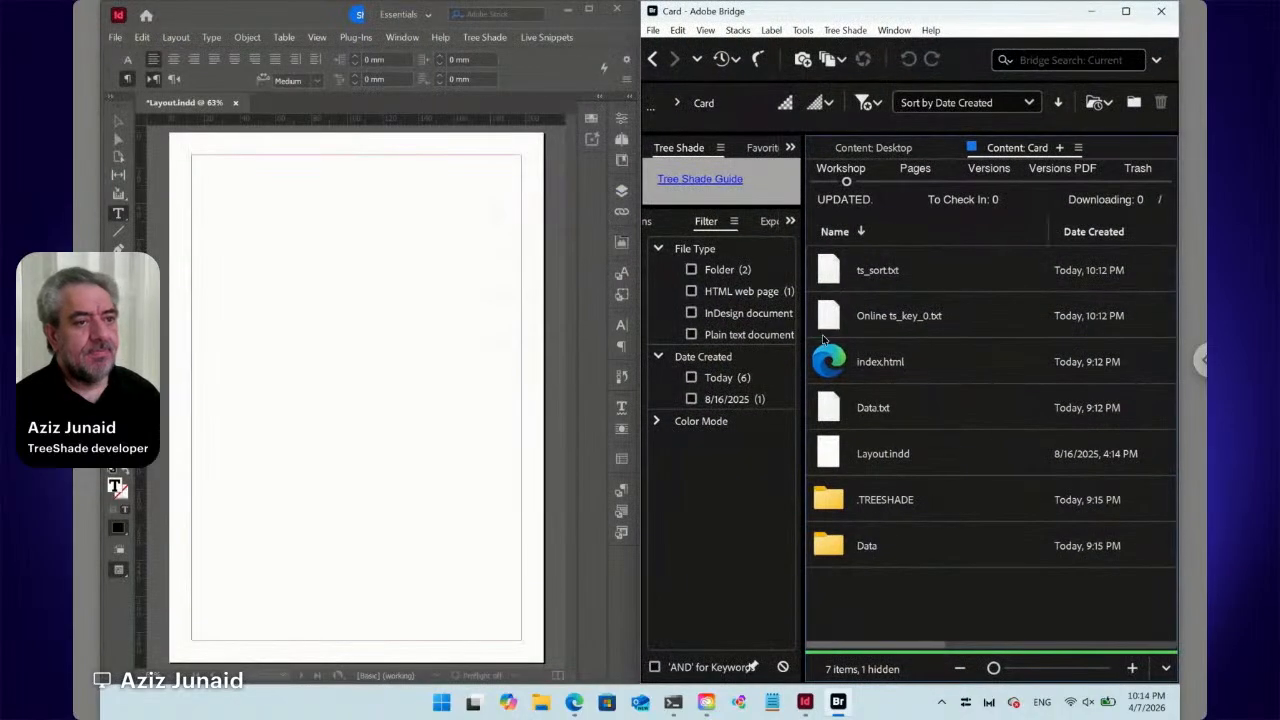
# - Open Card's Data folder and place the IDLIBF6 ts_opt [Markdown].txt file in the InDesign layout
pyautogui.click(887, 411)
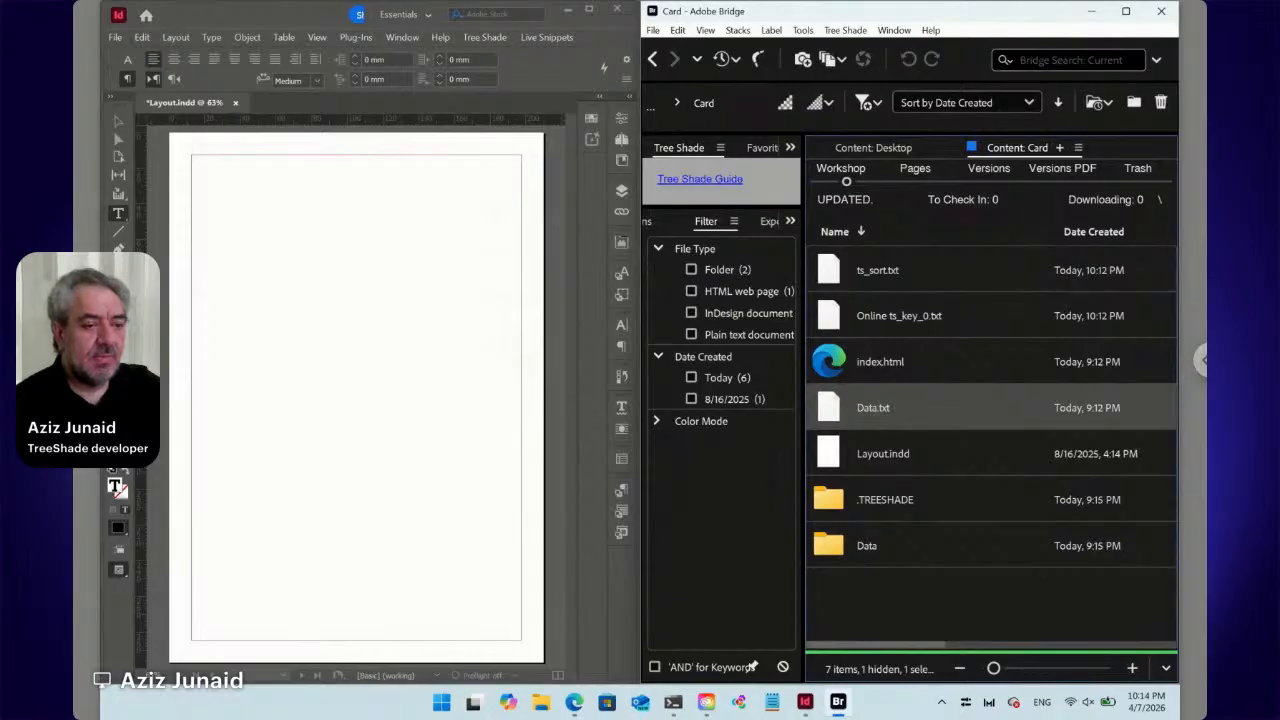
pyautogui.doubleClick(843, 550)
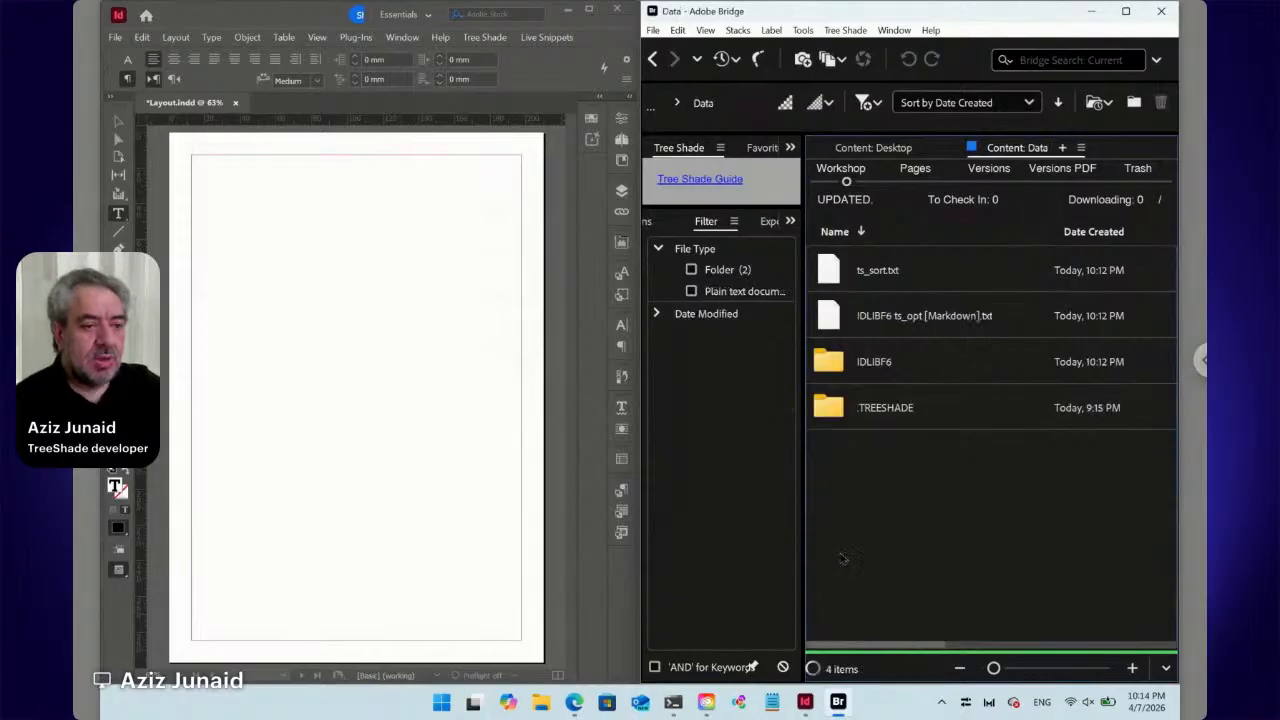
pyautogui.click(868, 316)
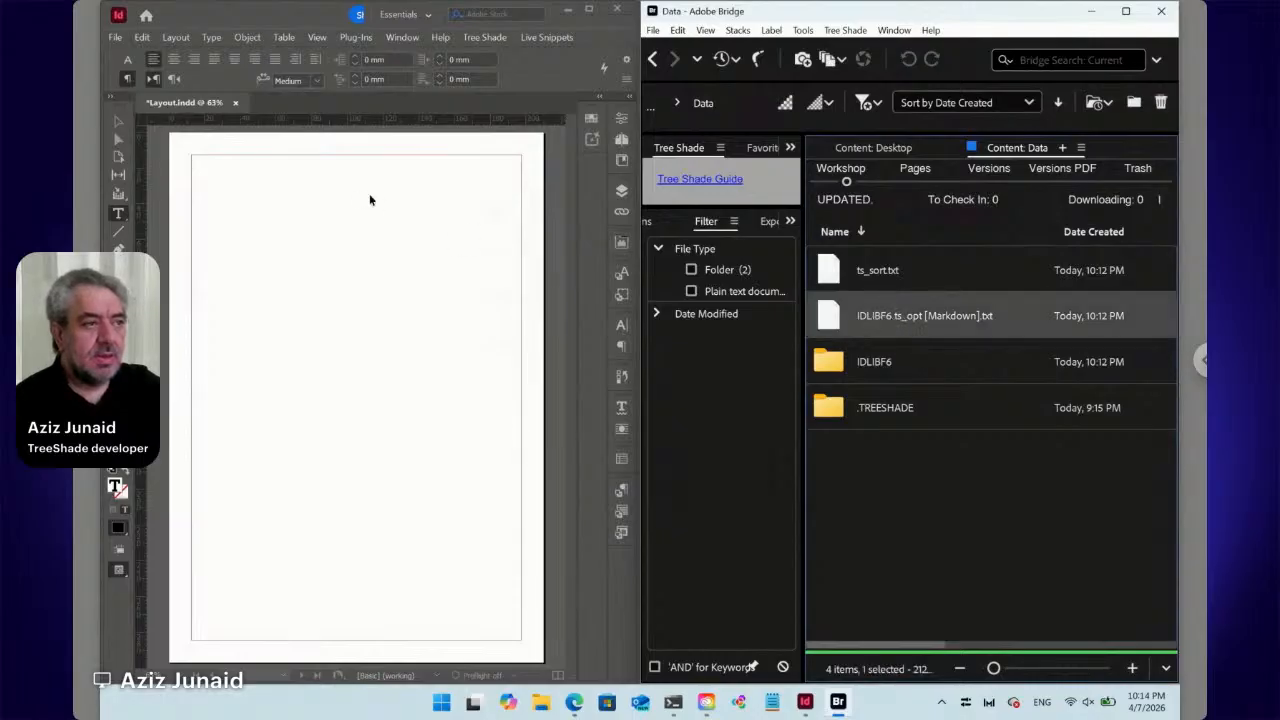
pyautogui.click(322, 193)
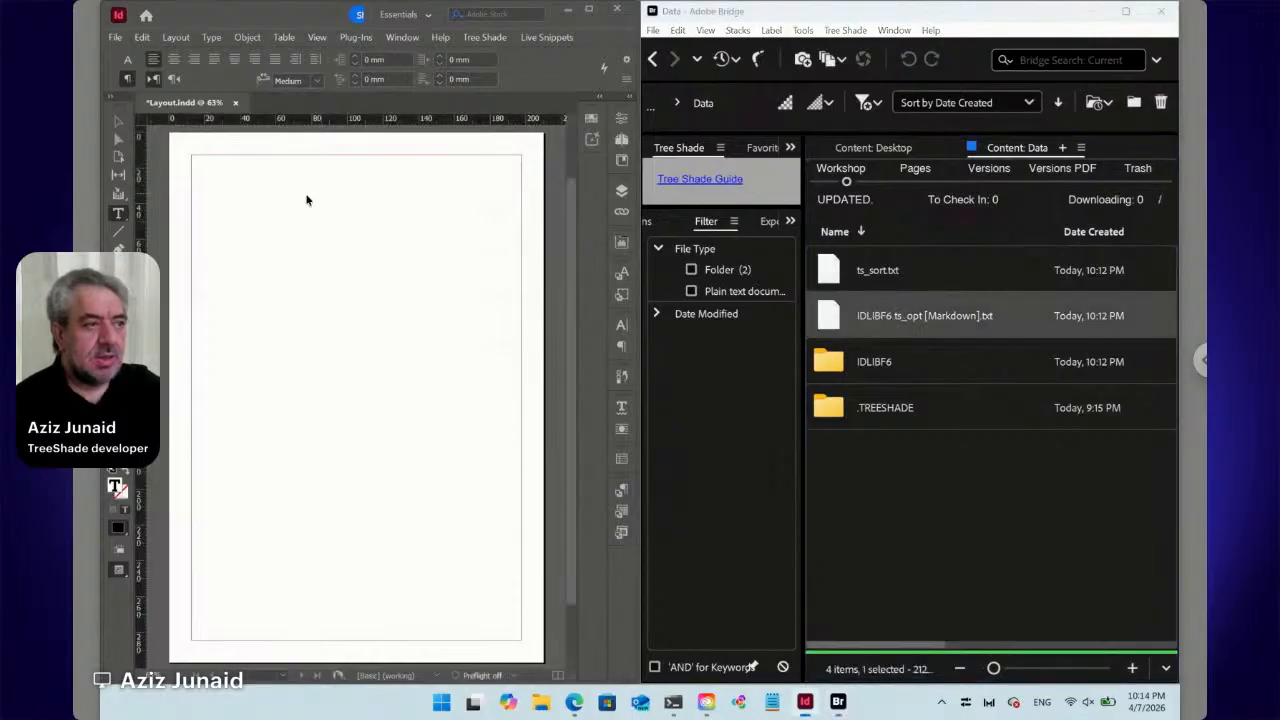
pyautogui.rightClick(832, 318)
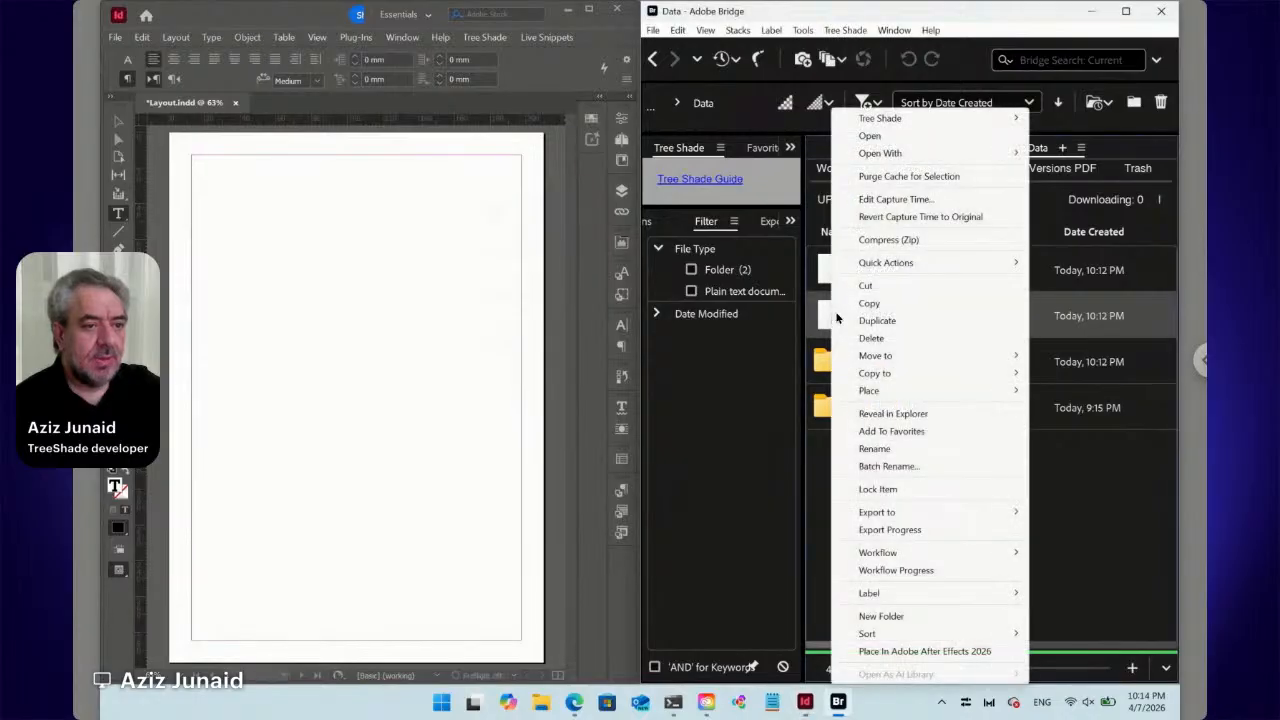
pyautogui.moveTo(862, 392)
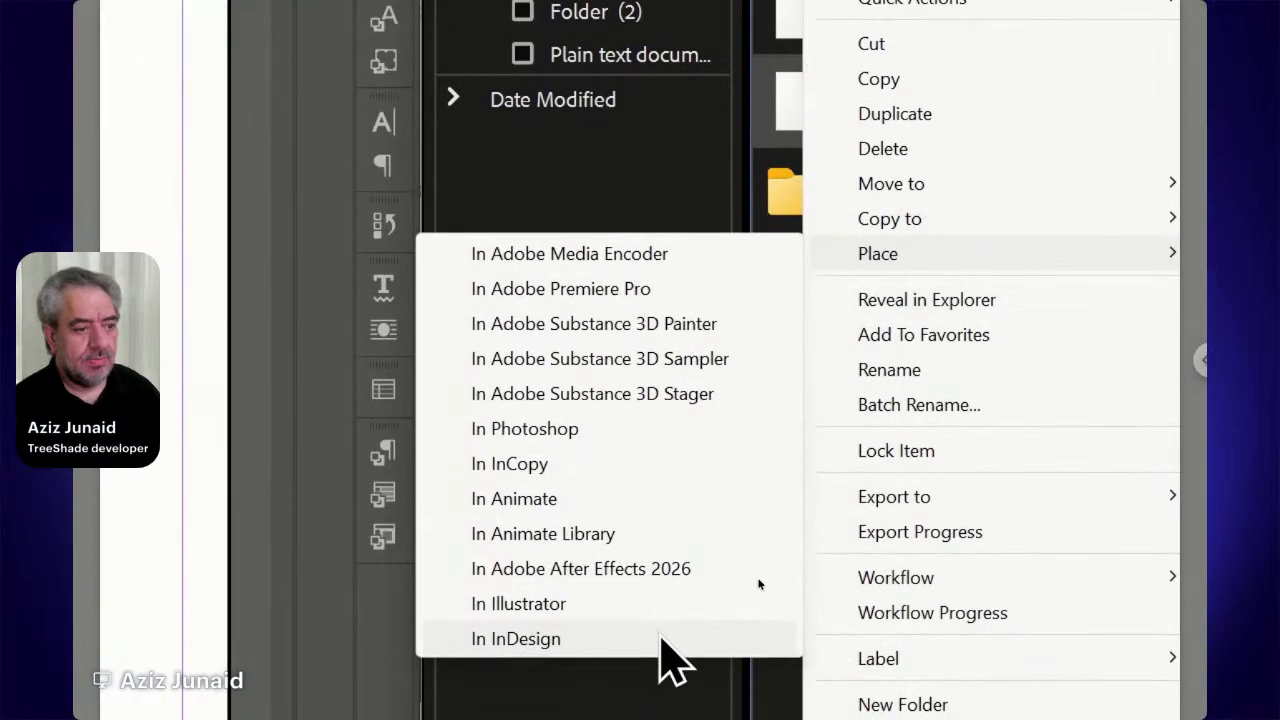
pyautogui.click(670, 645)
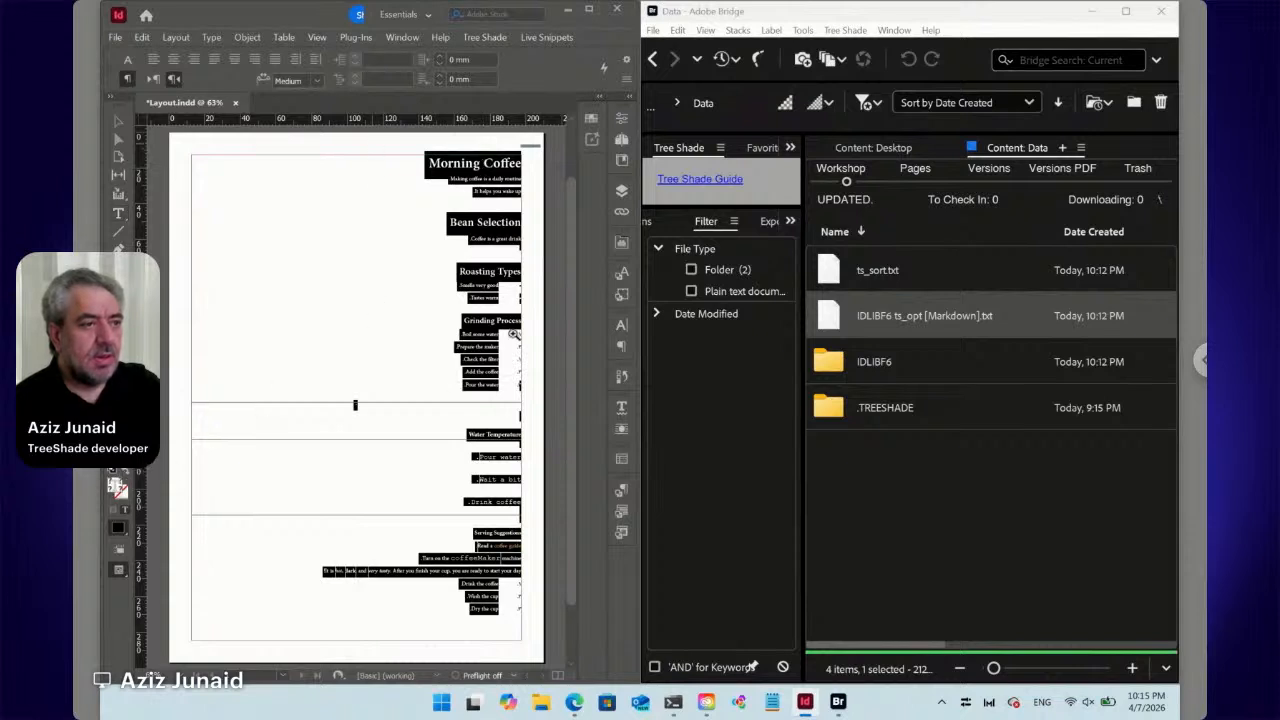
# - Examine the placed Markdown text up close and look over the document's paragraph styles
pyautogui.moveTo(372, 142); pyautogui.dragTo(503, 434)
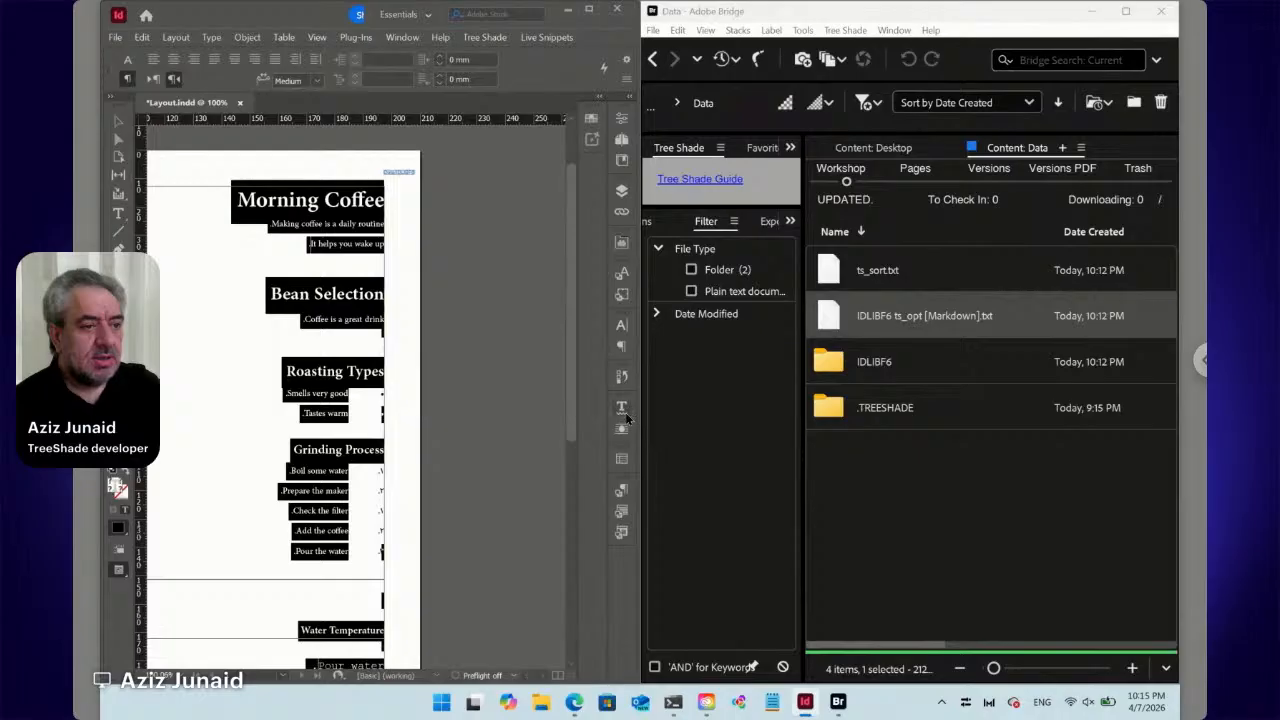
pyautogui.click(622, 490)
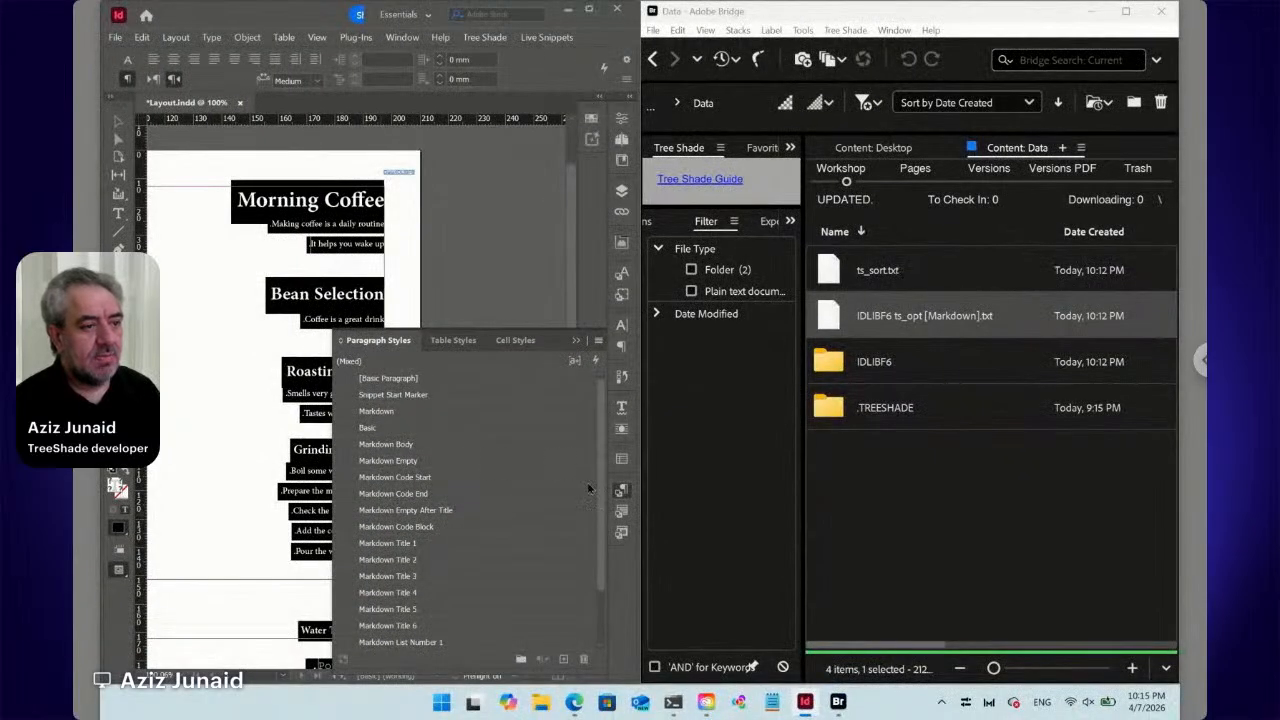
pyautogui.click(620, 492)
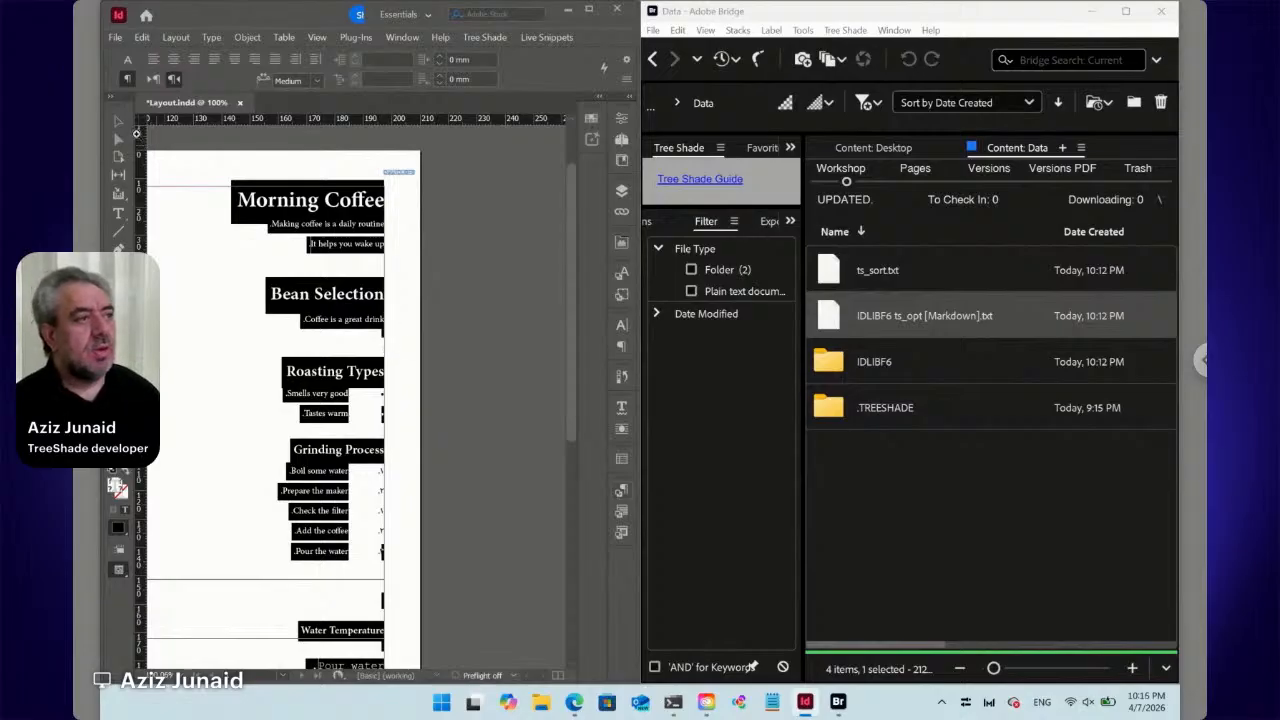
# - Set the placed text's paragraph direction to left-to-right and put the text cursor in the Morning Coffee title
pyautogui.click(155, 80)
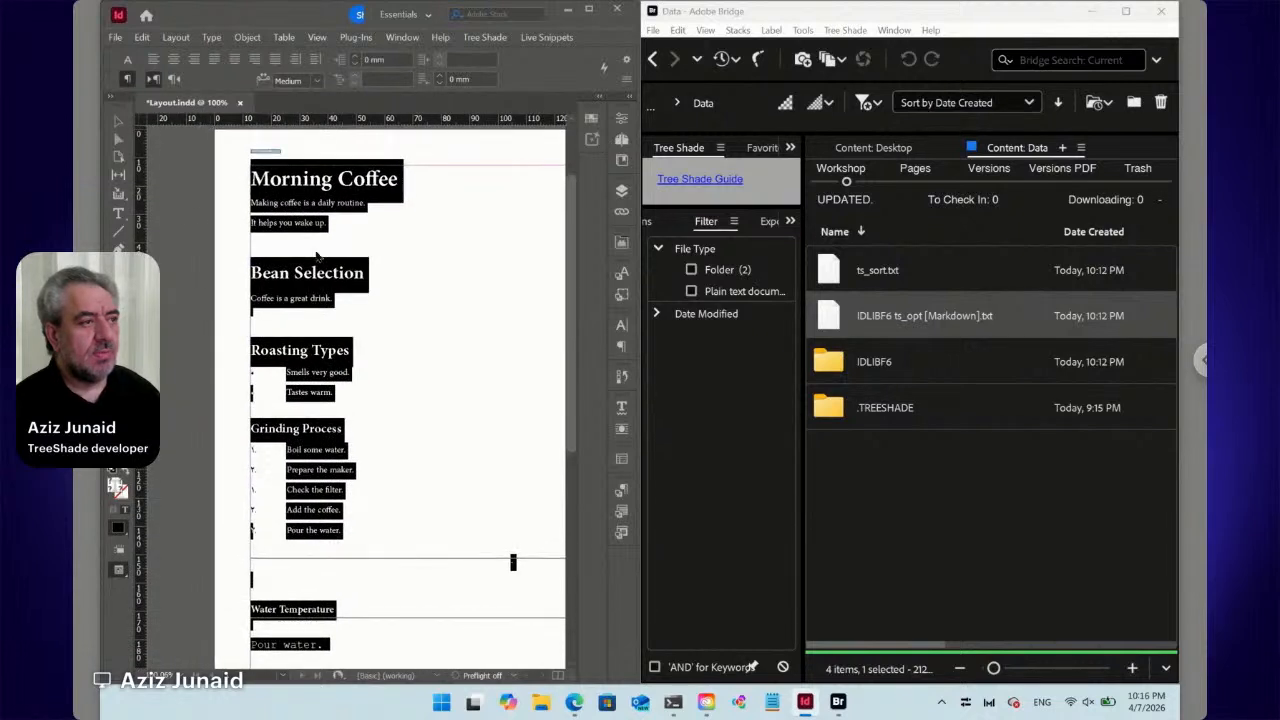
pyautogui.click(120, 215)
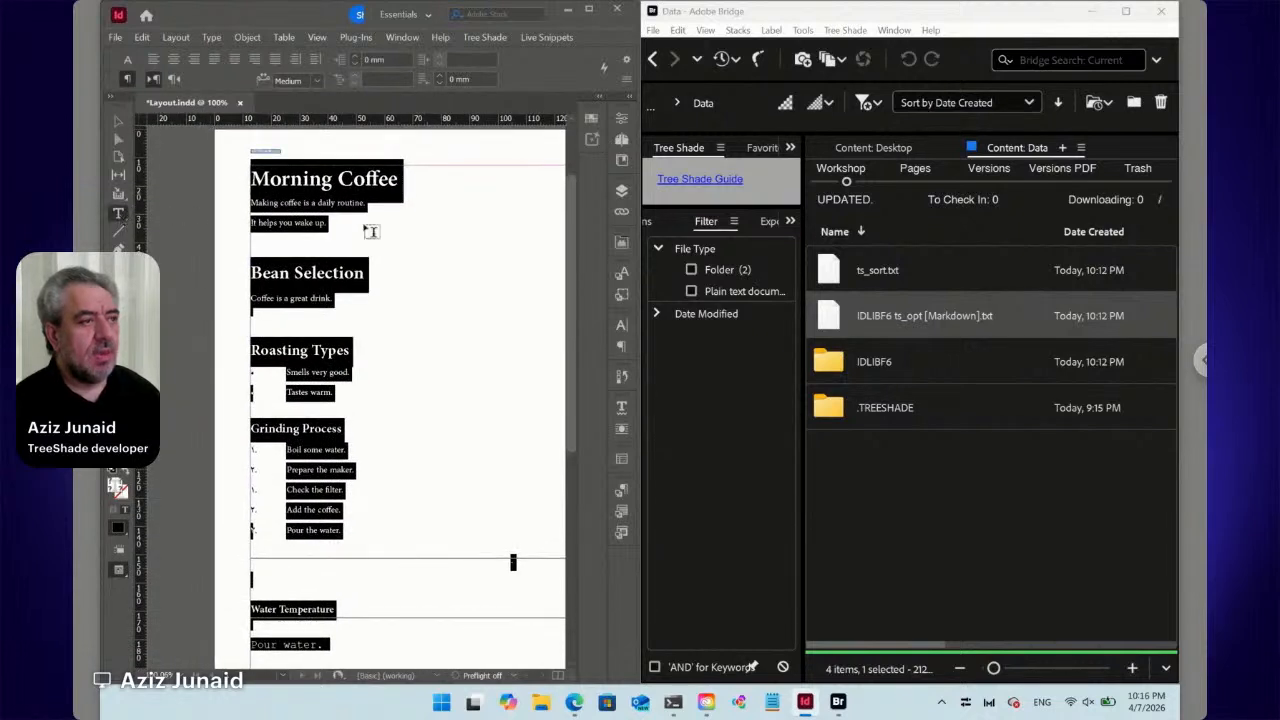
pyautogui.click(356, 179)
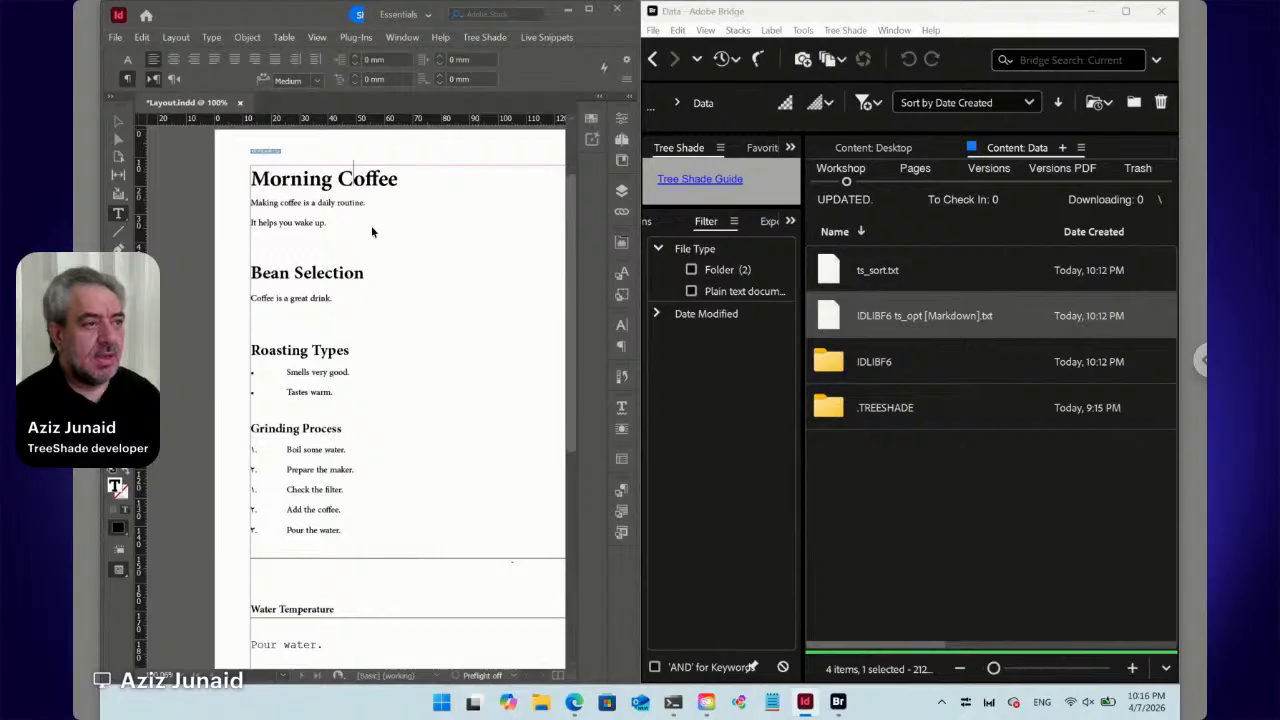
# - Inspect the Markdown Title 1 paragraph style's general settings to see which style it is based on
pyautogui.click(622, 490)
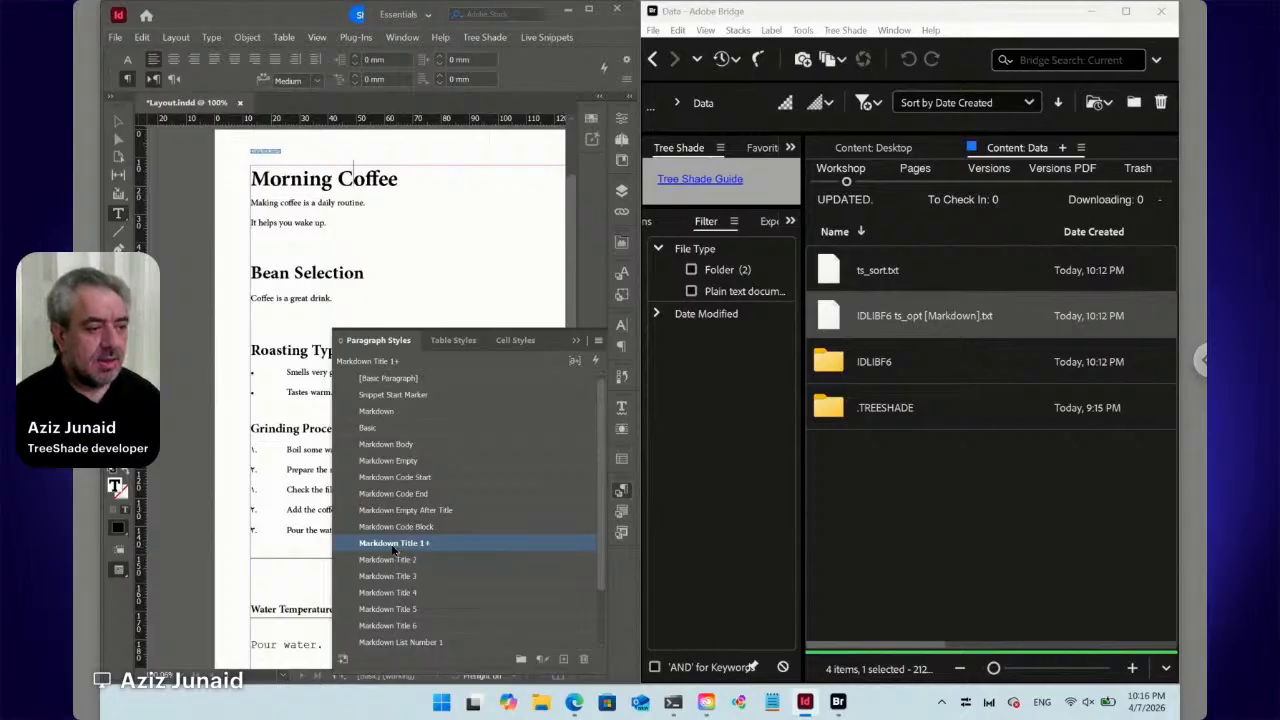
pyautogui.rightClick(394, 544)
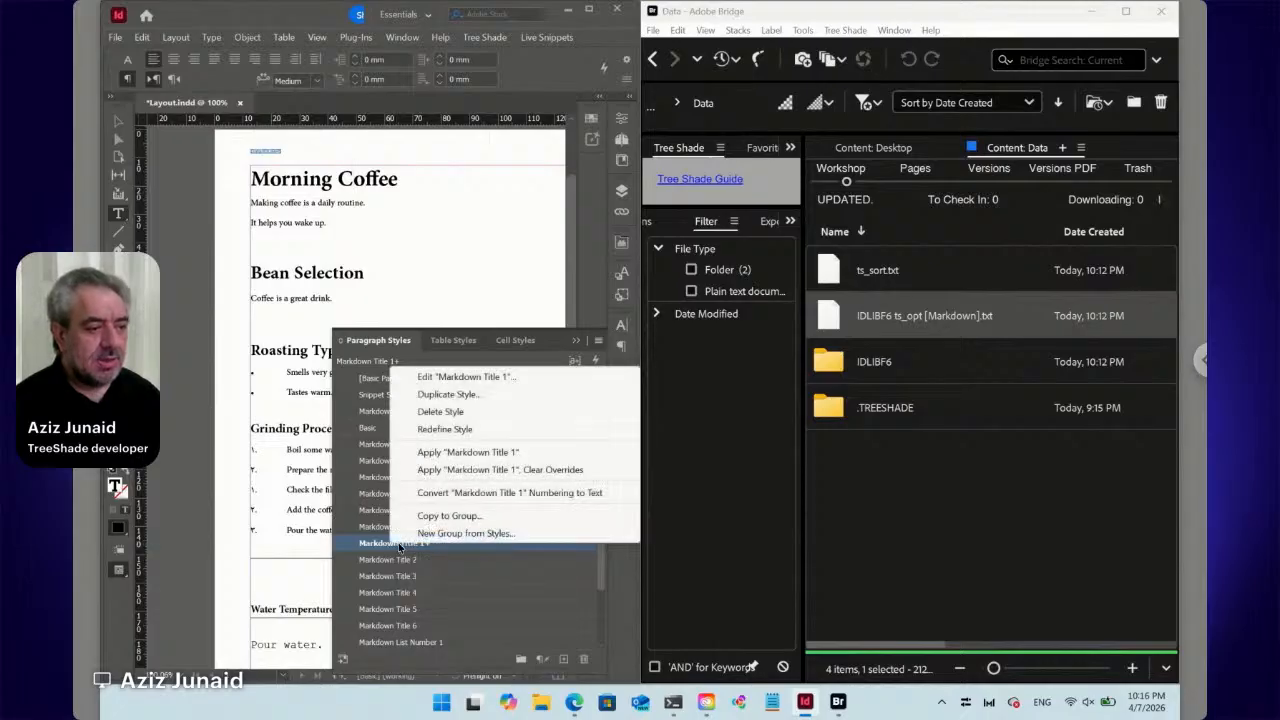
pyautogui.click(456, 378)
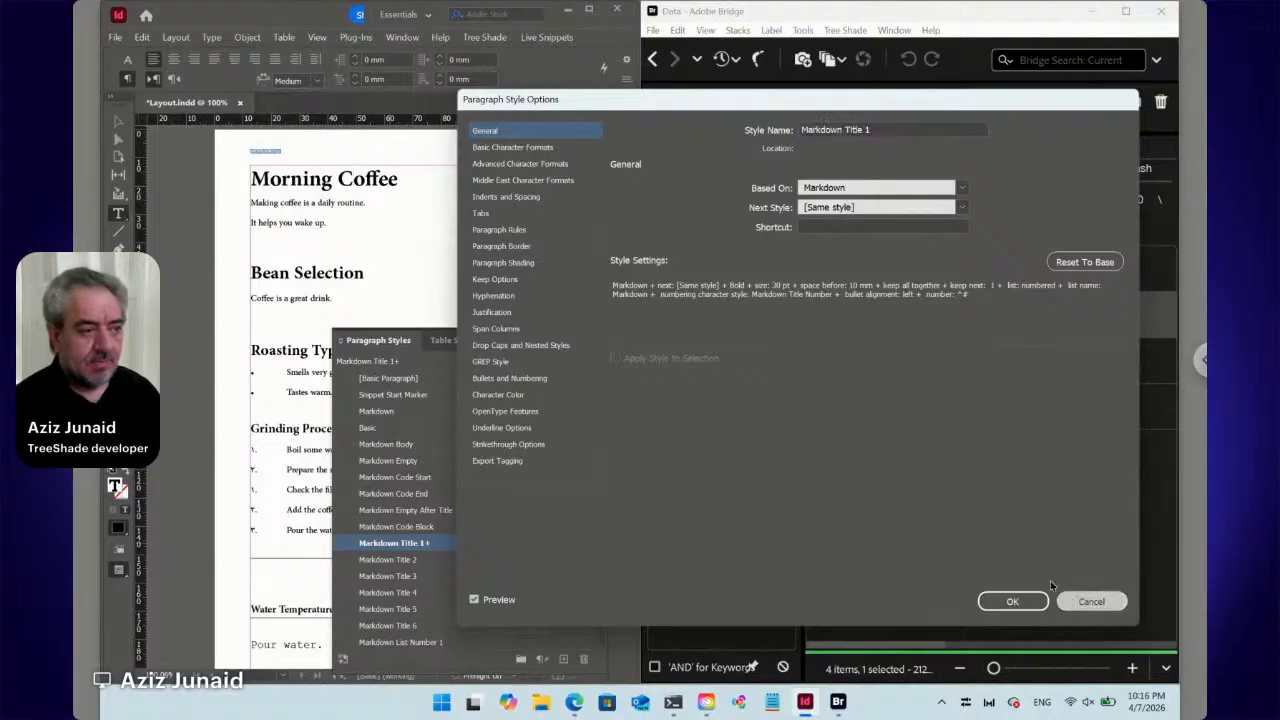
pyautogui.click(1088, 601)
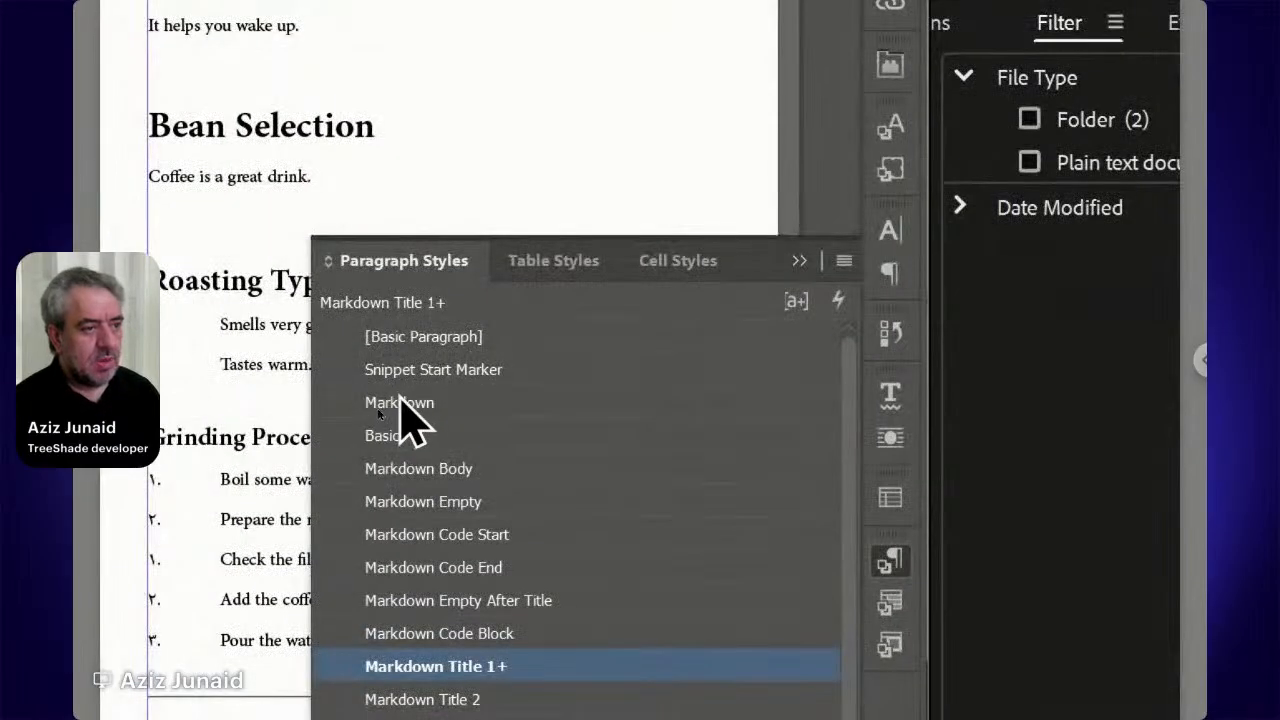
# - Edit the Markdown paragraph style, setting its font family to Myriad Pro in the Regular style
pyautogui.rightClick(402, 396)
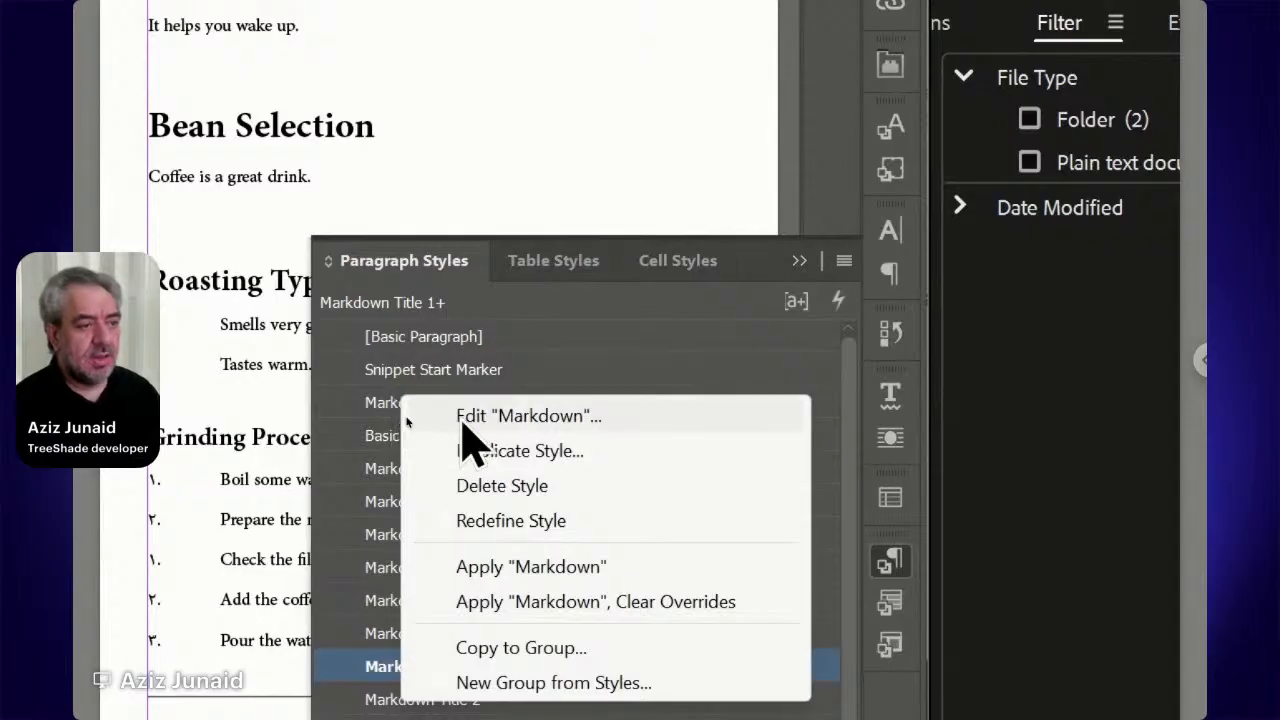
pyautogui.click(463, 418)
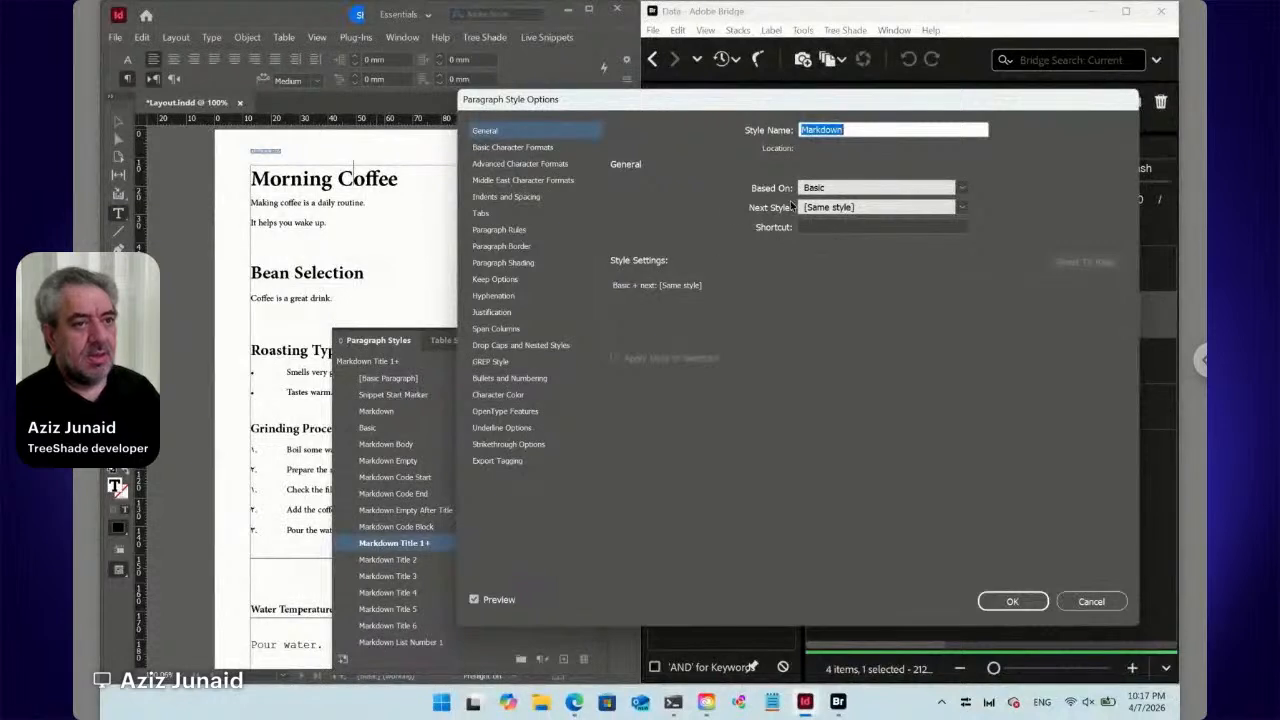
pyautogui.click(558, 147)
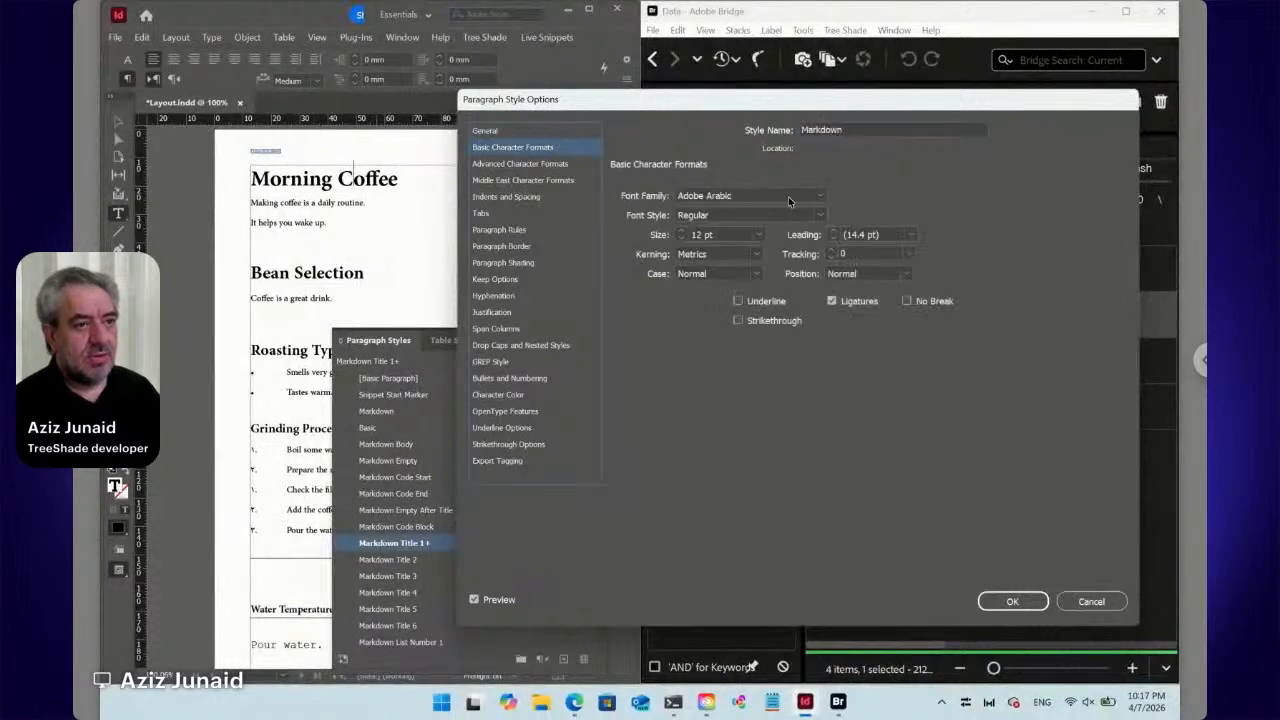
pyautogui.click(574, 131)
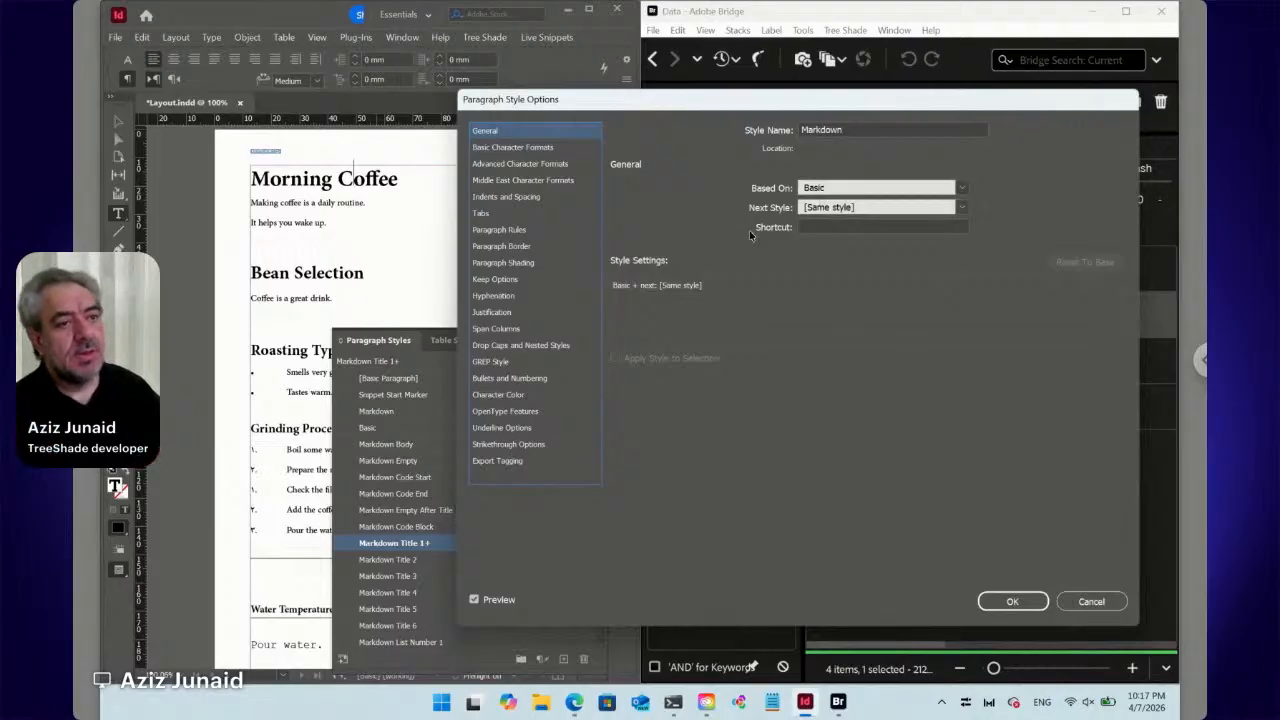
pyautogui.click(548, 148)
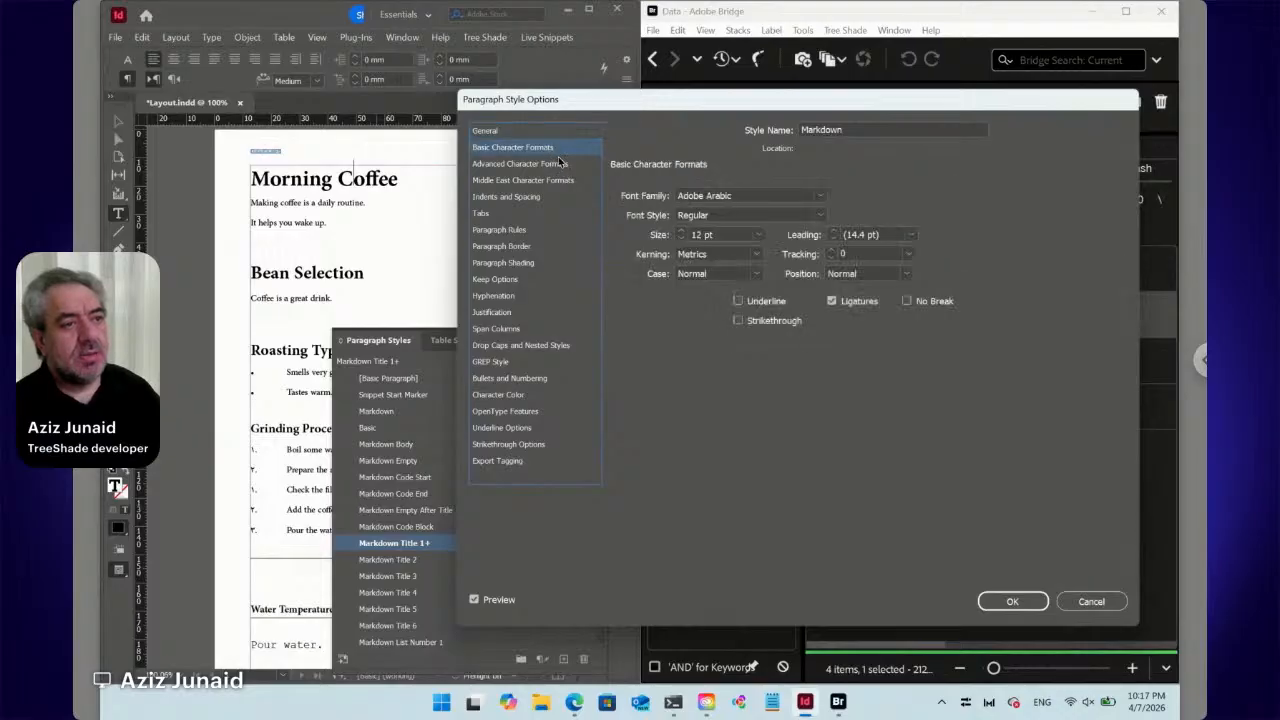
pyautogui.moveTo(737, 196); pyautogui.dragTo(643, 196)
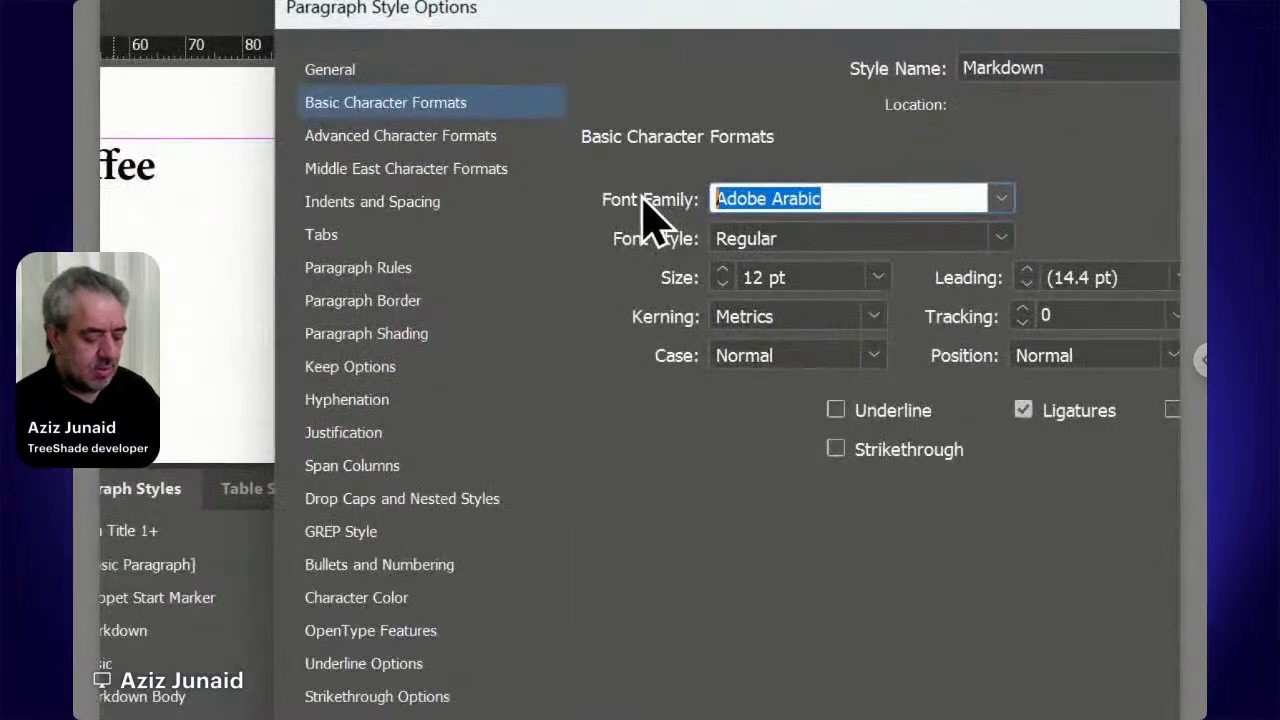
pyautogui.write('My')
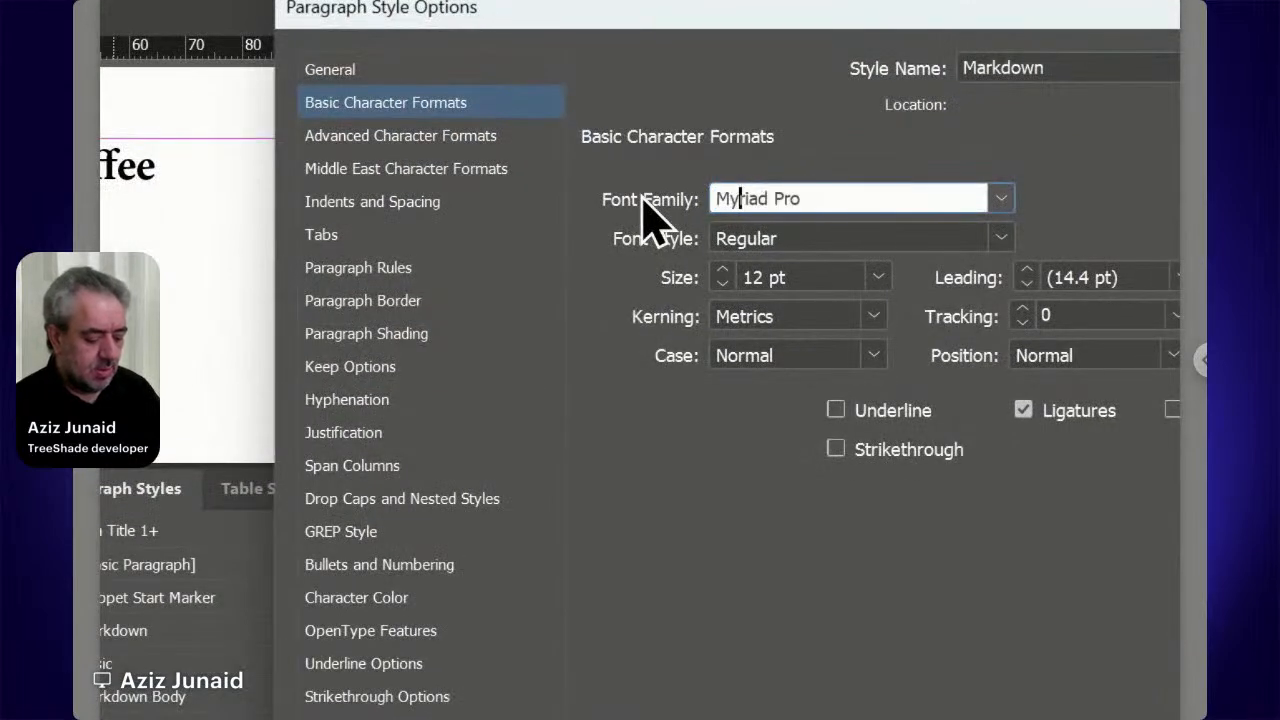
pyautogui.write('riad Pr')
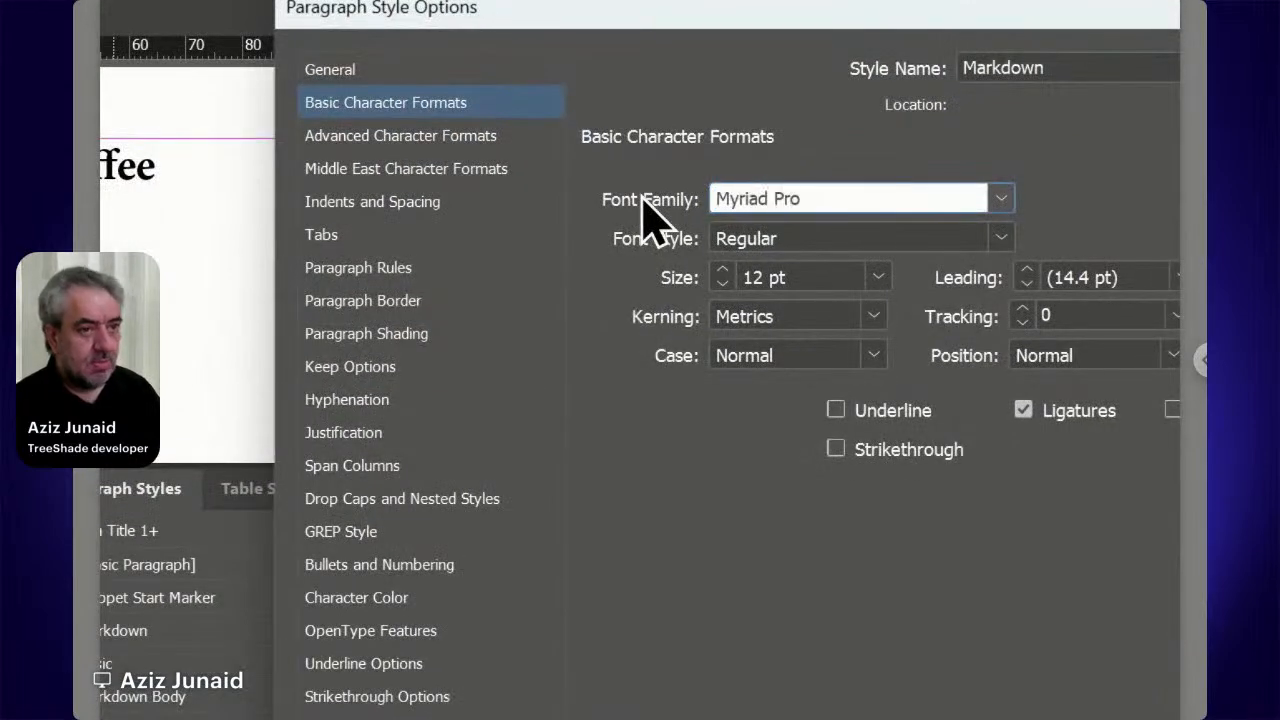
pyautogui.click(810, 238)
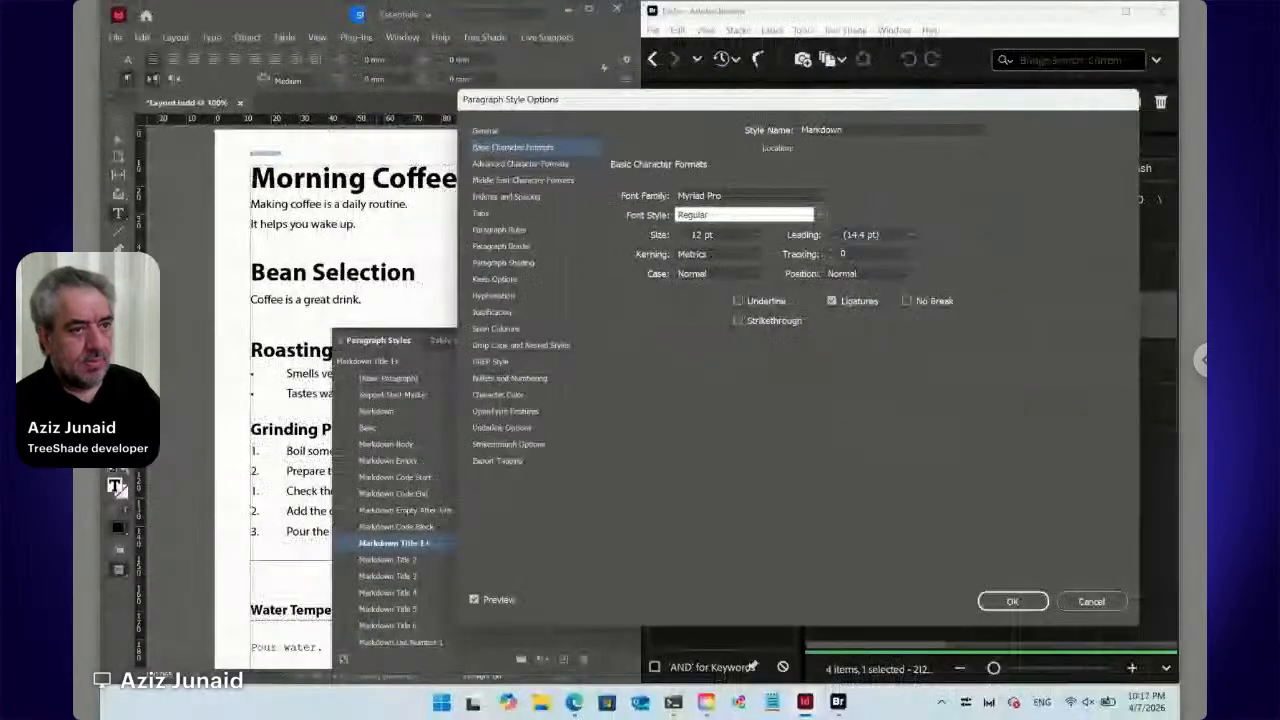
pyautogui.click(1005, 600)
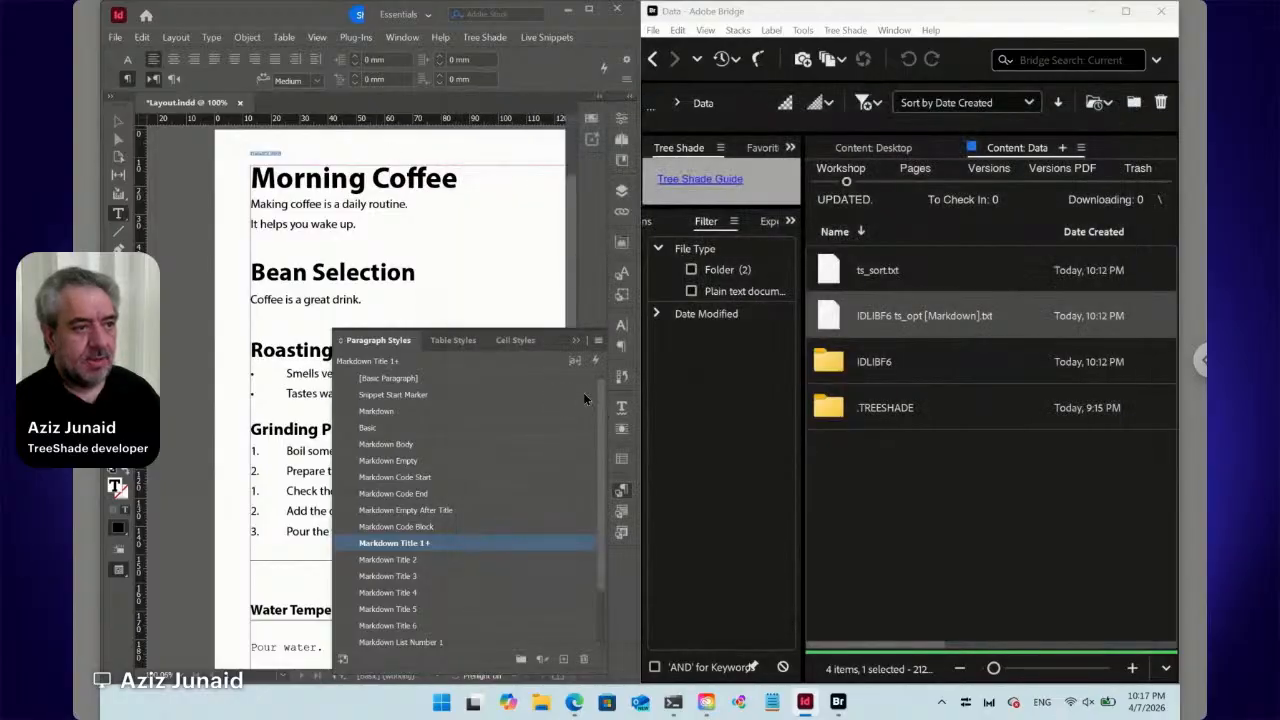
# - Delete all of the Morning Coffee text from the layout's text frame, including its hidden conditional text
pyautogui.click(624, 489)
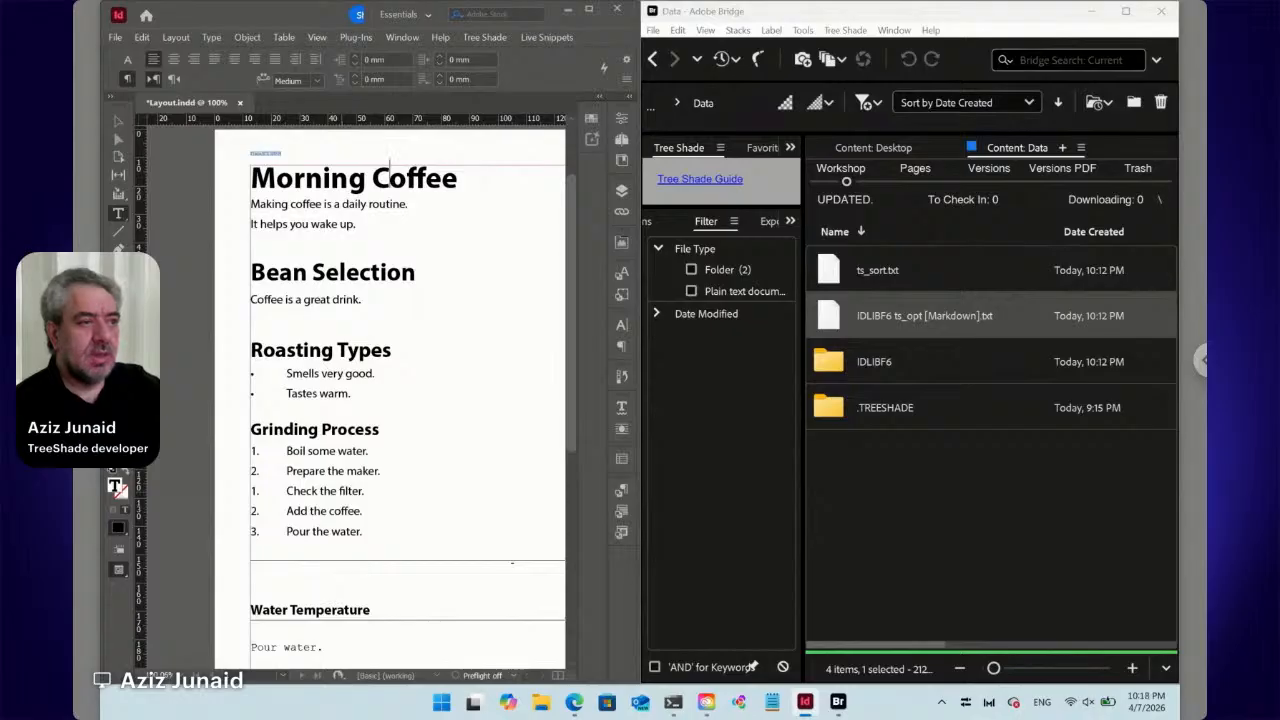
pyautogui.press('ctrl')
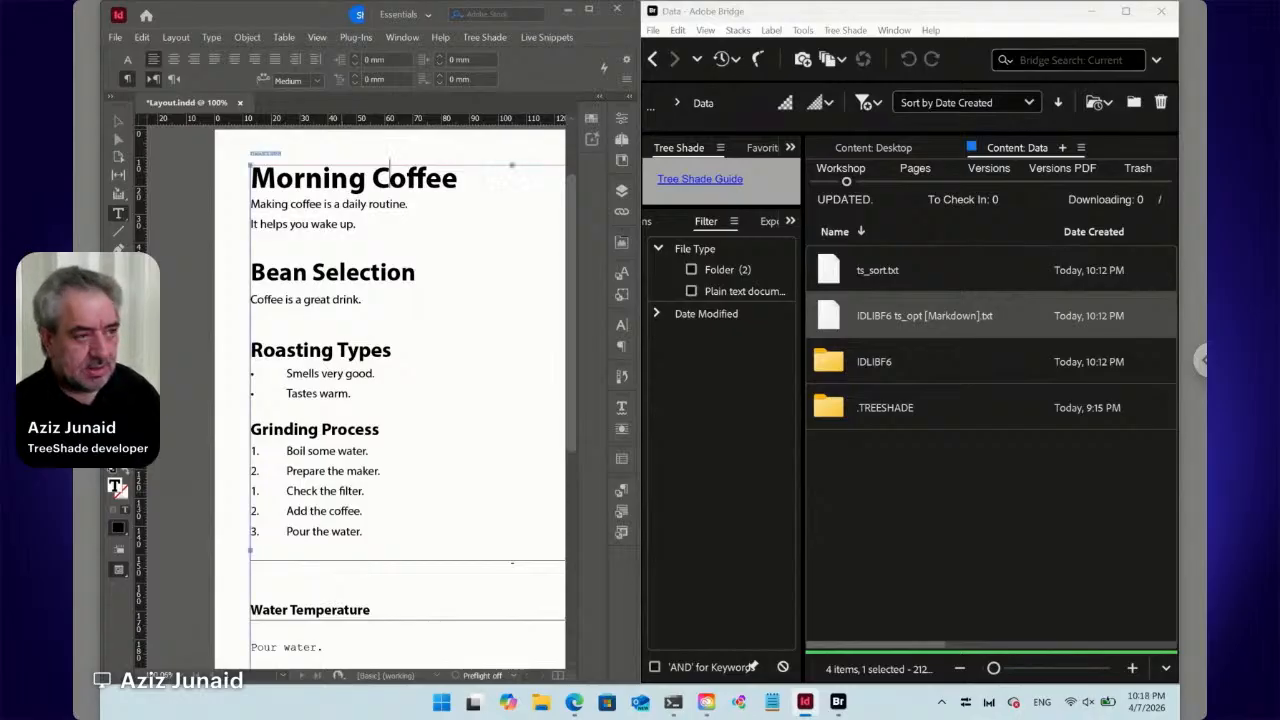
pyautogui.hotkey('ctrl', 'a')
pyautogui.press('Delete')
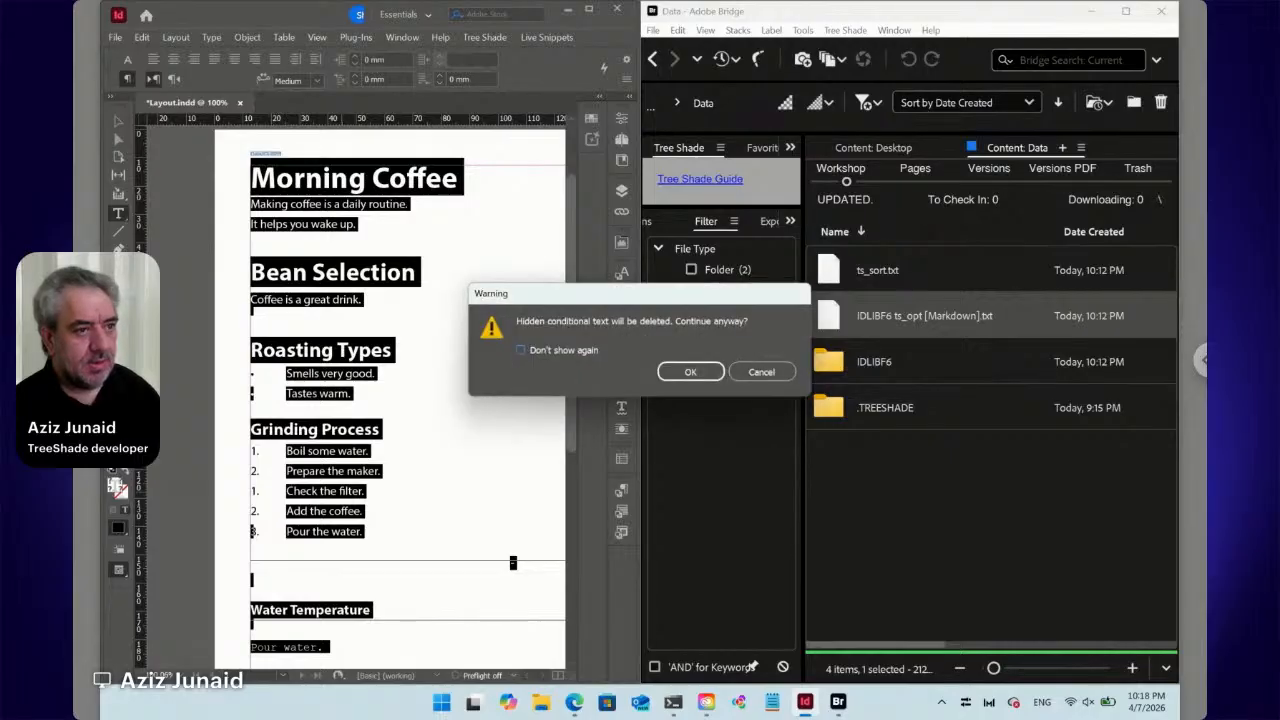
pyautogui.press('Return')
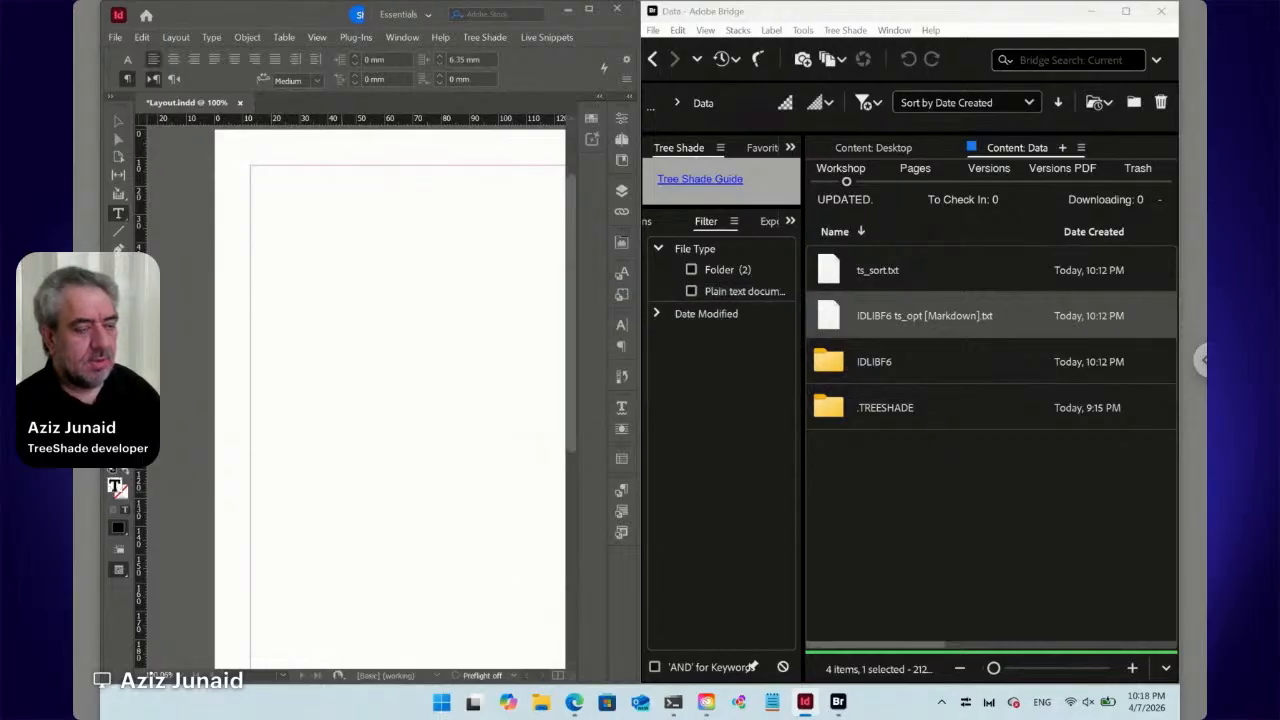
# - Switch to the browser to review the Markdown source in Card's online form, and return to InDesign
pyautogui.click(575, 704)
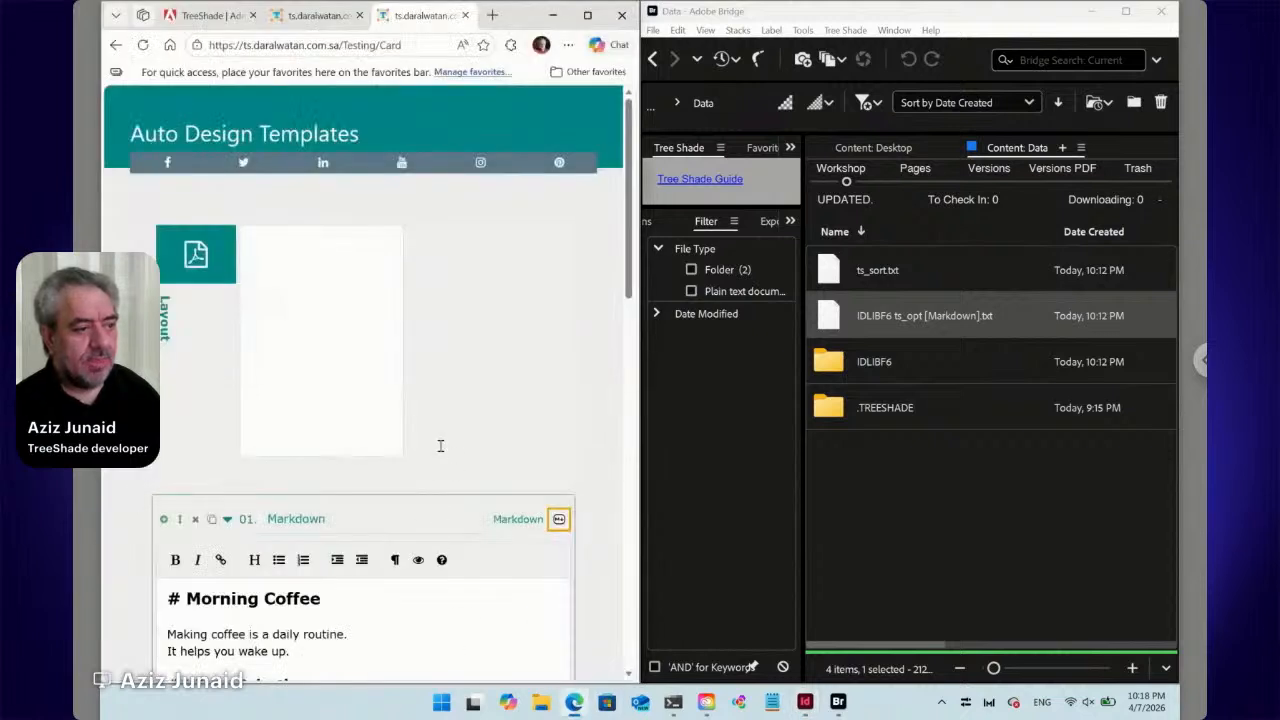
pyautogui.scroll(-3, 440, 445)
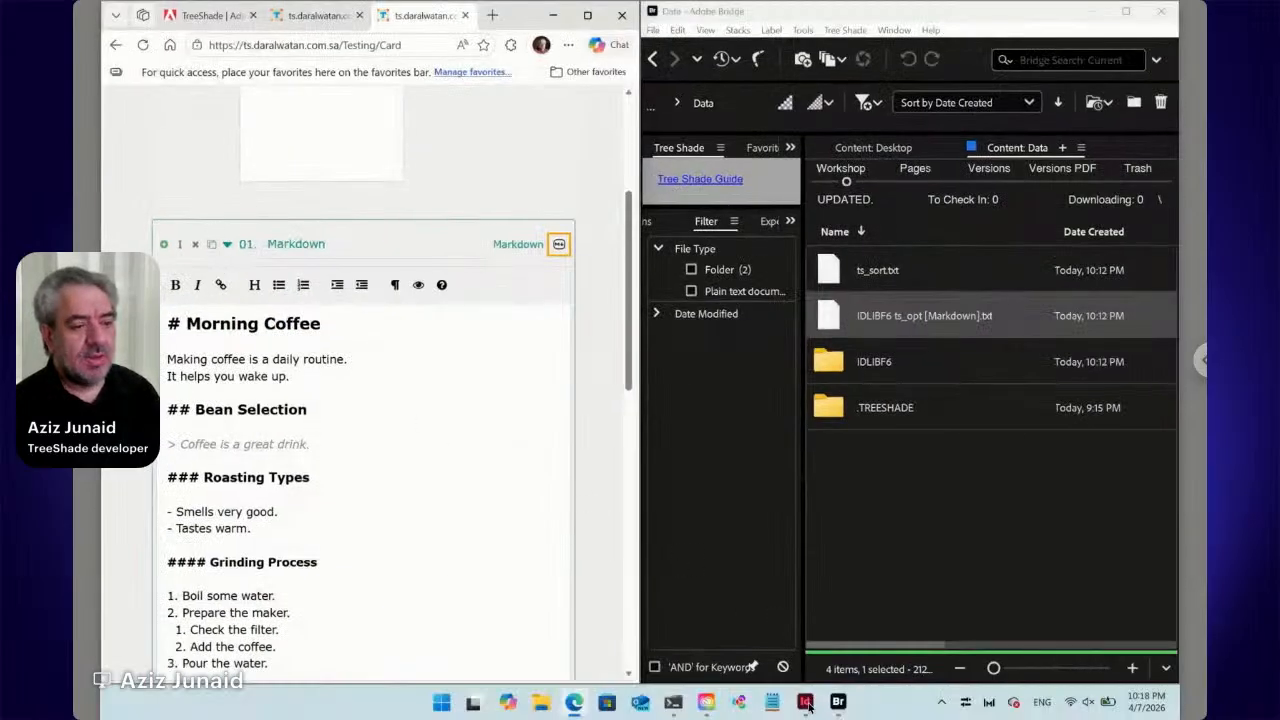
pyautogui.moveTo(807, 705)
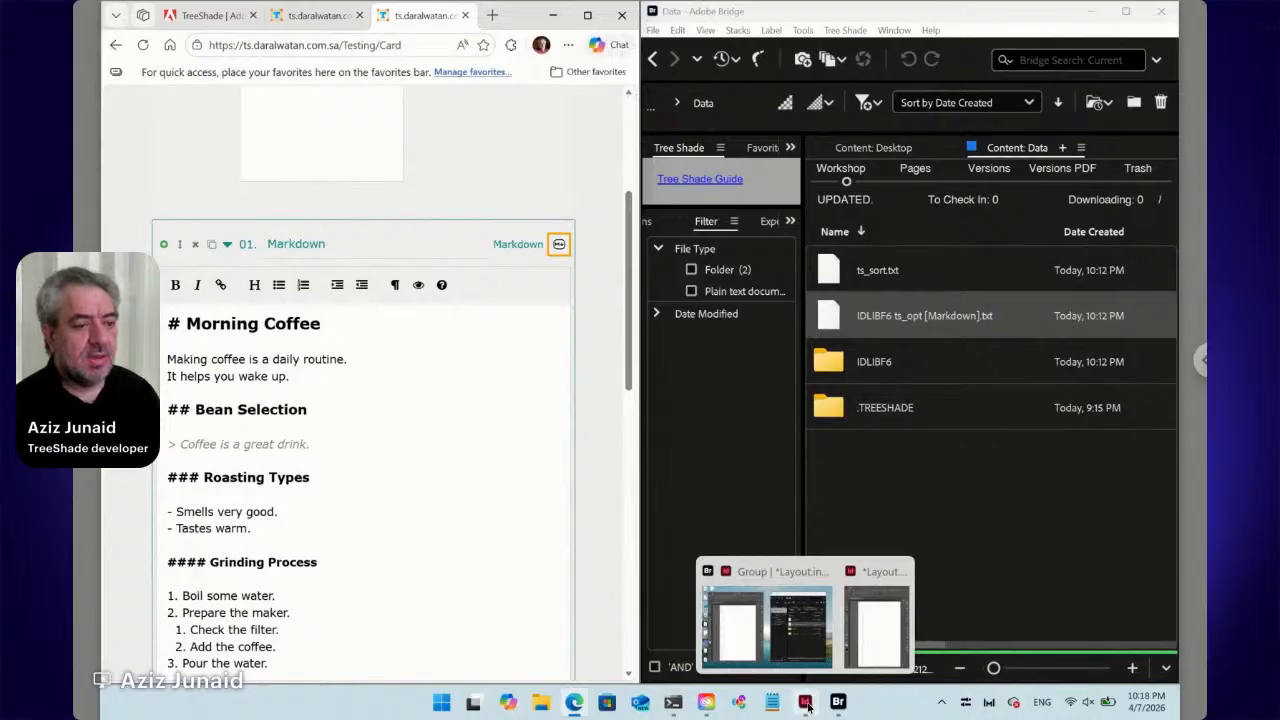
pyautogui.click(807, 705)
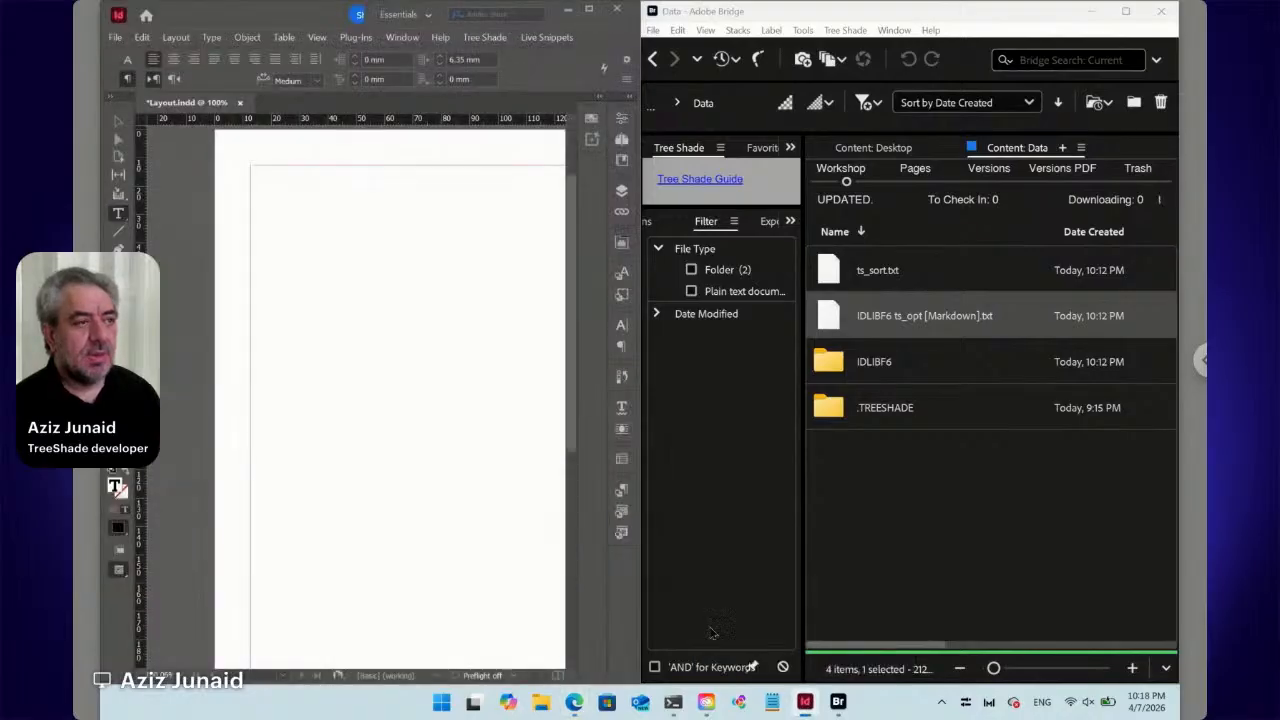
# - Place a live snippet in the empty text frame using the identifier ![//Testing/Card/Data/IDLIBF6]
pyautogui.click(555, 38)
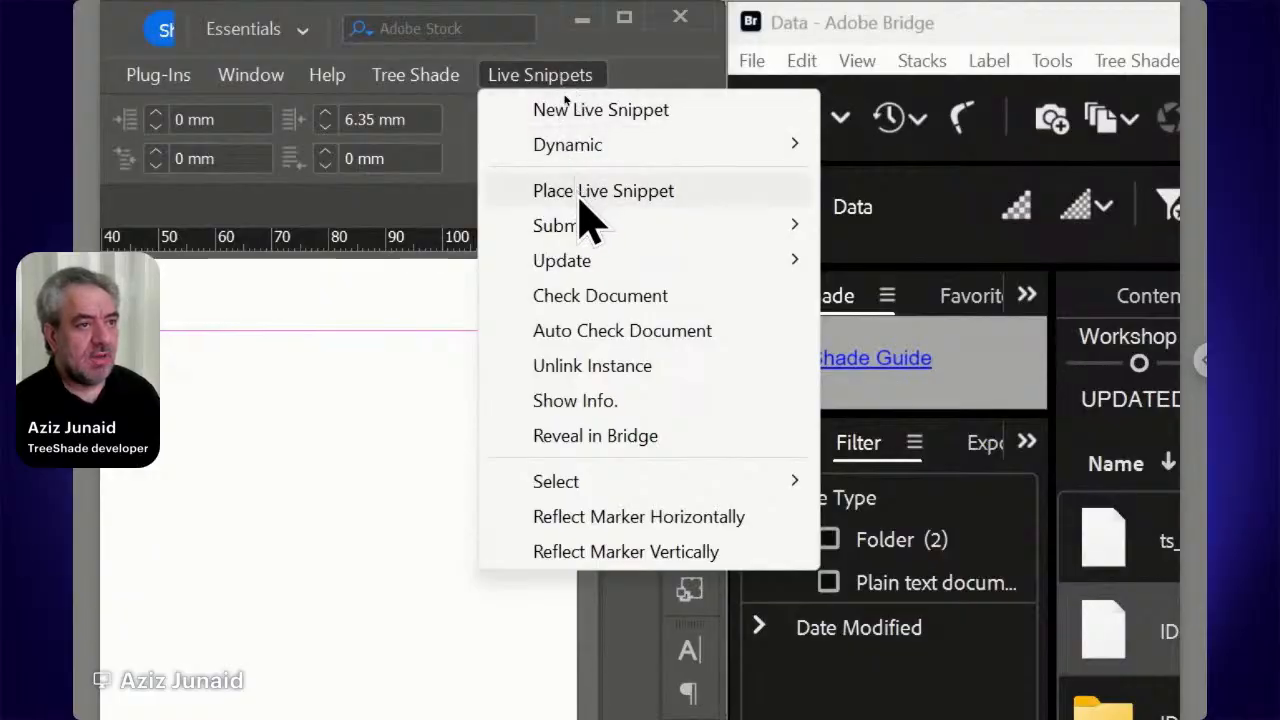
pyautogui.click(580, 195)
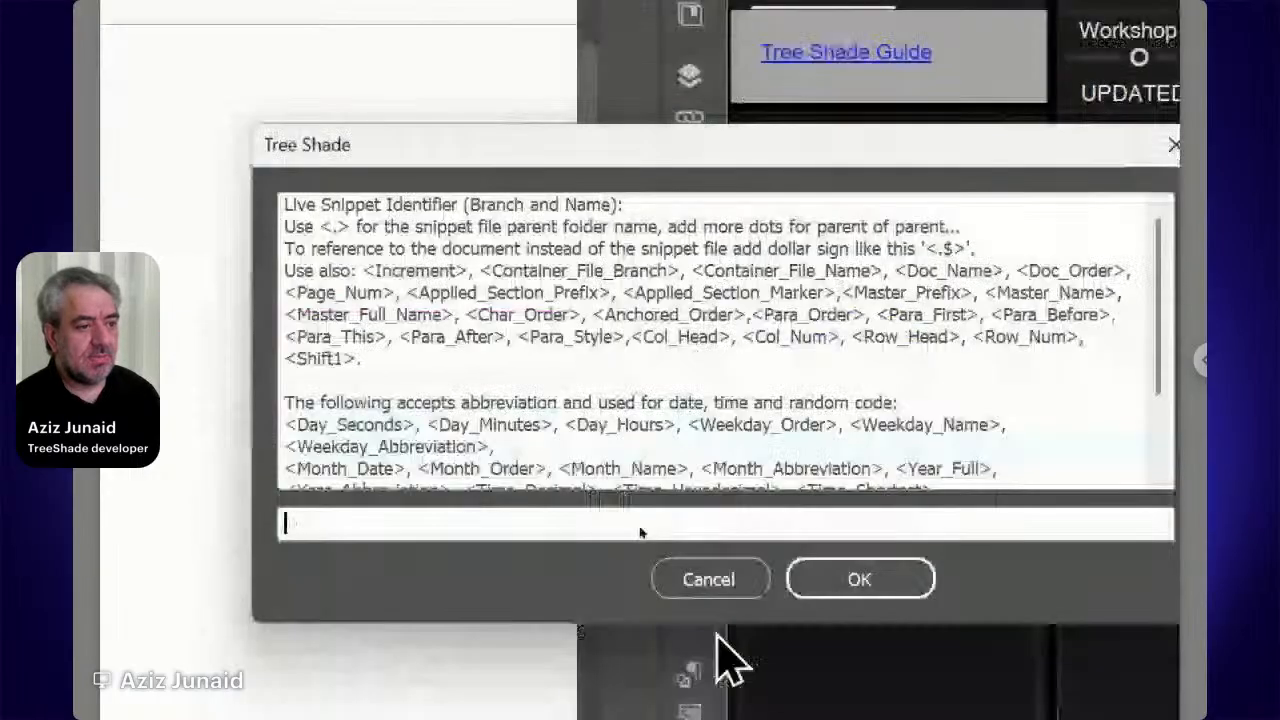
pyautogui.write('![//Testing/Card/Data/IDLIBF6]')
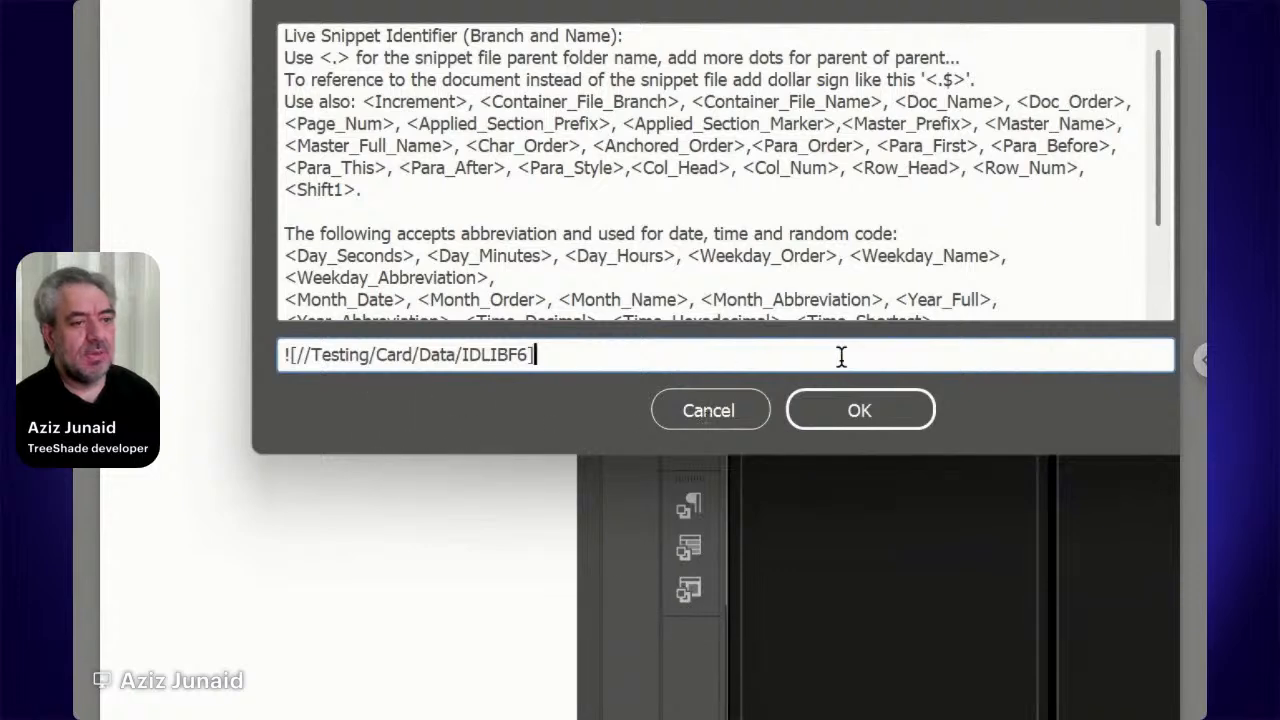
pyautogui.click(862, 412)
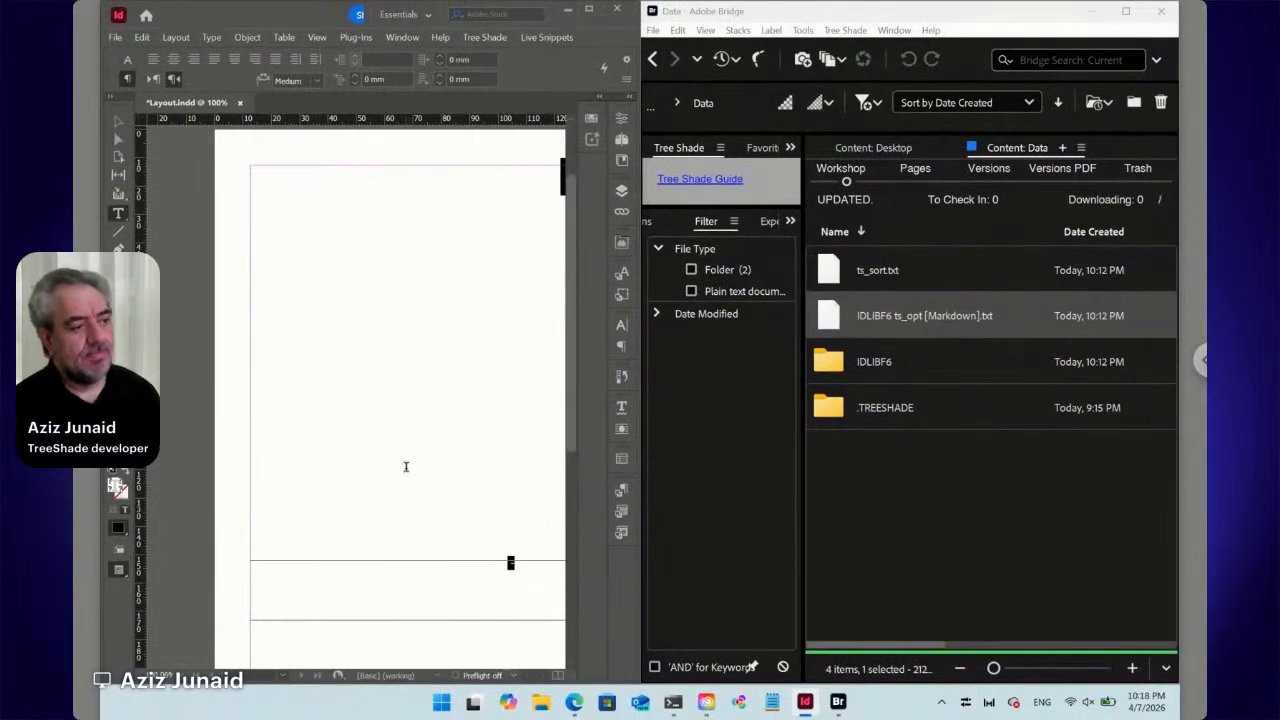
pyautogui.hotkey('ctrl', 'shift', 'a')
pyautogui.moveTo(434, 435); pyautogui.dragTo(214, 430)
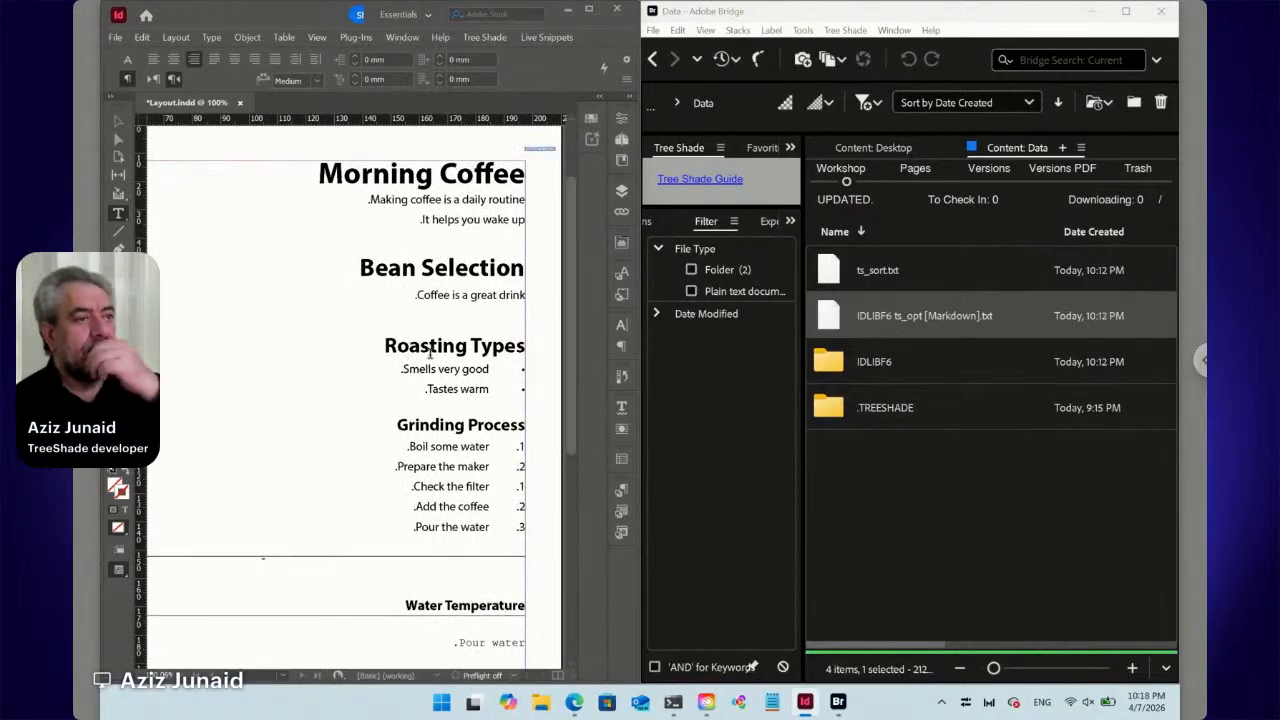
# - Edit the Basic paragraph style, setting its paragraph direction to Left-to-Right, and fit the whole page in view
pyautogui.click(622, 492)
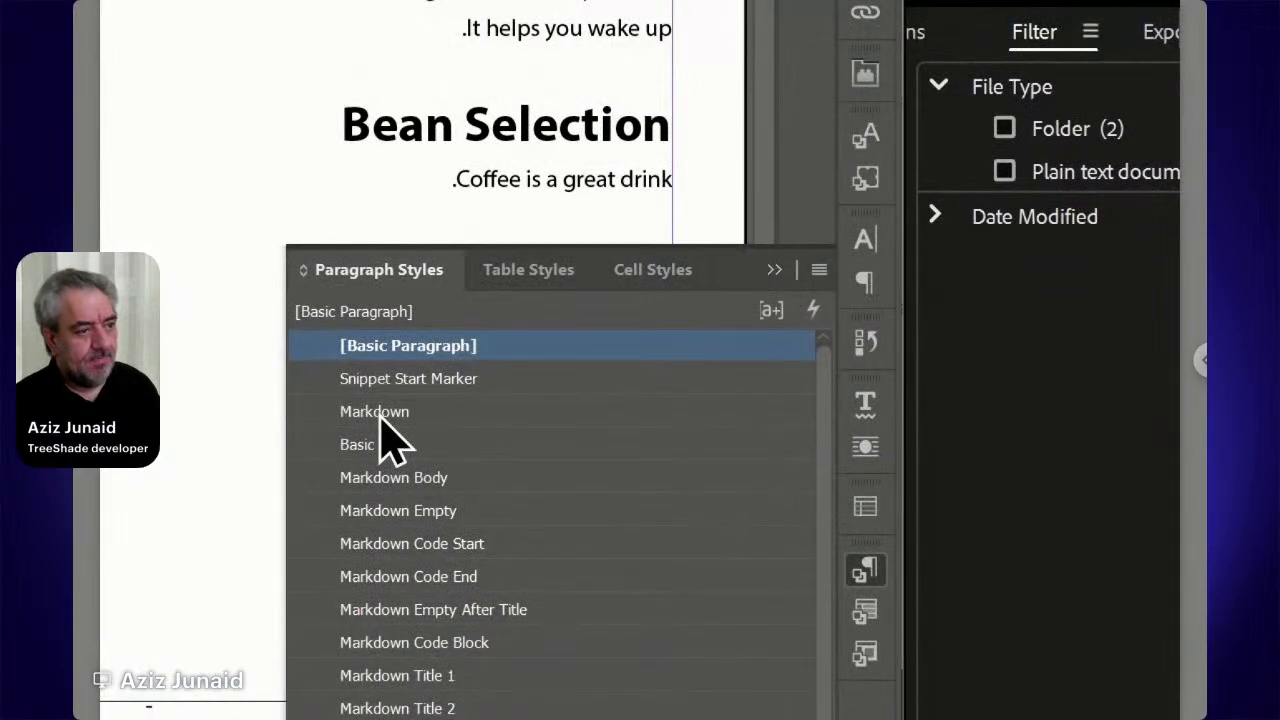
pyautogui.rightClick(381, 418)
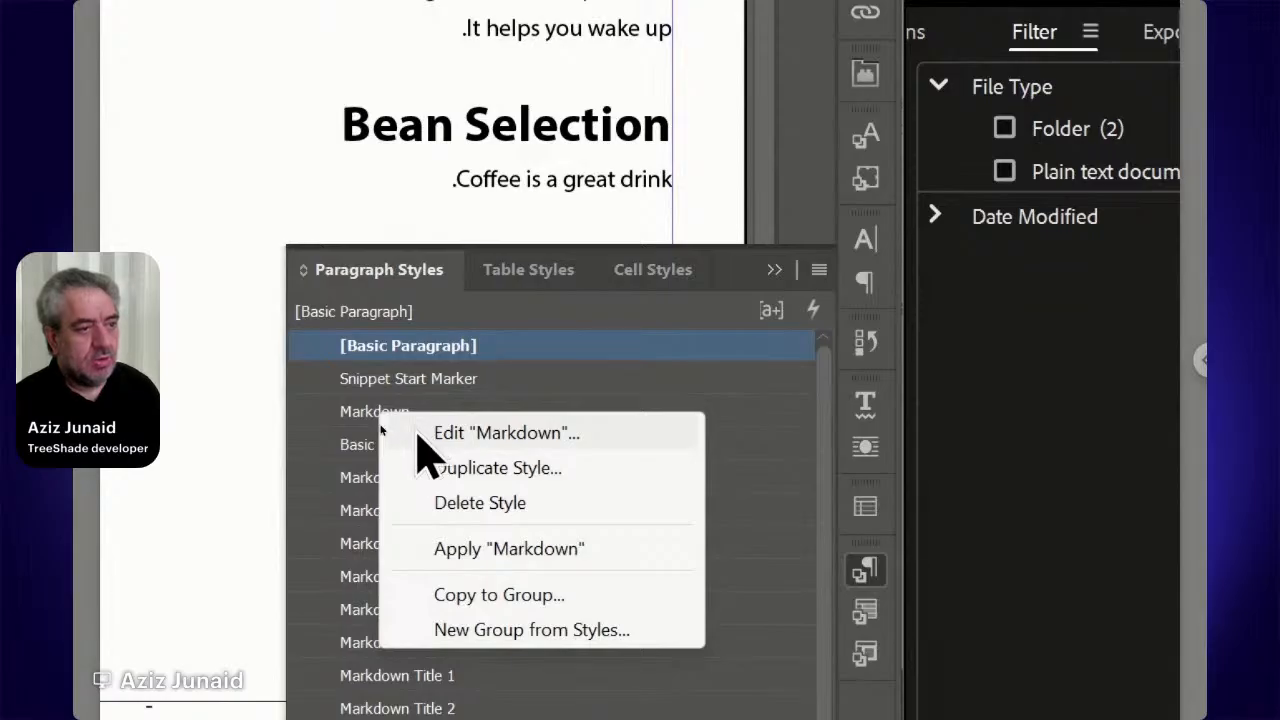
pyautogui.click(369, 447)
pyautogui.rightClick(369, 446)
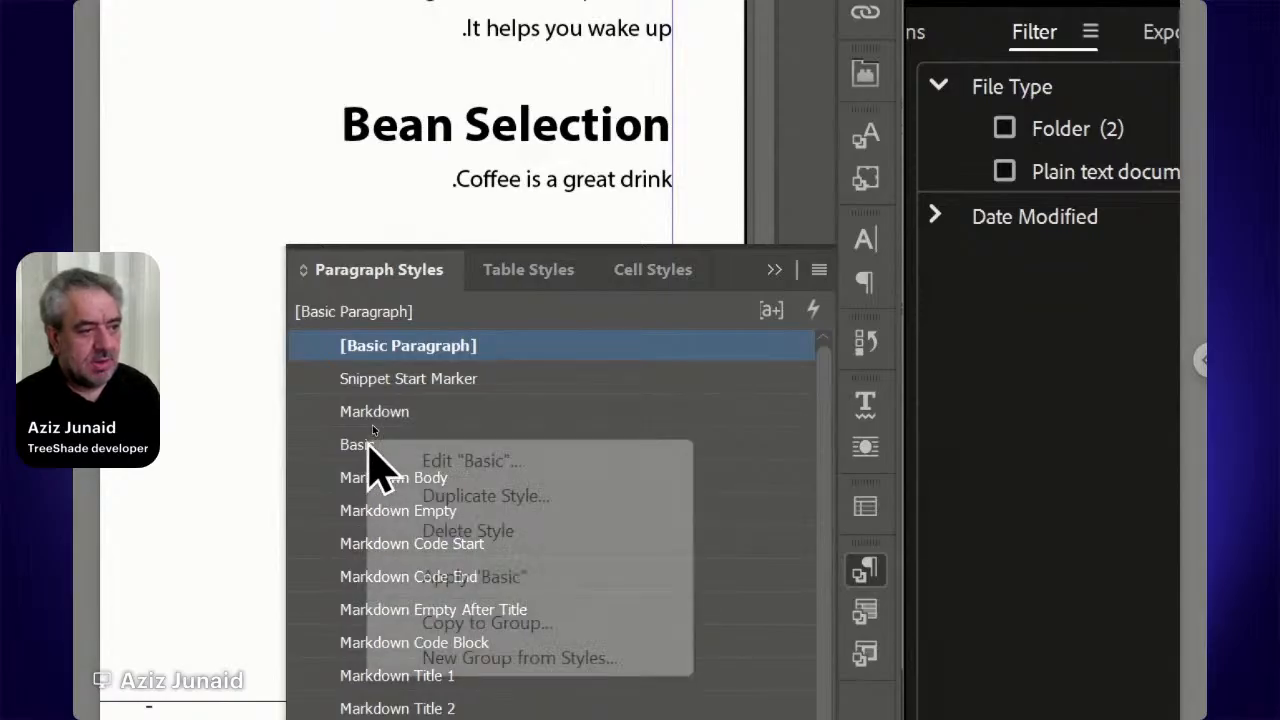
pyautogui.click(400, 461)
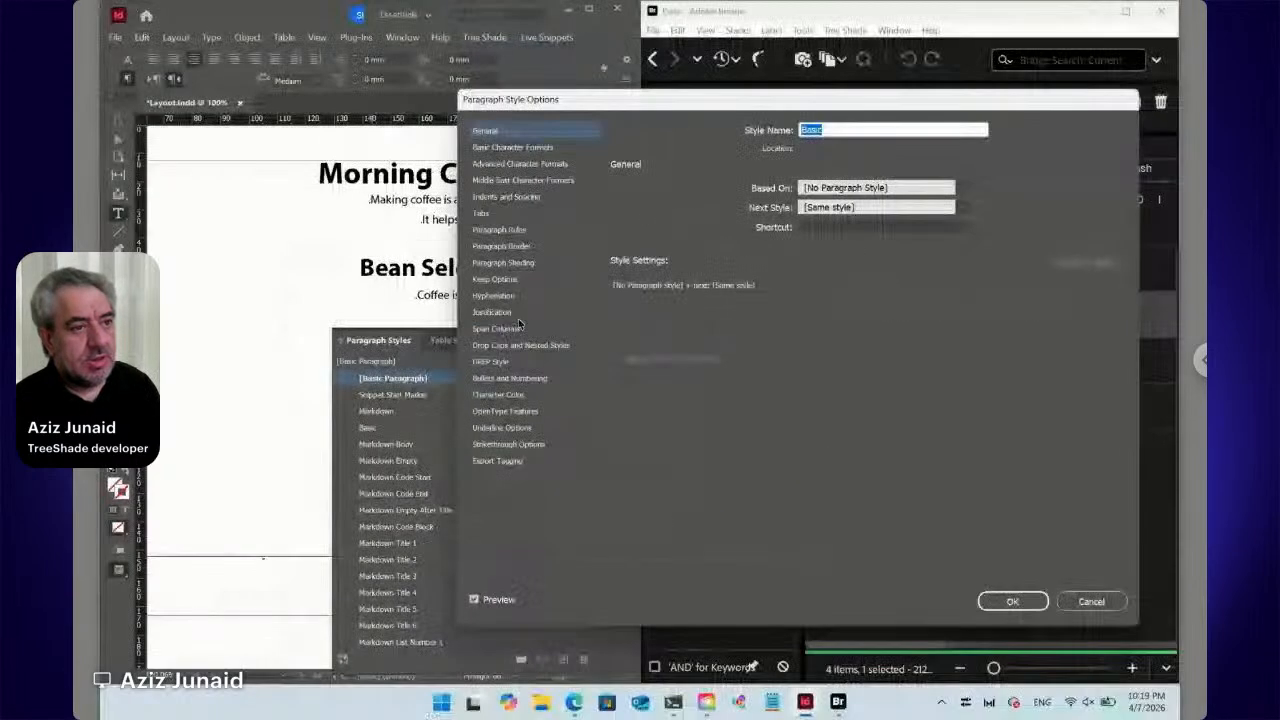
pyautogui.click(534, 202)
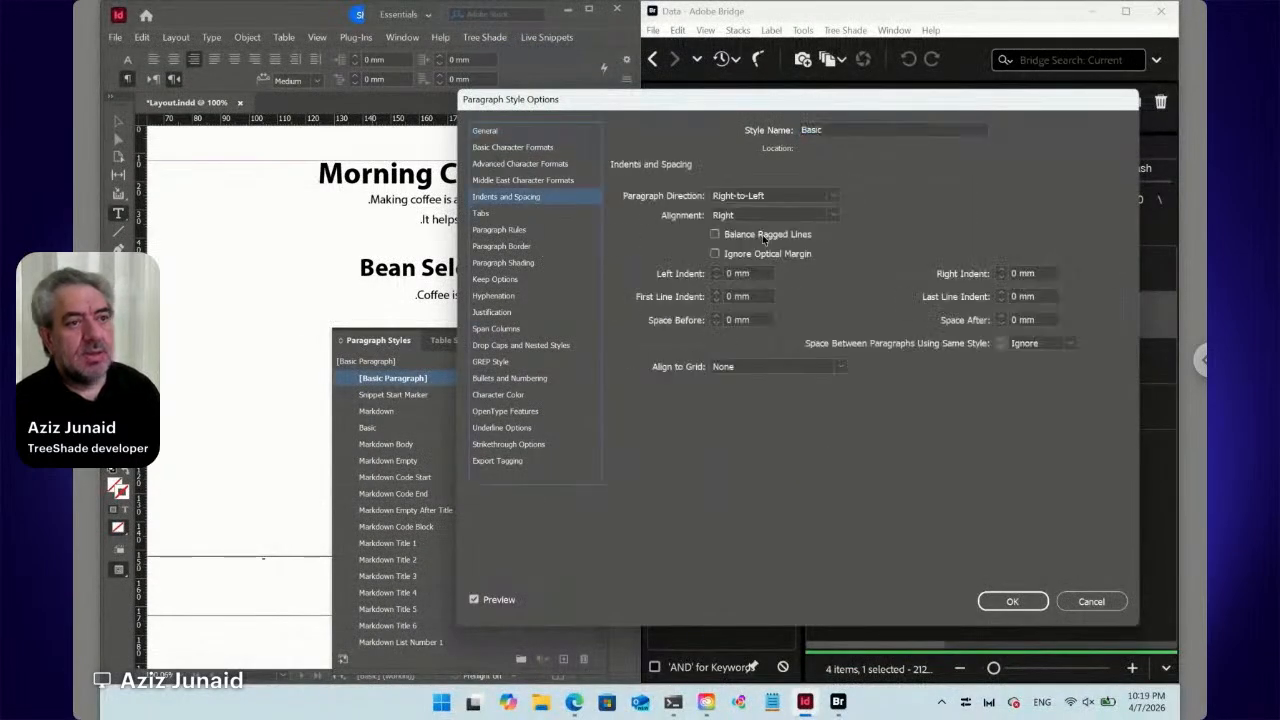
pyautogui.click(754, 197)
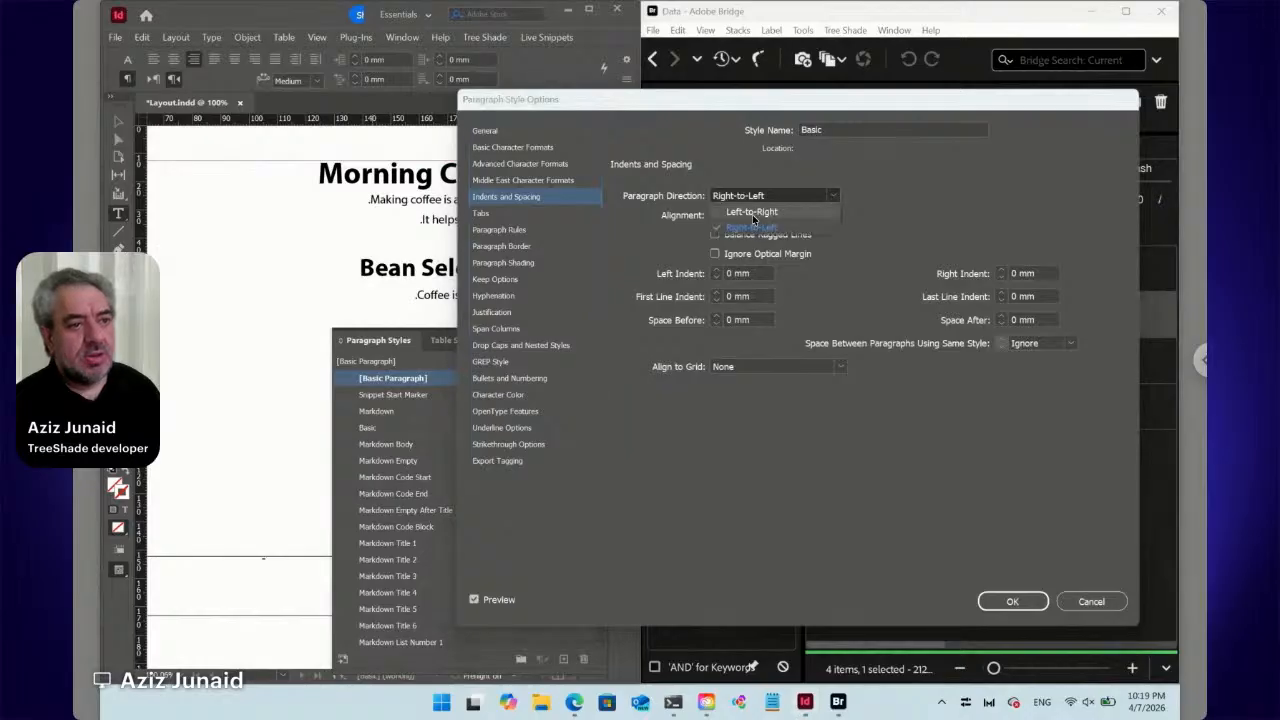
pyautogui.click(752, 213)
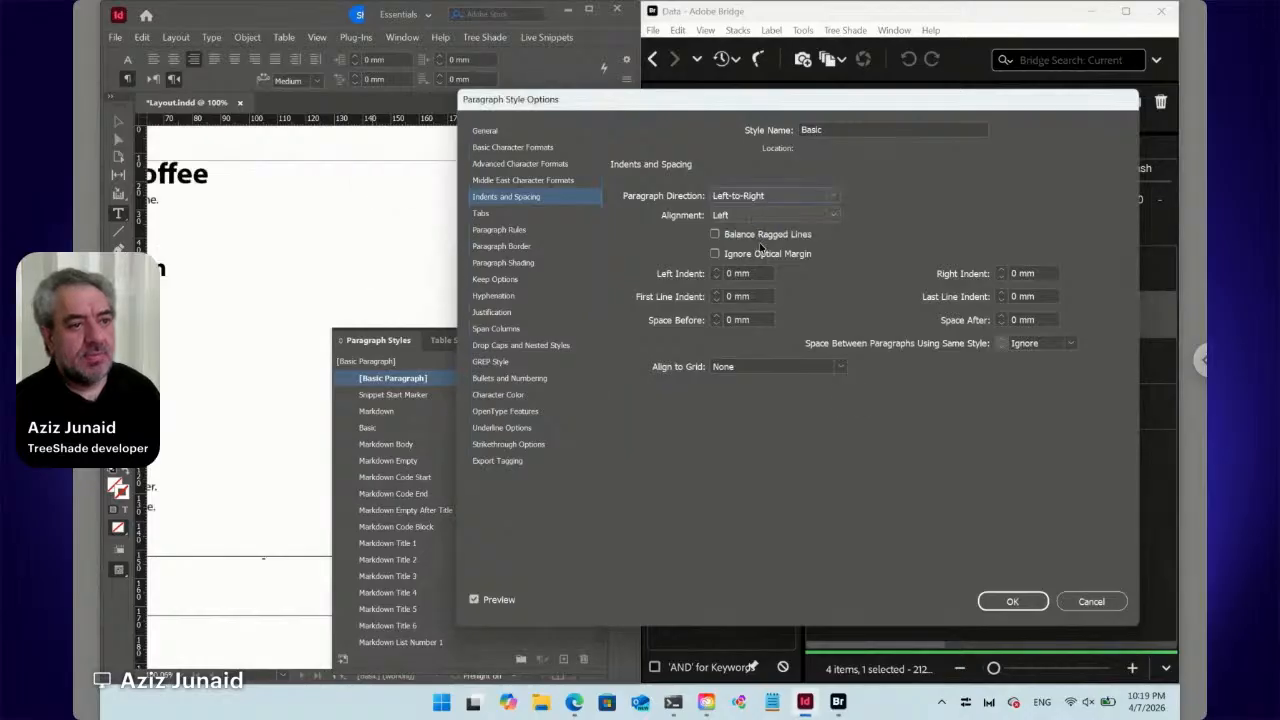
pyautogui.click(1008, 602)
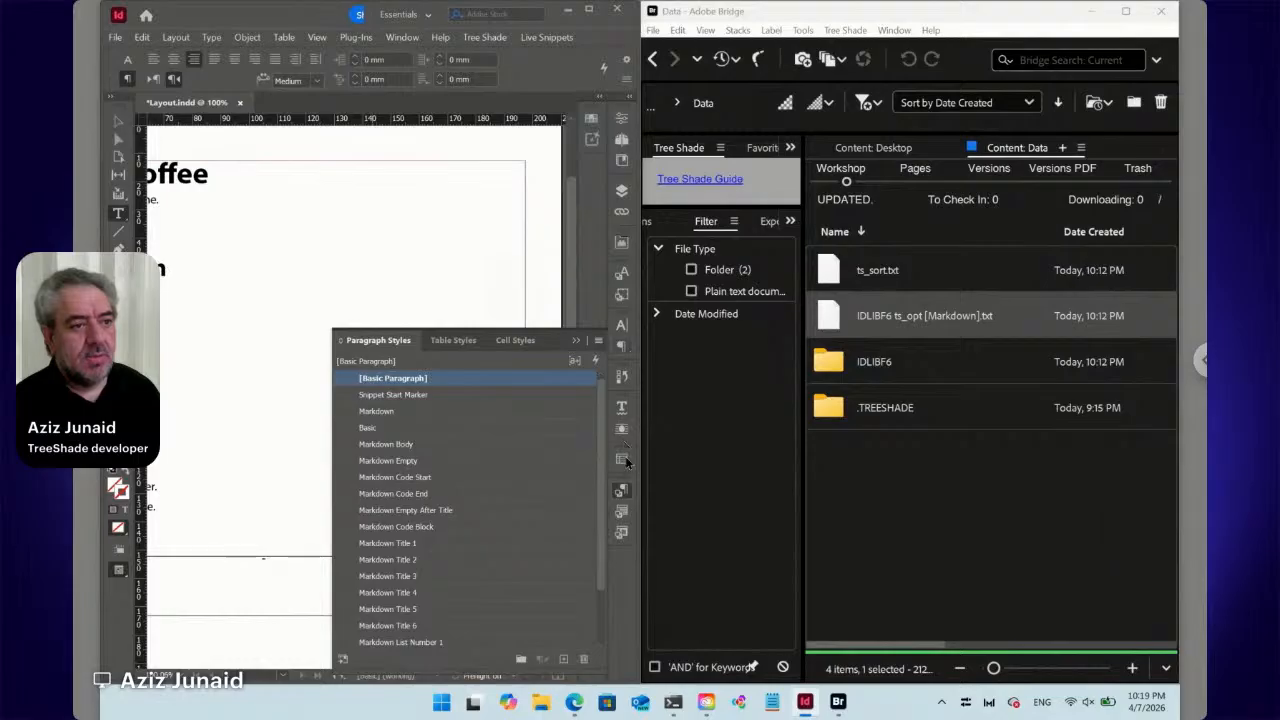
pyautogui.click(622, 494)
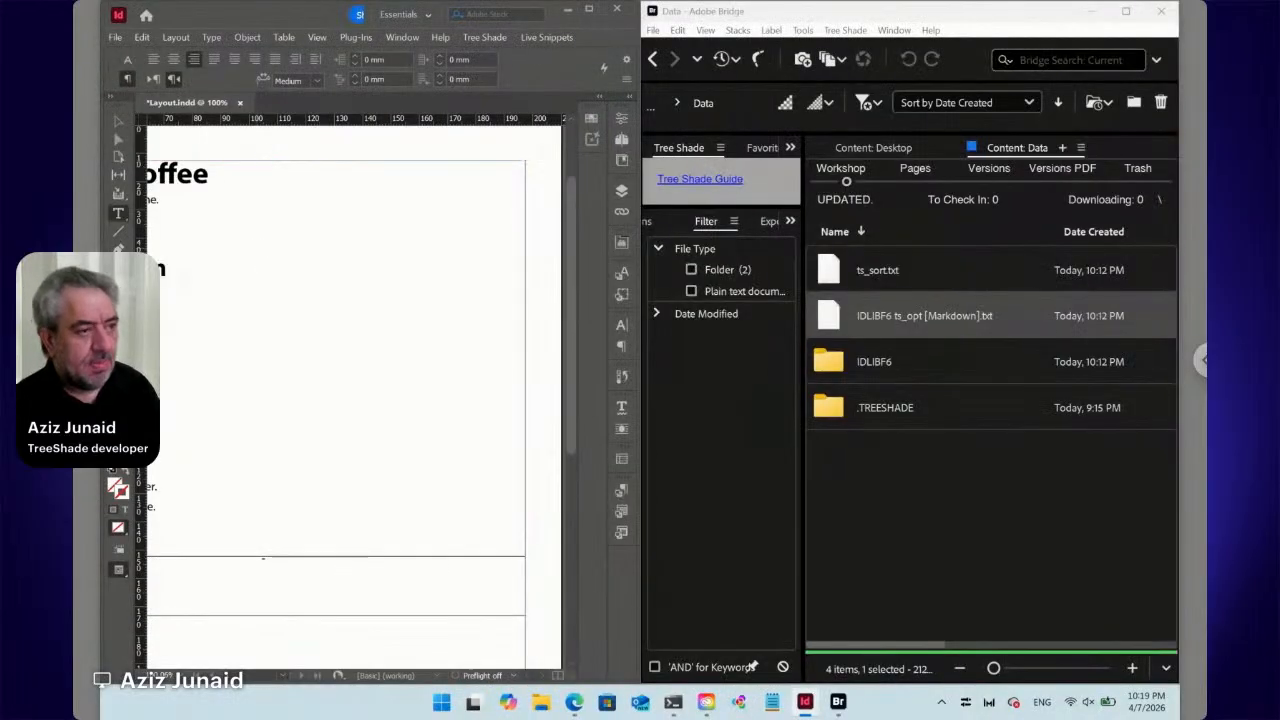
pyautogui.hotkey('ctrl', '0')
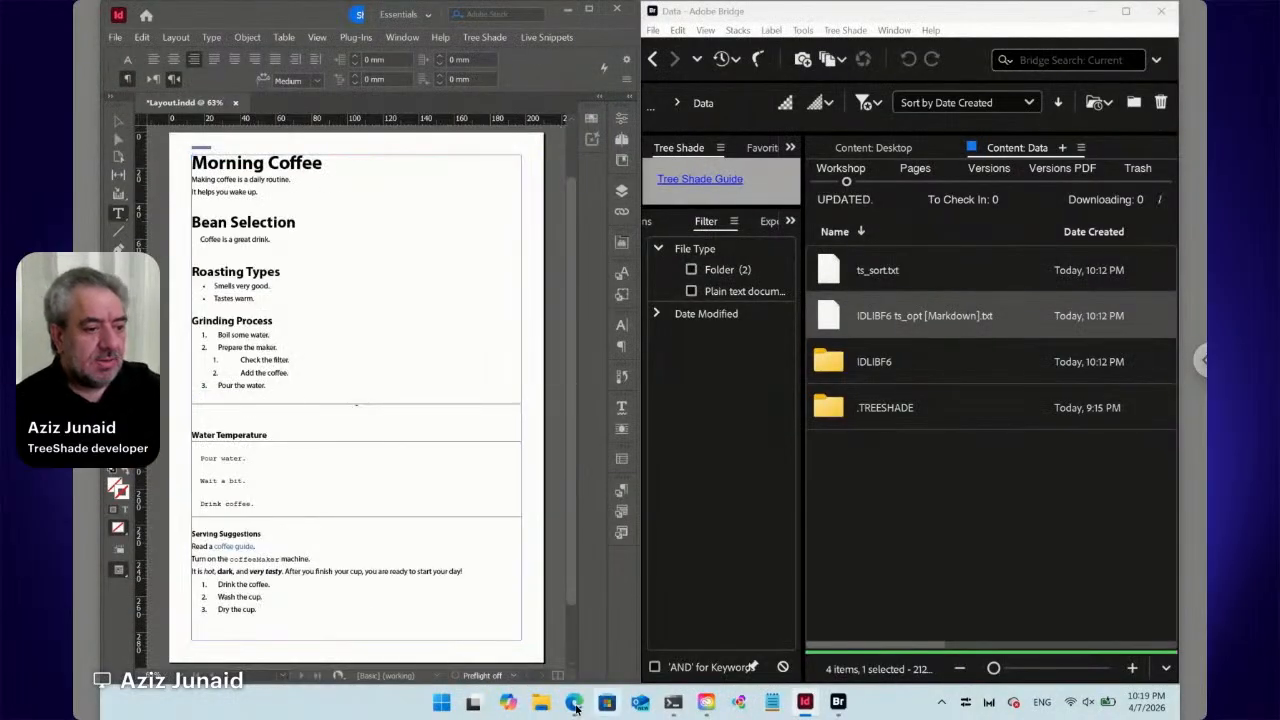
# - Switch to Bridge by way of the online form and check the Tree Shade info of IDLIBF6 ts_opt [Markdown].txt for its snippet identifier
pyautogui.click(574, 702)
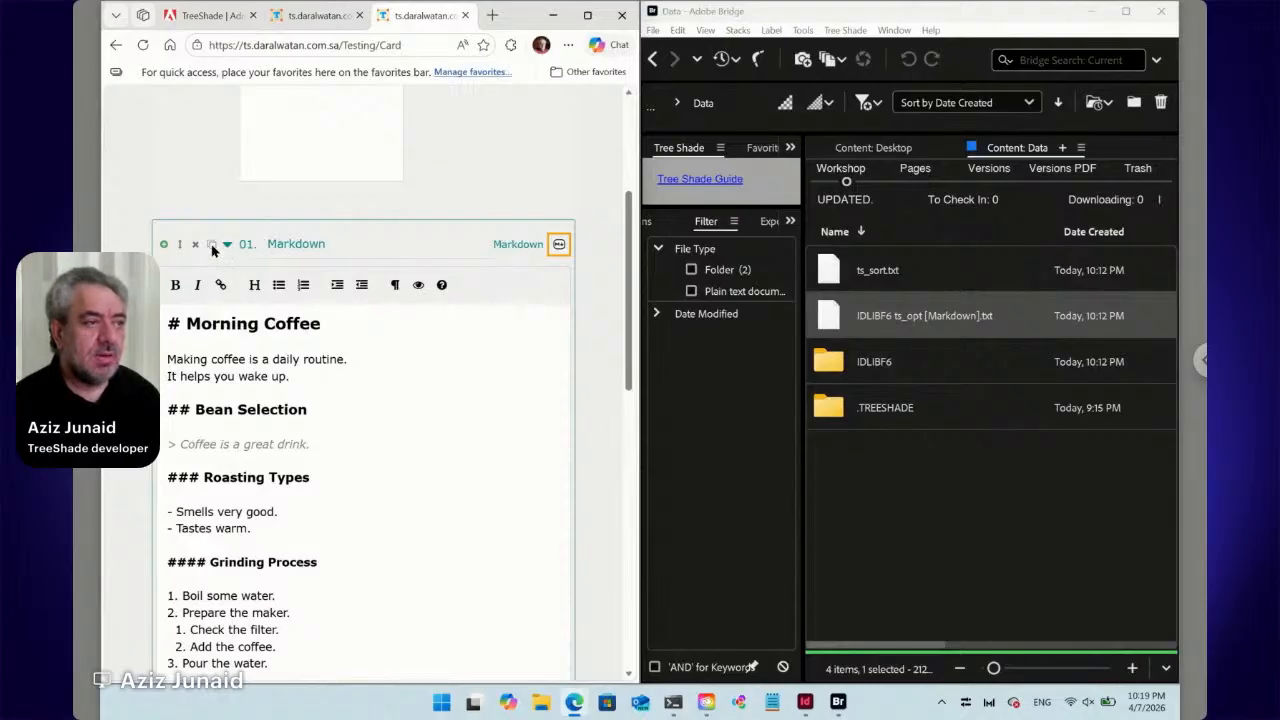
pyautogui.click(898, 484)
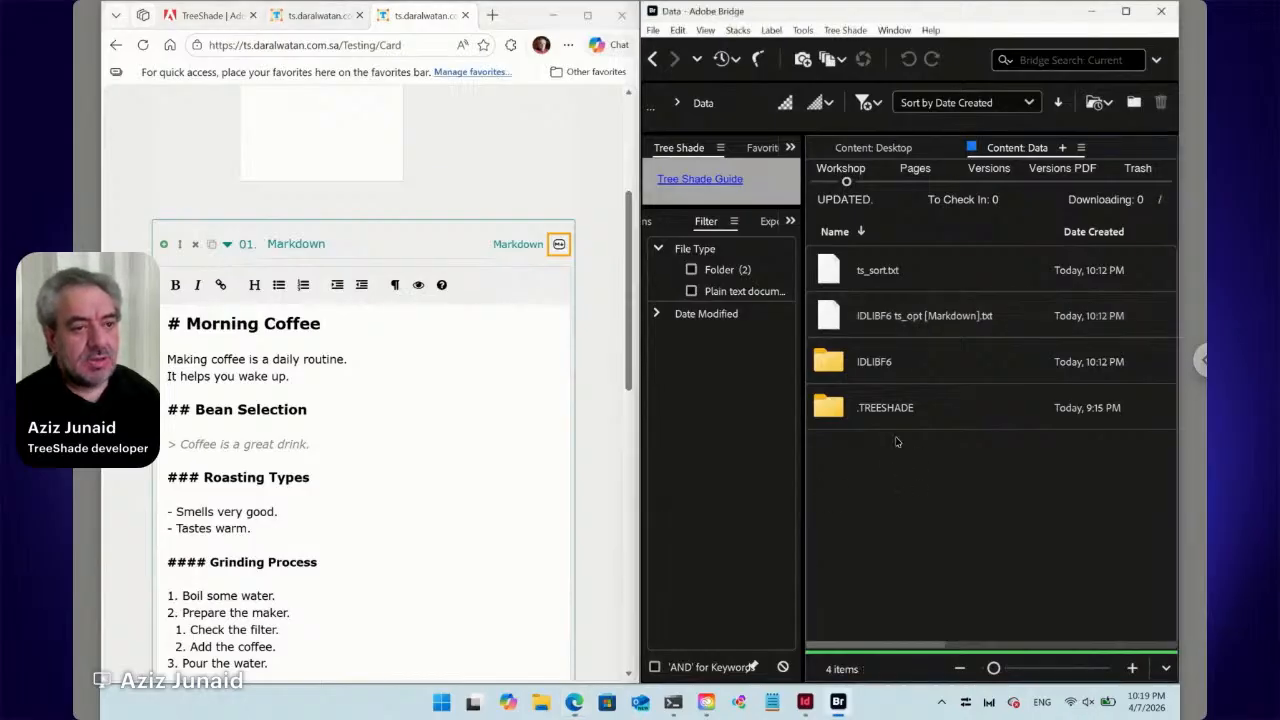
pyautogui.click(898, 318)
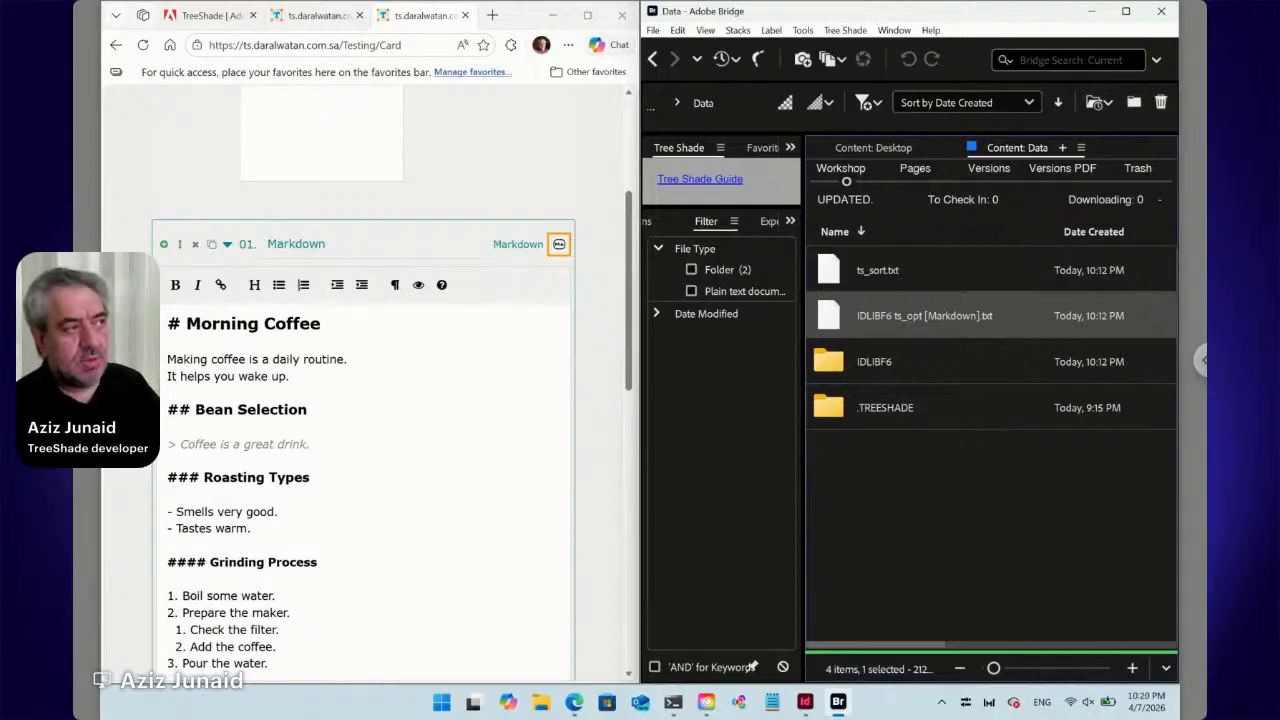
pyautogui.click(846, 31)
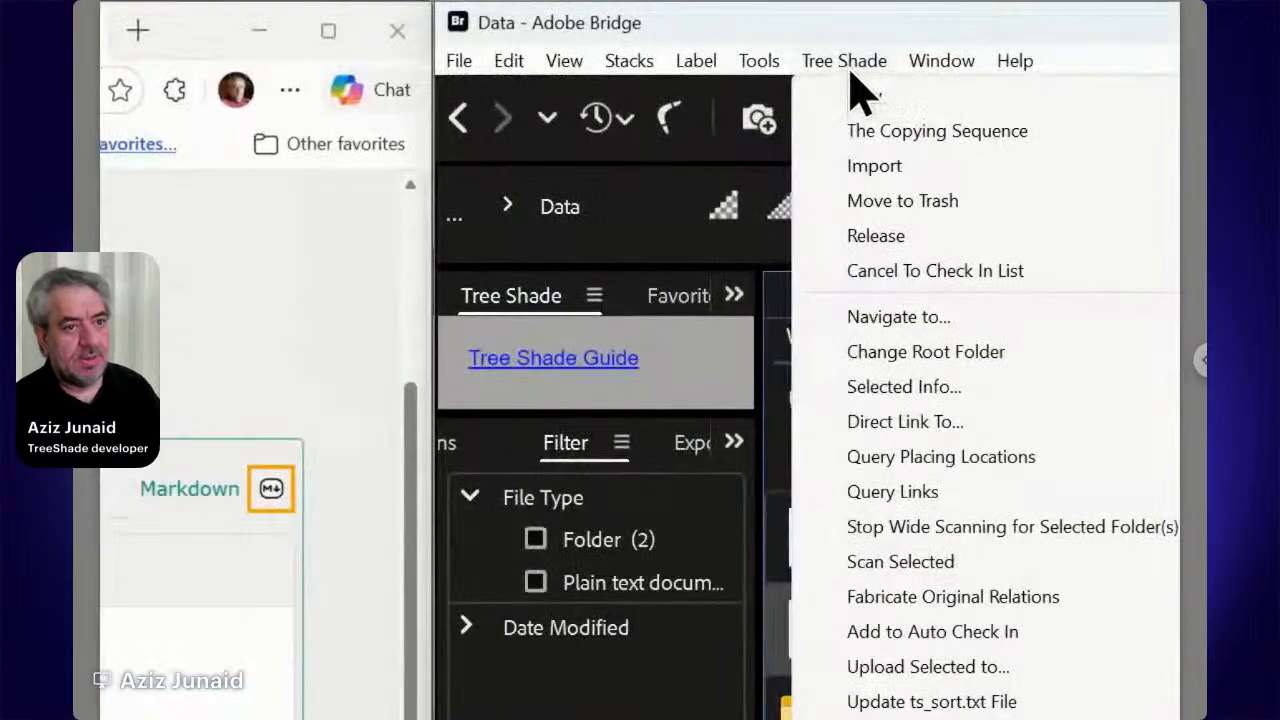
pyautogui.click(887, 396)
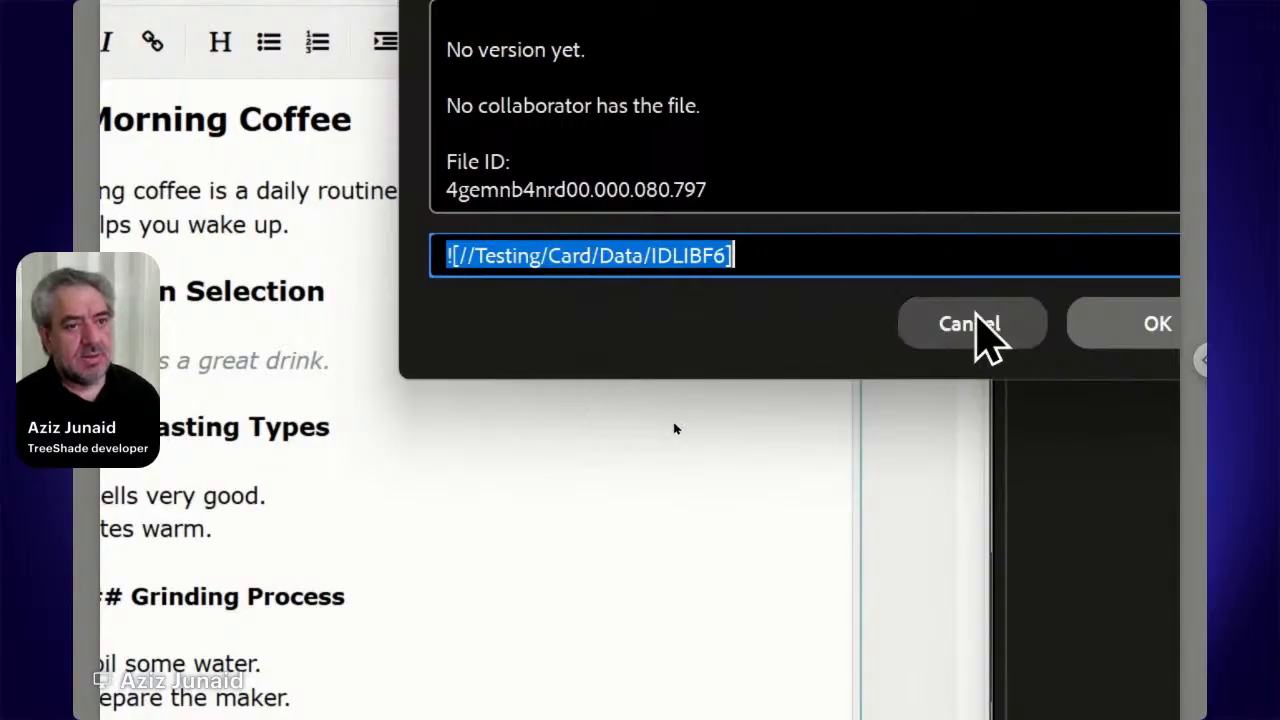
pyautogui.click(1046, 323)
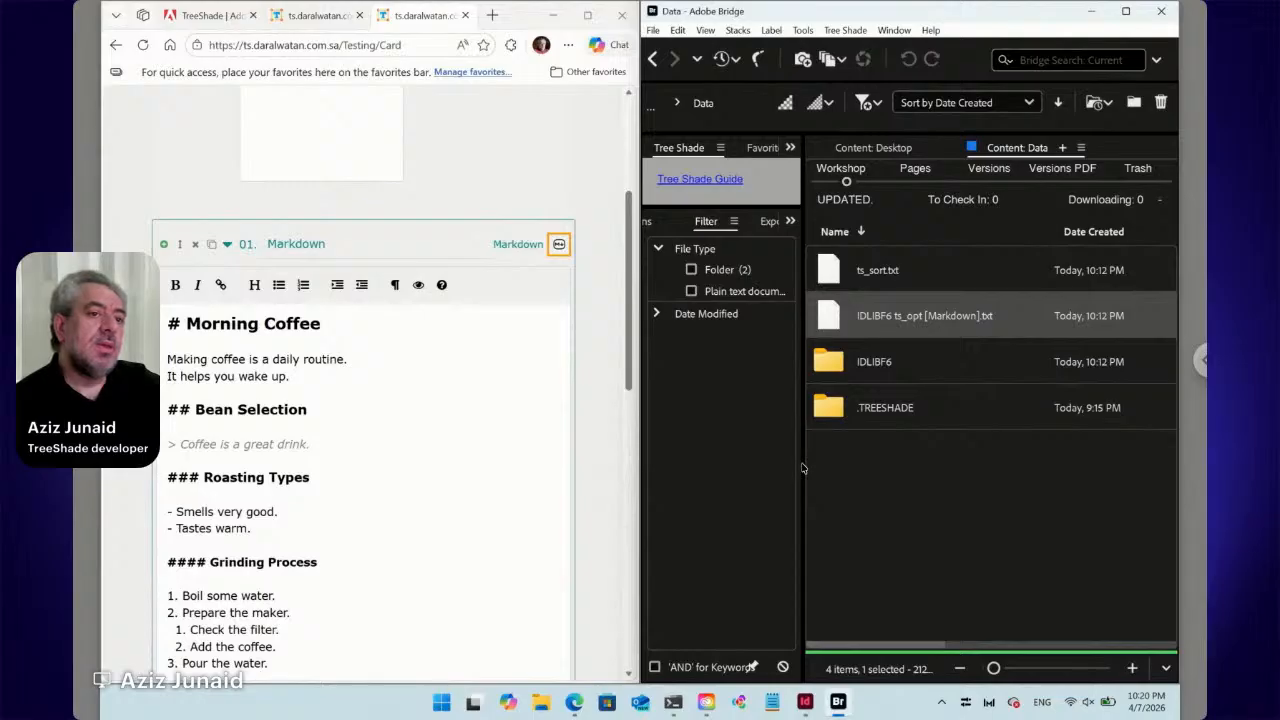
# - Return to InDesign, try the Place Live Snippet command, and put the text cursor just below the Bean Selection quote
pyautogui.click(806, 704)
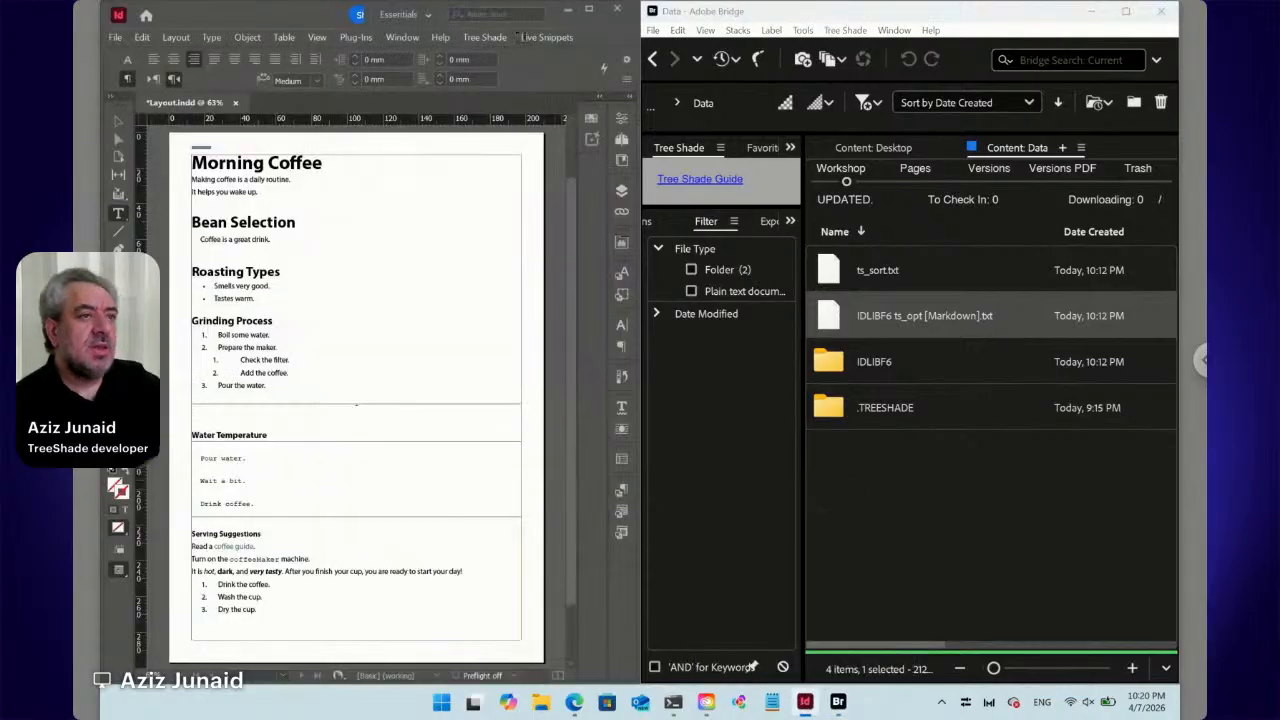
pyautogui.click(547, 38)
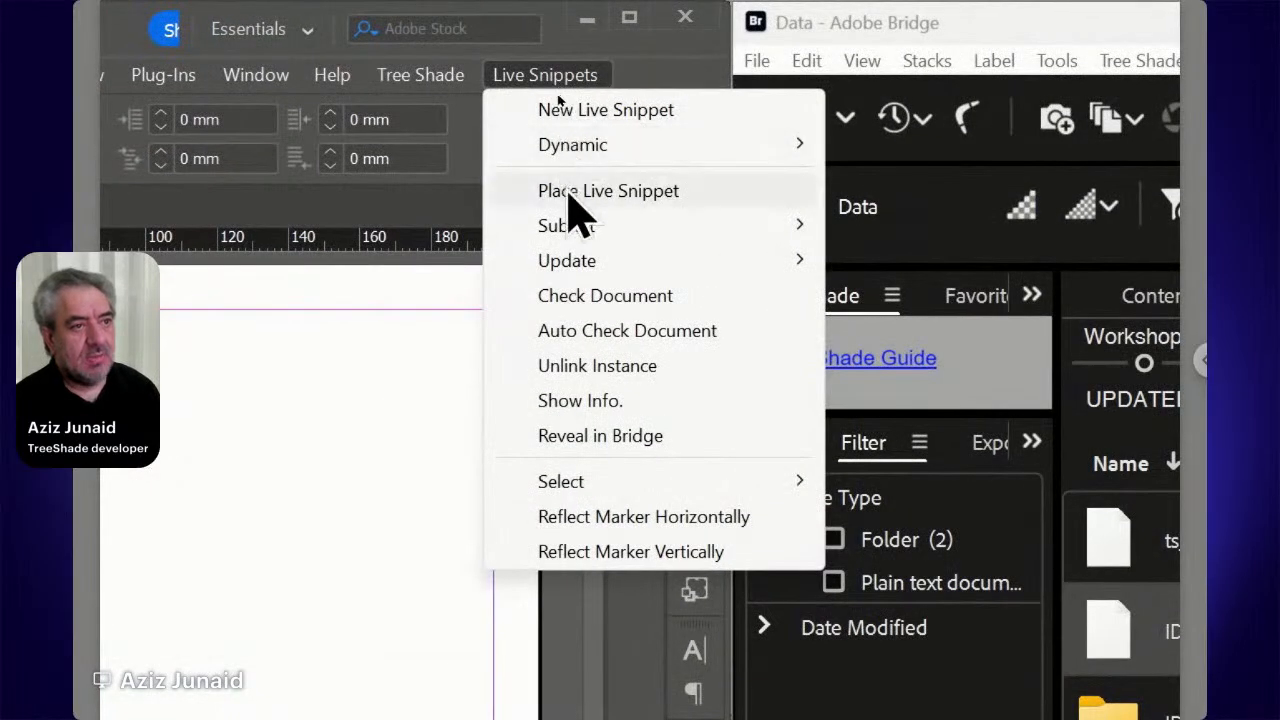
pyautogui.click(586, 192)
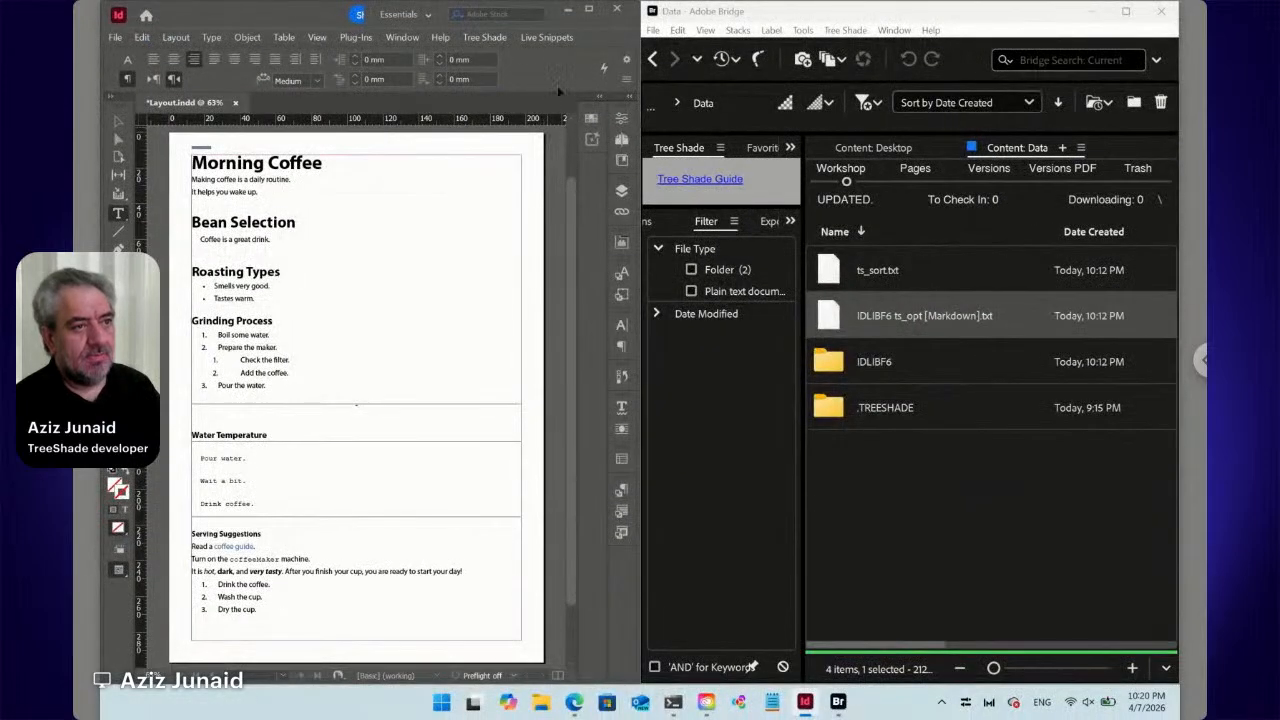
pyautogui.click(547, 37)
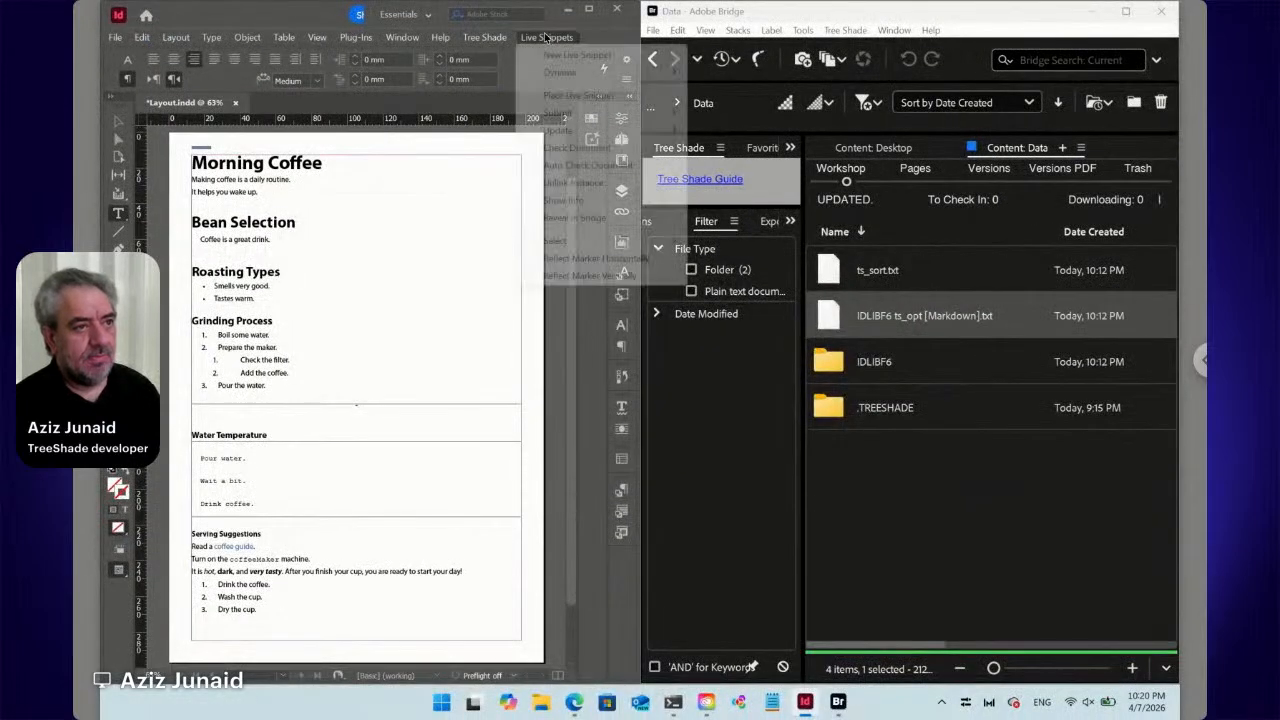
pyautogui.click(565, 95)
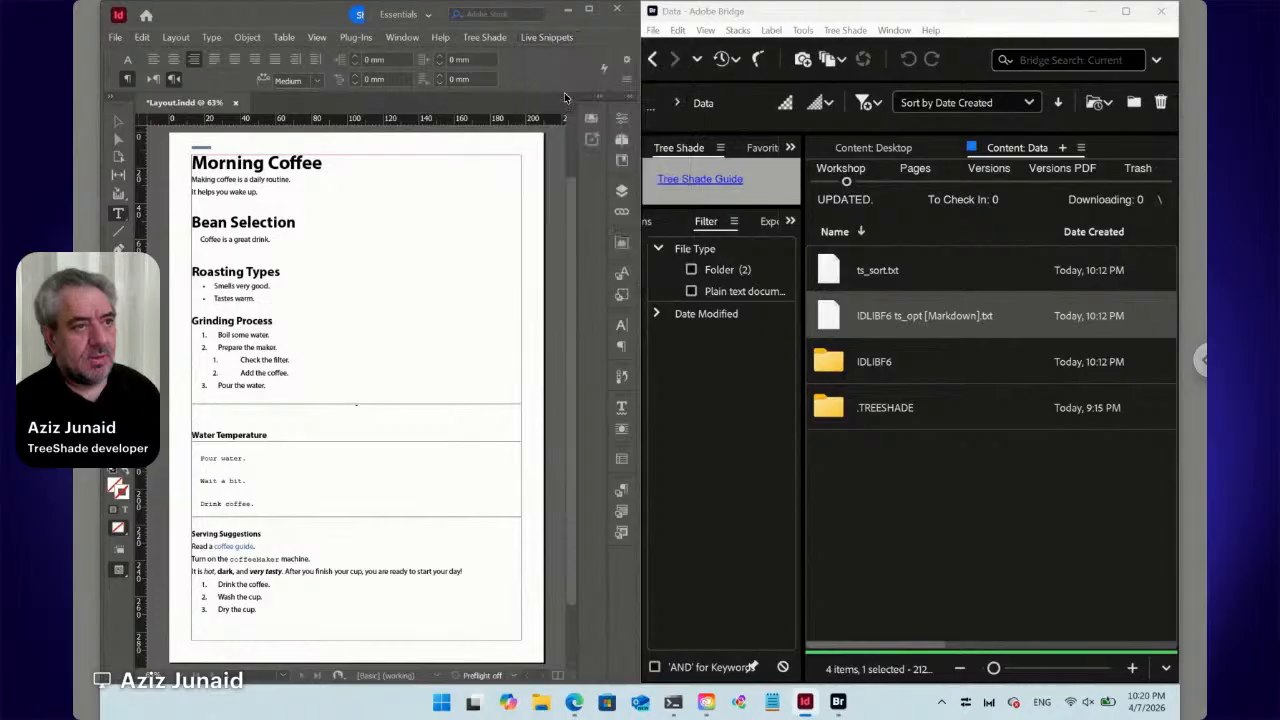
pyautogui.click(290, 258)
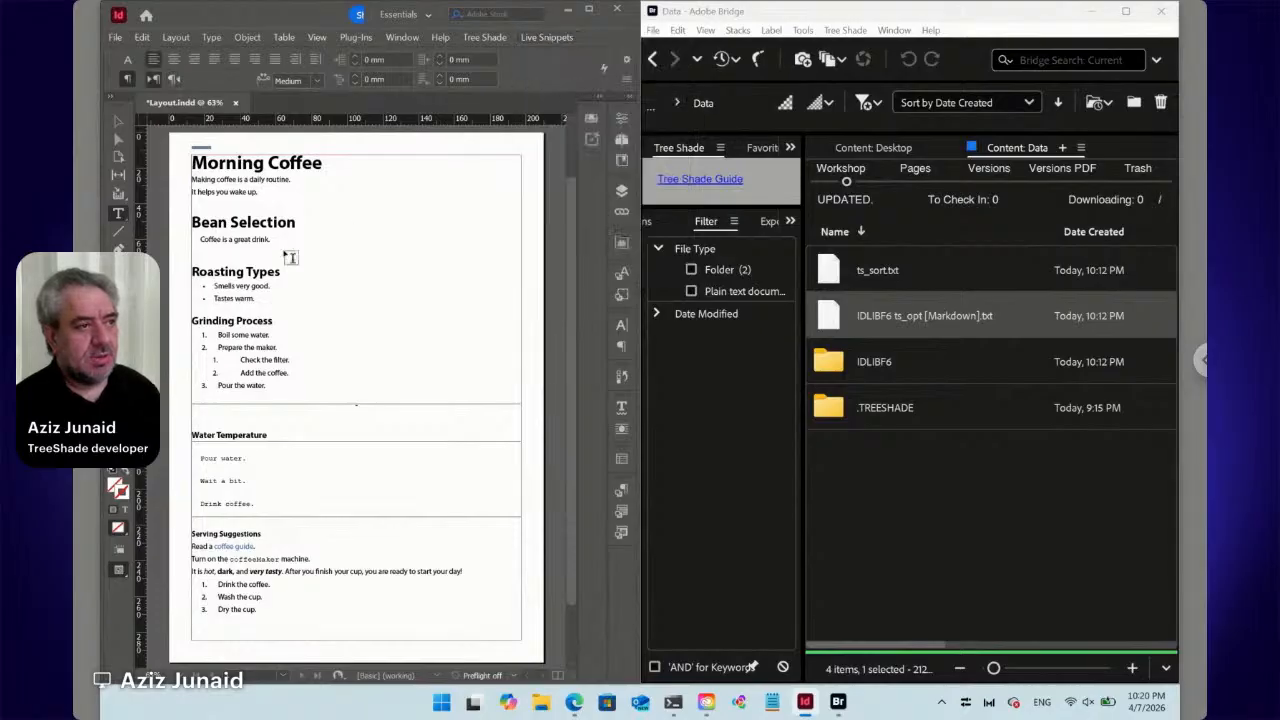
# - Delete all the text in the page's frame, including its hidden conditional text, and keep the text cursor in the frame
pyautogui.hotkey('ctrl', 'a')
pyautogui.press('Delete')
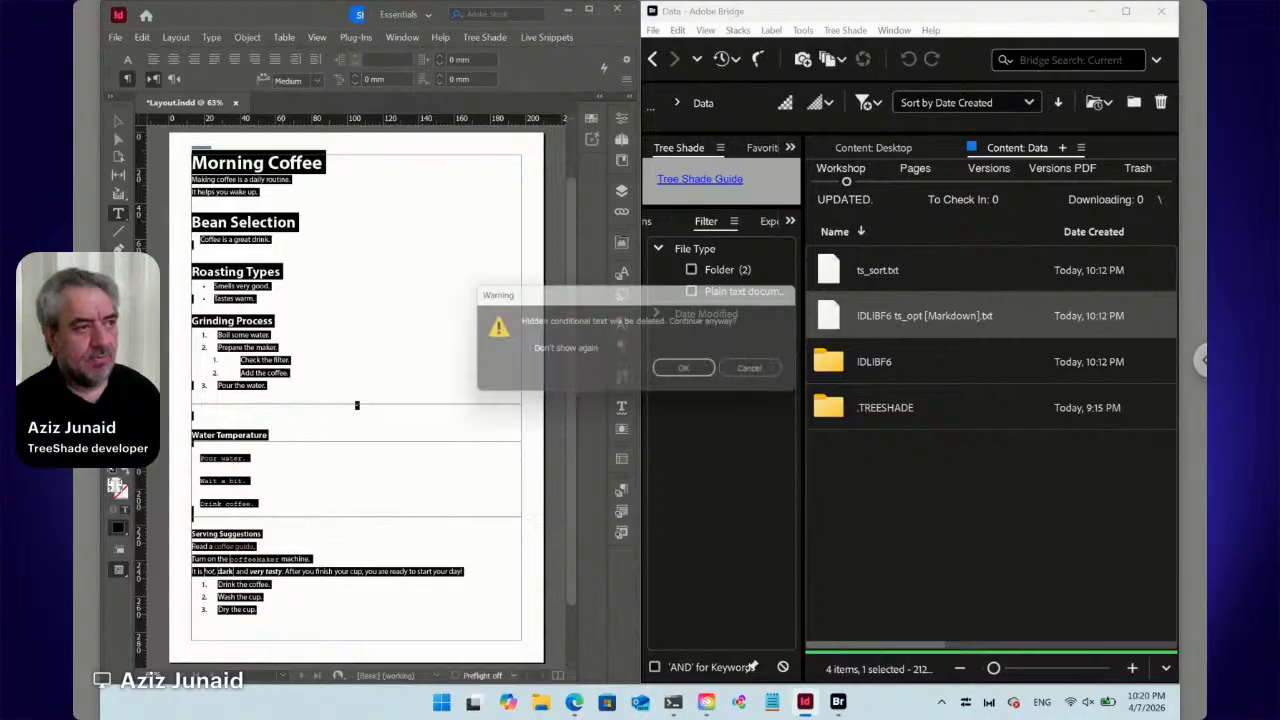
pyautogui.click(689, 372)
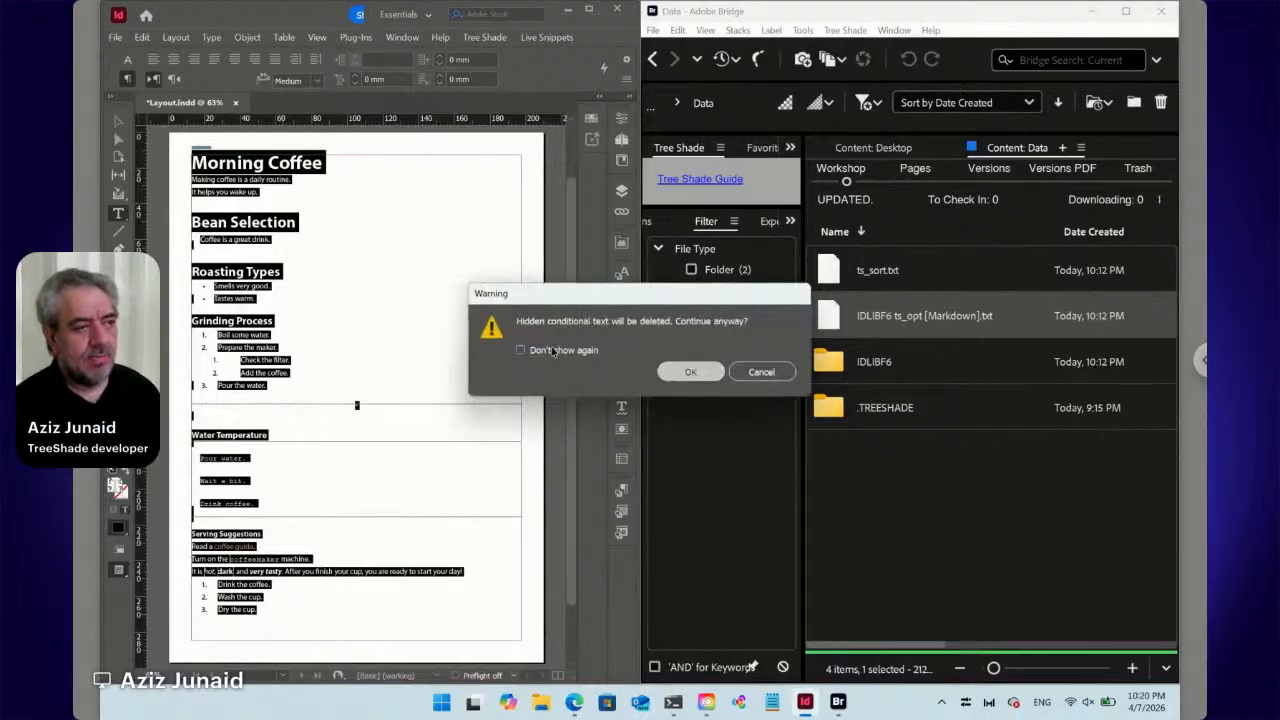
pyautogui.click(415, 206)
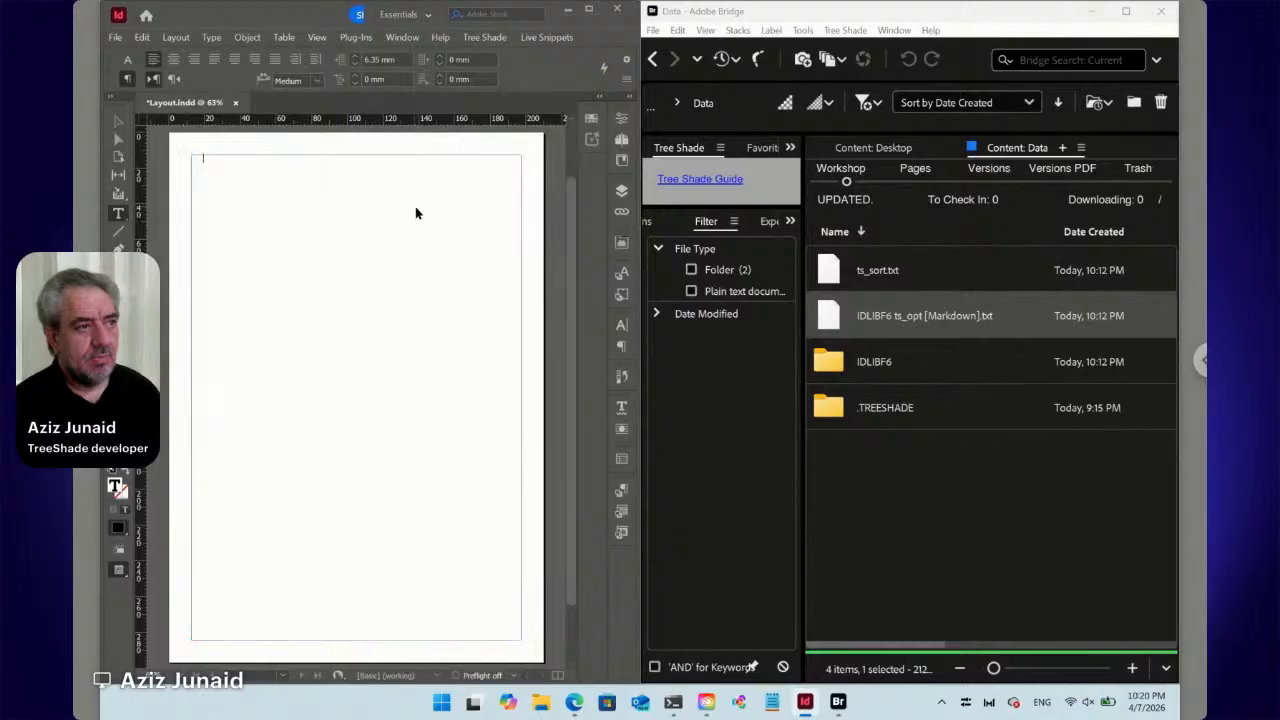
pyautogui.click(547, 38)
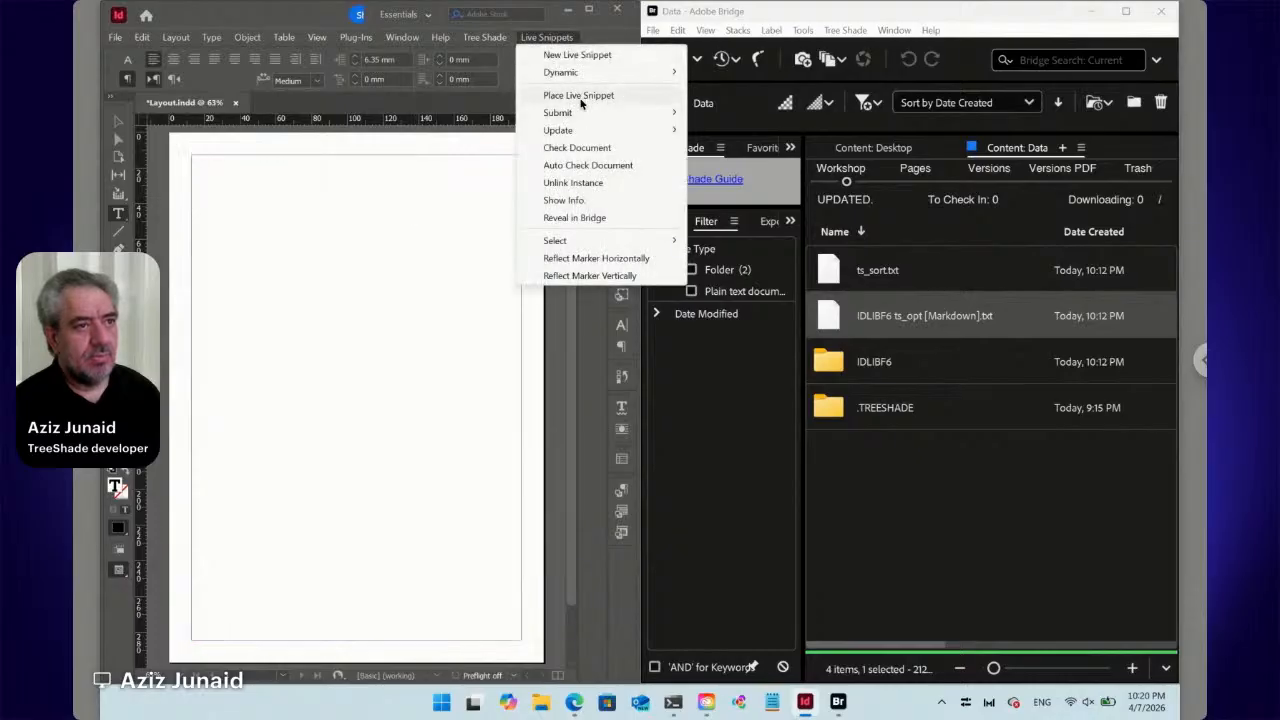
pyautogui.click(580, 98)
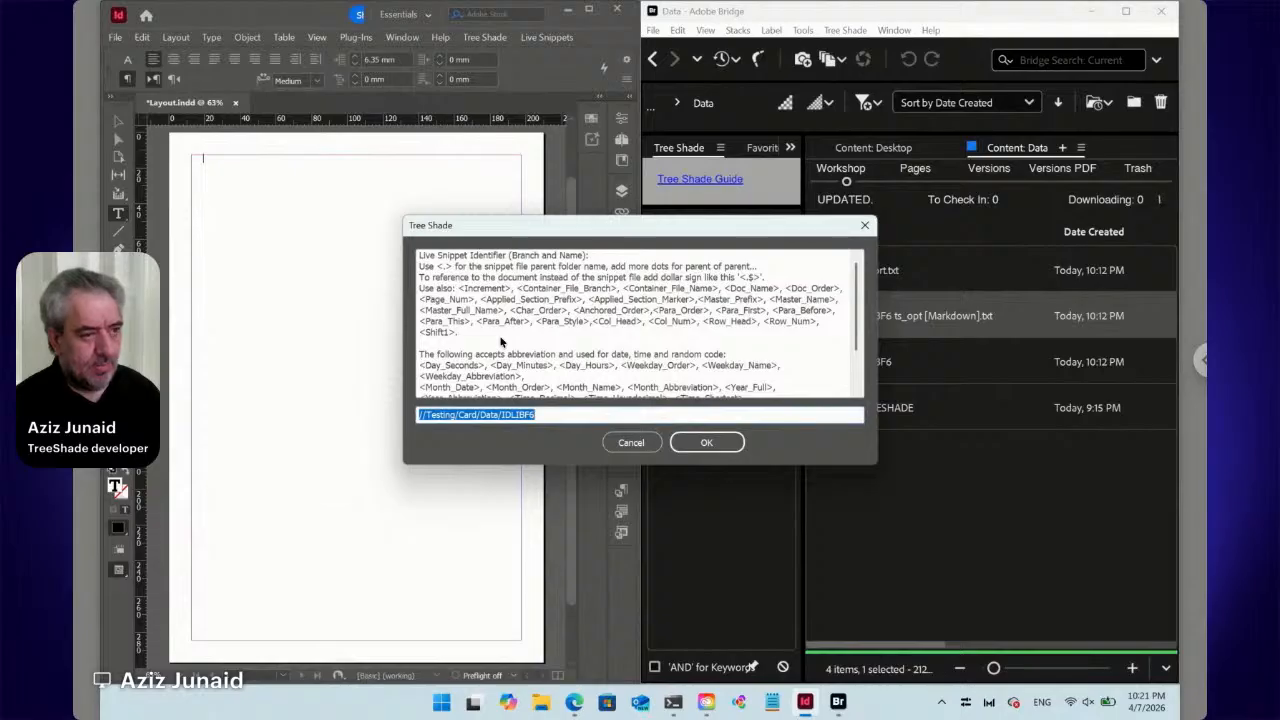
pyautogui.write('![//Testing/Card/Data/IDLIBF6]')
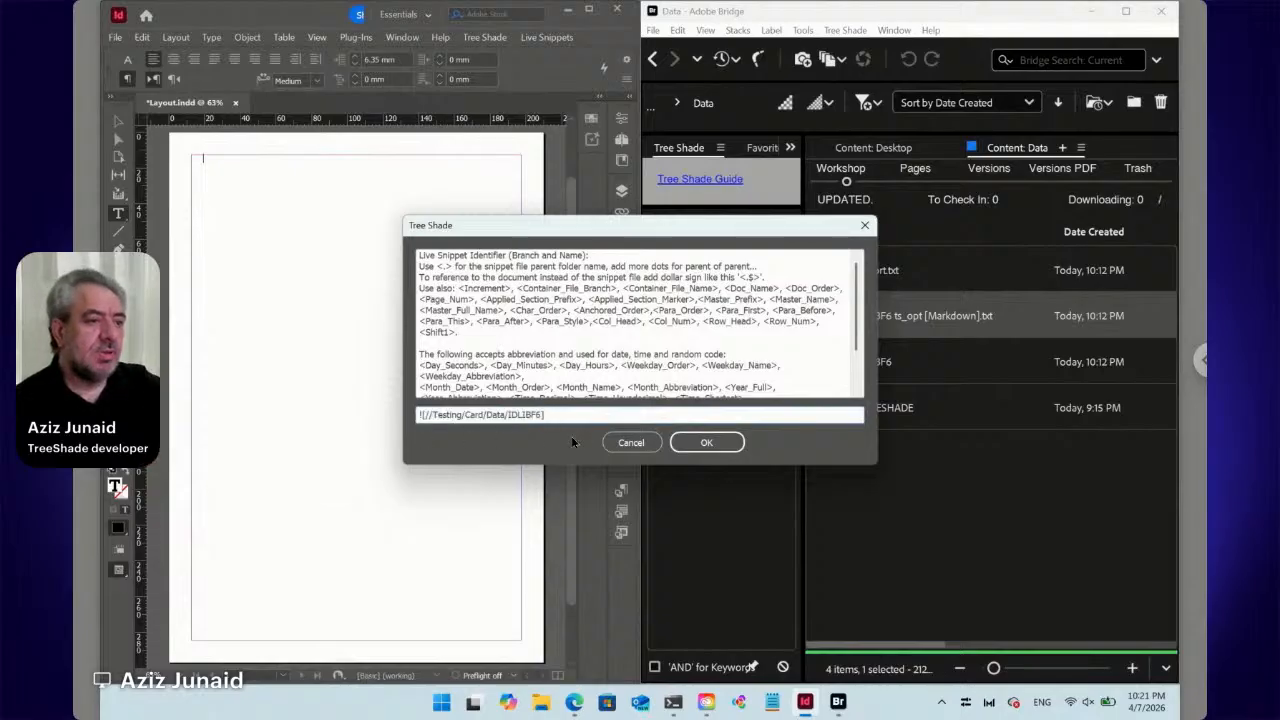
pyautogui.click(644, 450)
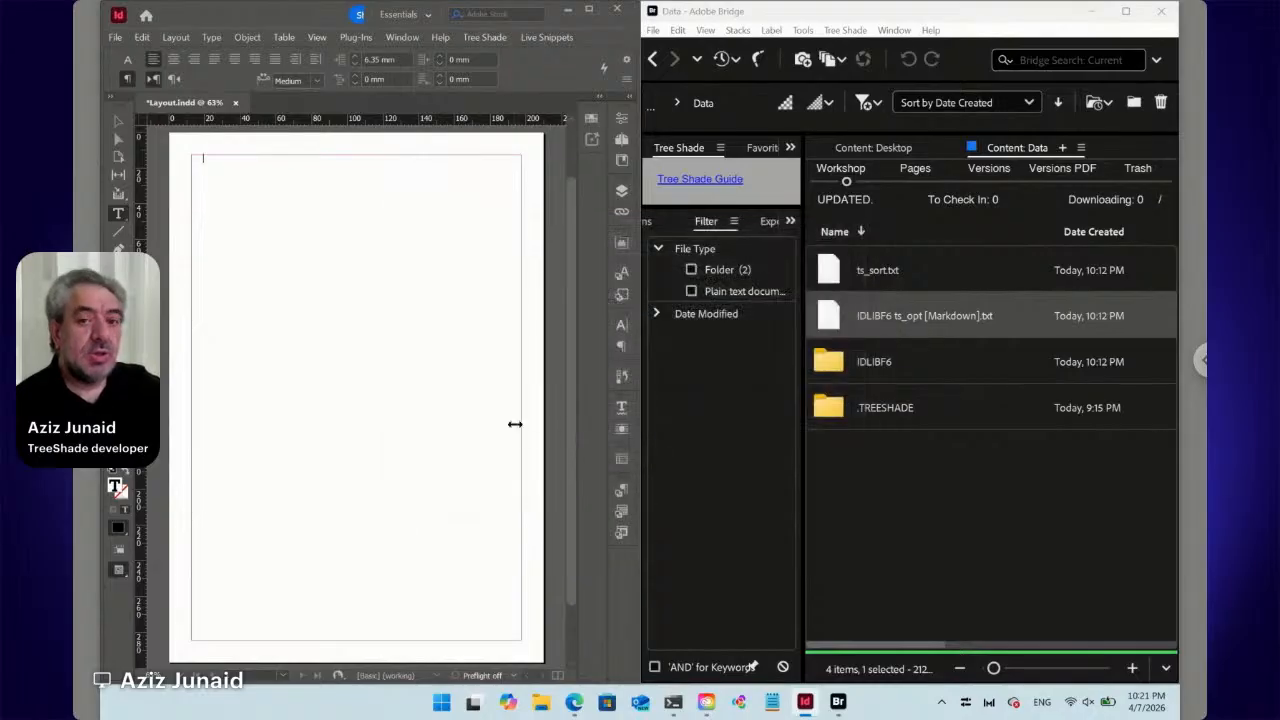
# - With nothing selected, start placing a file and browse to the TRSD folder on Data (D:)
pyautogui.press('Escape')
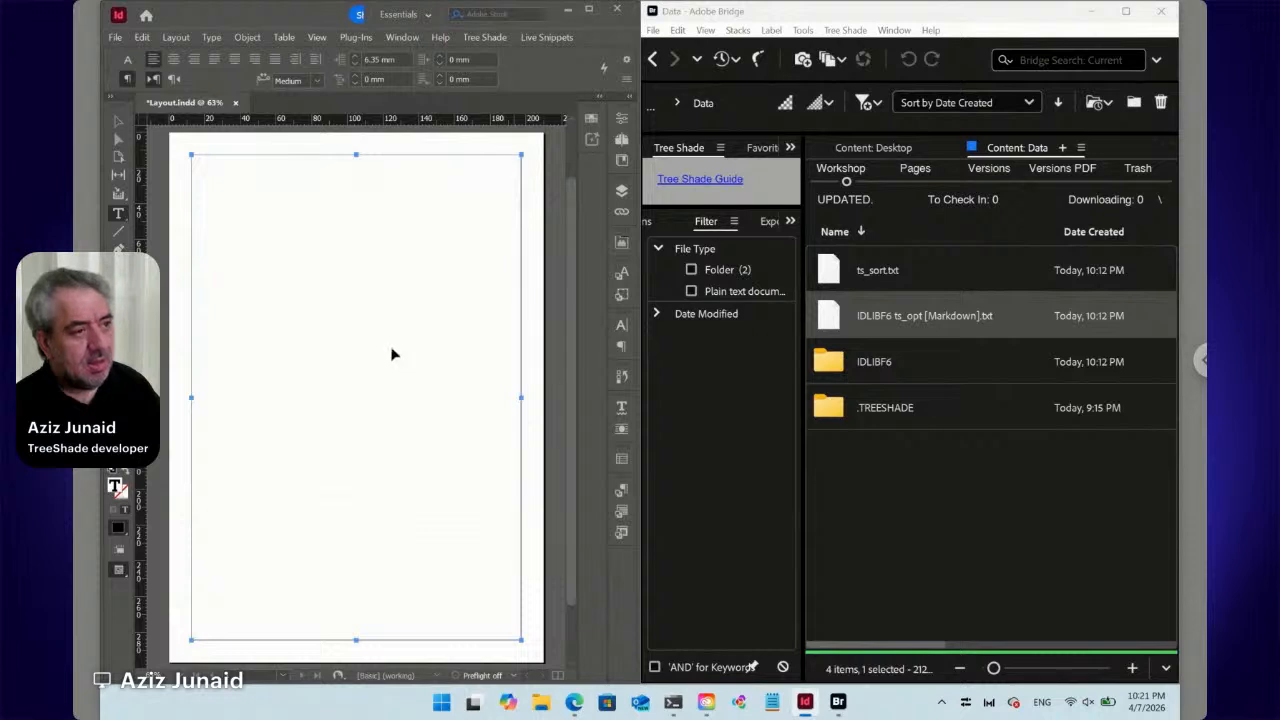
pyautogui.hotkey('ctrl', 'shift', 'a')
pyautogui.click(115, 37)
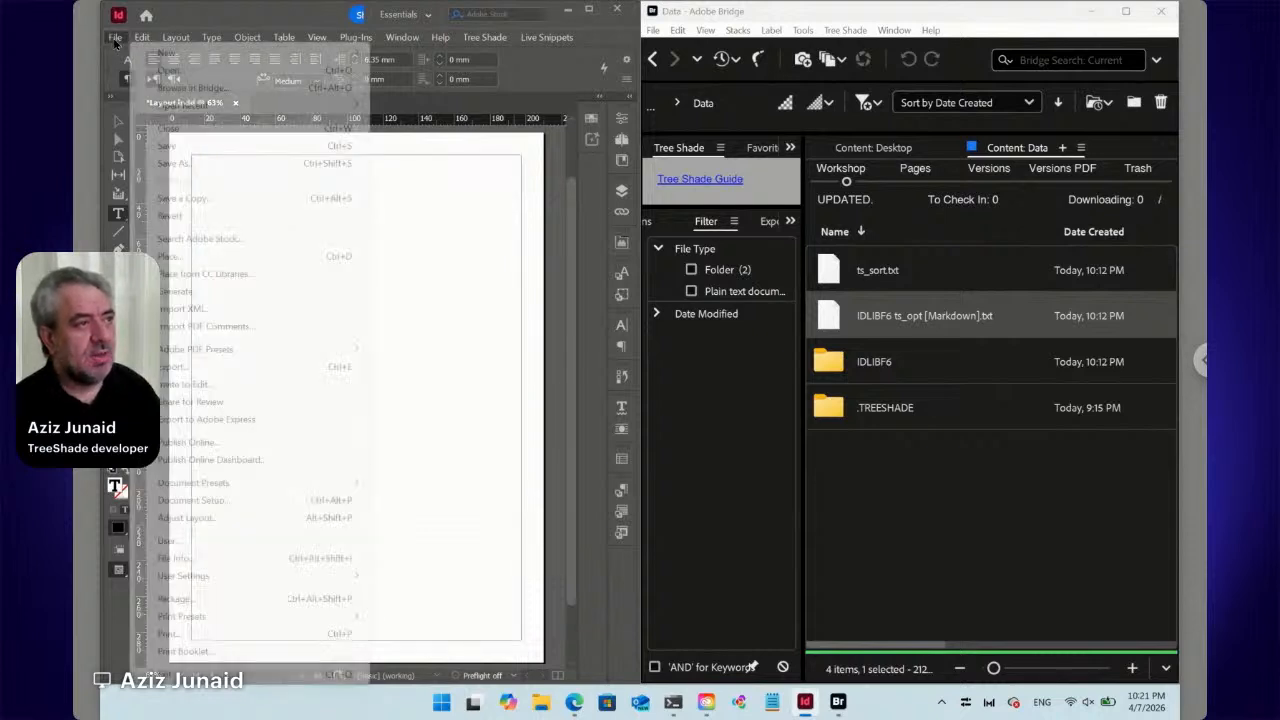
pyautogui.click(213, 257)
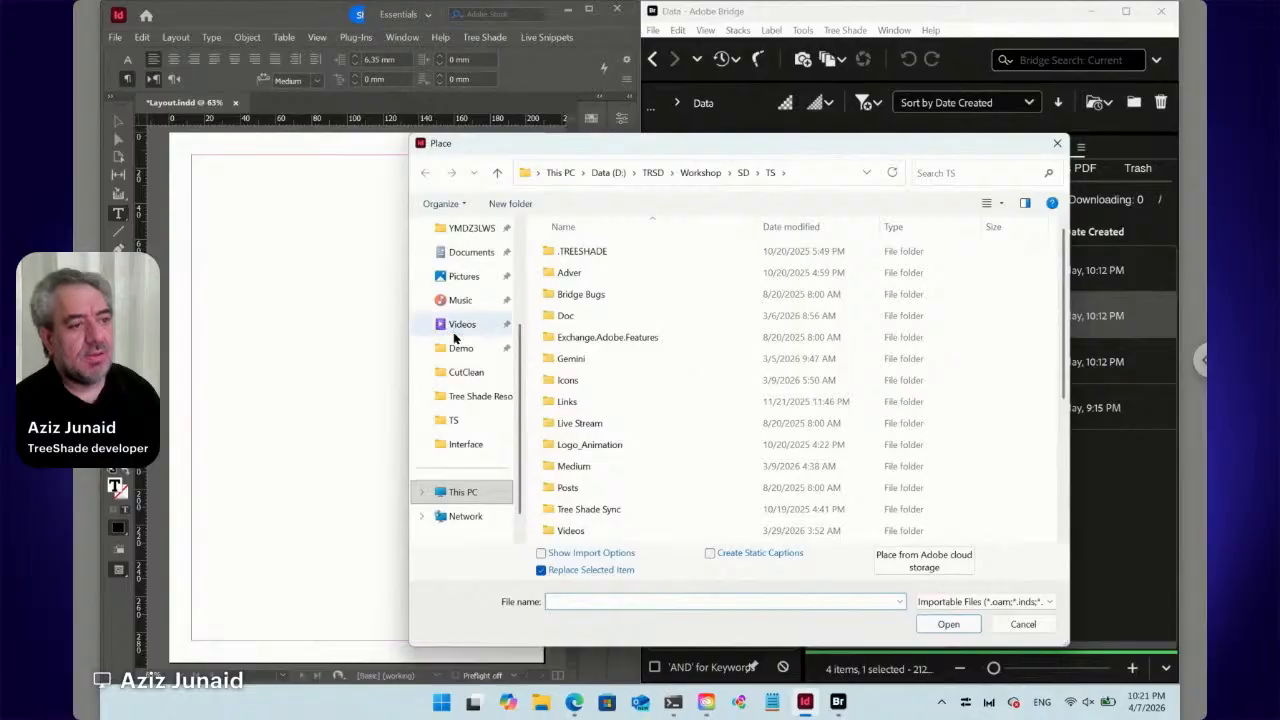
pyautogui.click(463, 493)
pyautogui.doubleClick(826, 276)
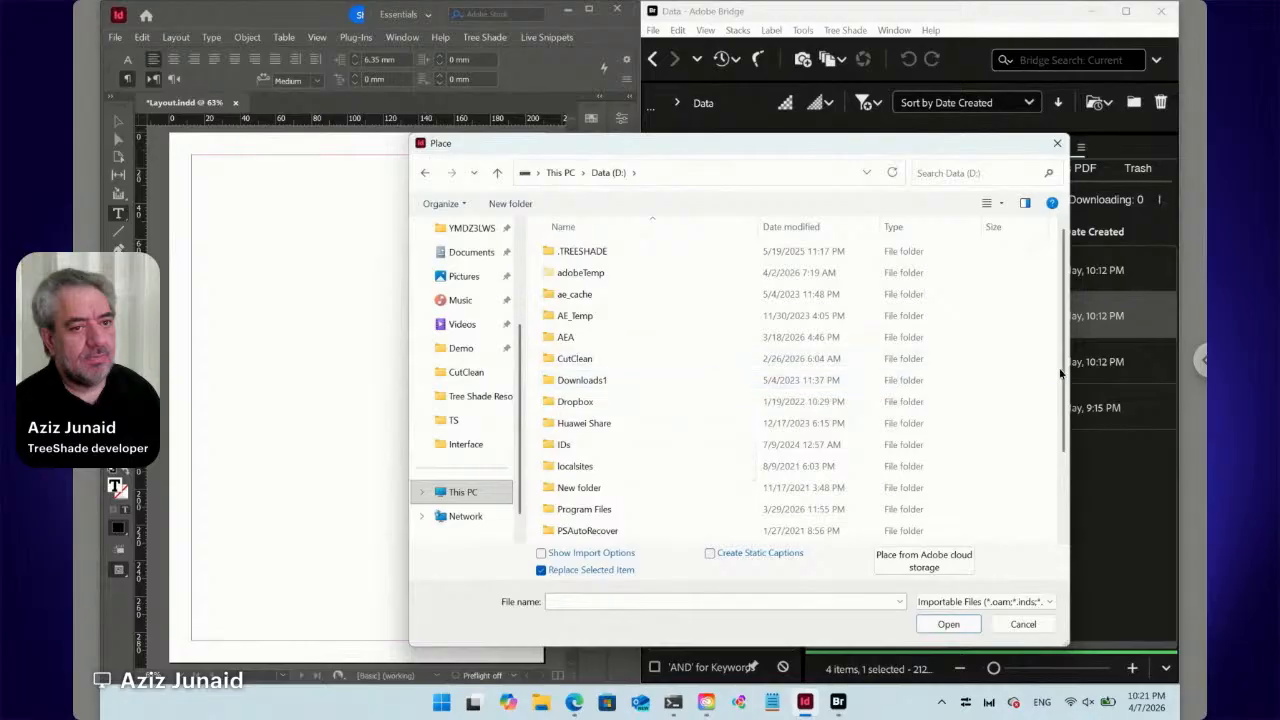
pyautogui.scroll(-2, 1058, 435)
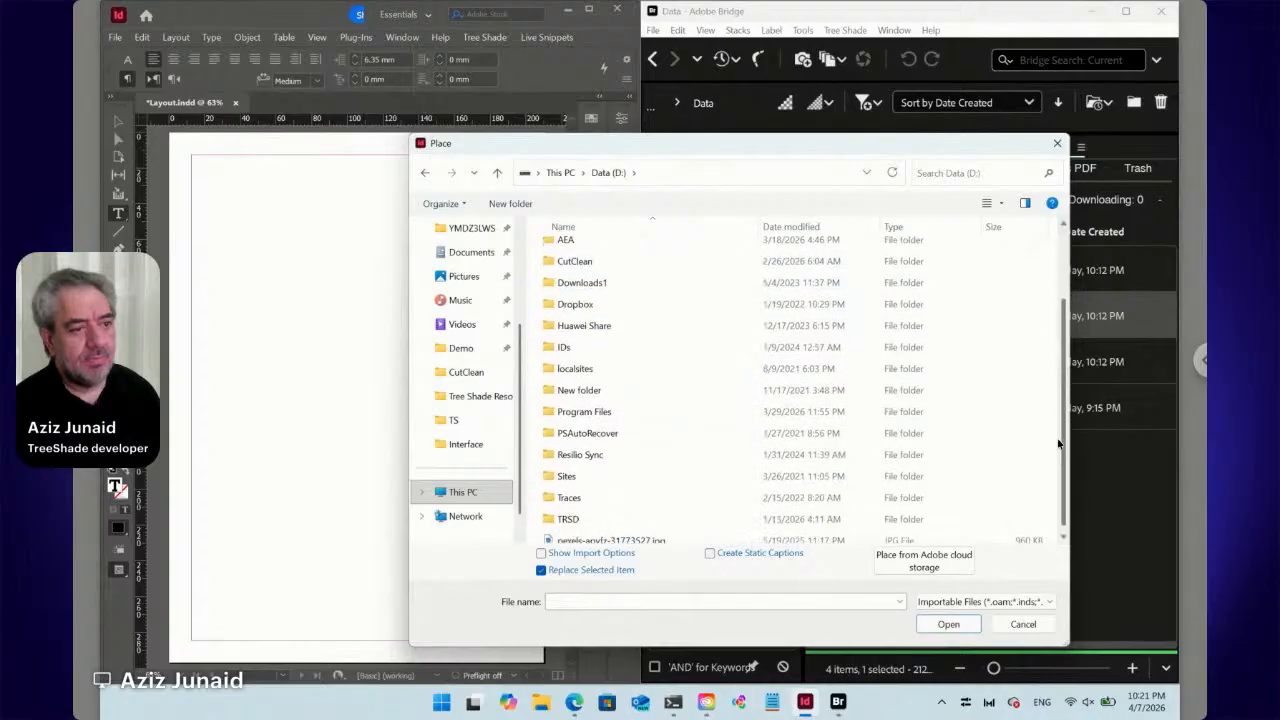
pyautogui.doubleClick(605, 514)
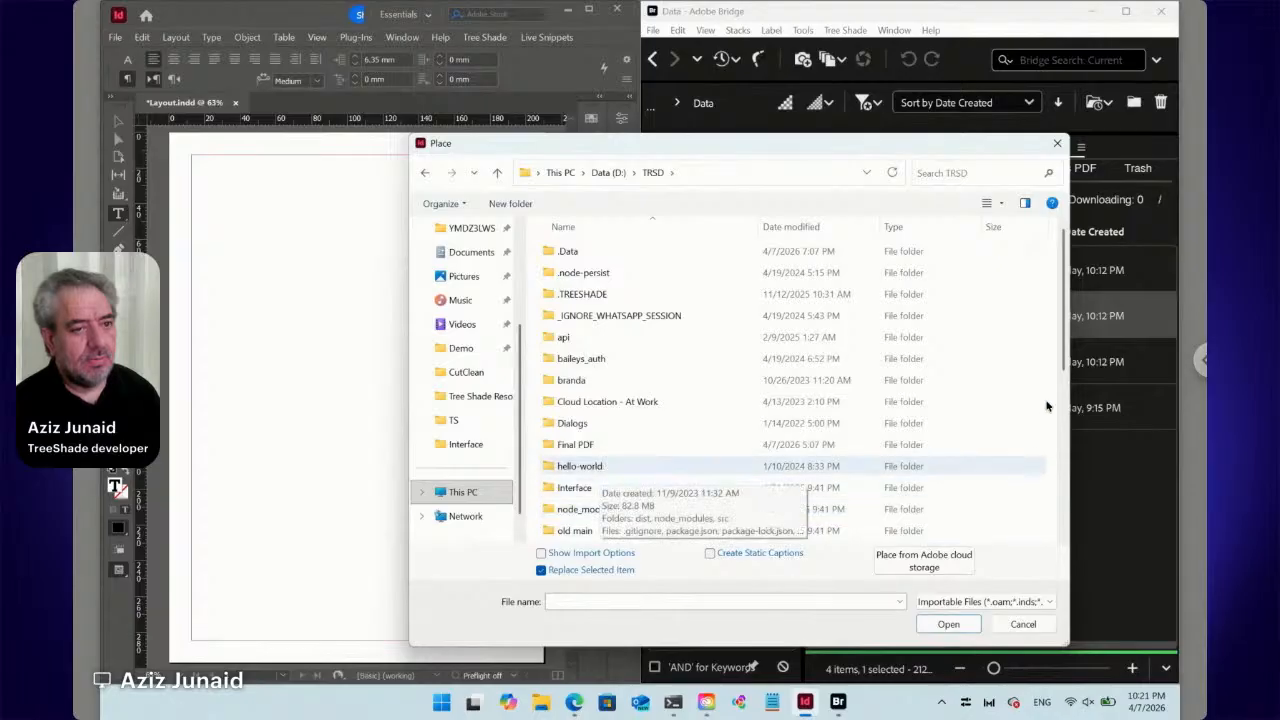
# - Browse from TRSD through Workshop and Testing to the Card folder for the file to place
pyautogui.scroll(-2, 1055, 508)
pyautogui.scroll(-3, 1055, 505)
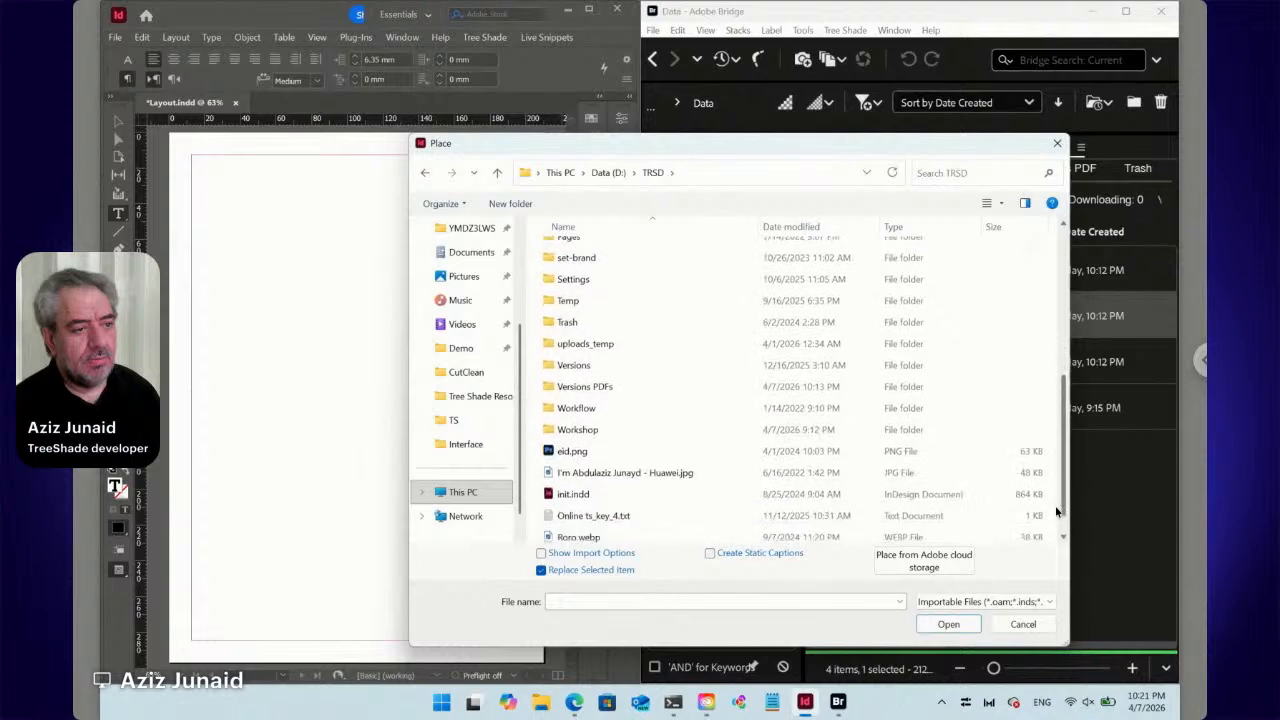
pyautogui.doubleClick(617, 431)
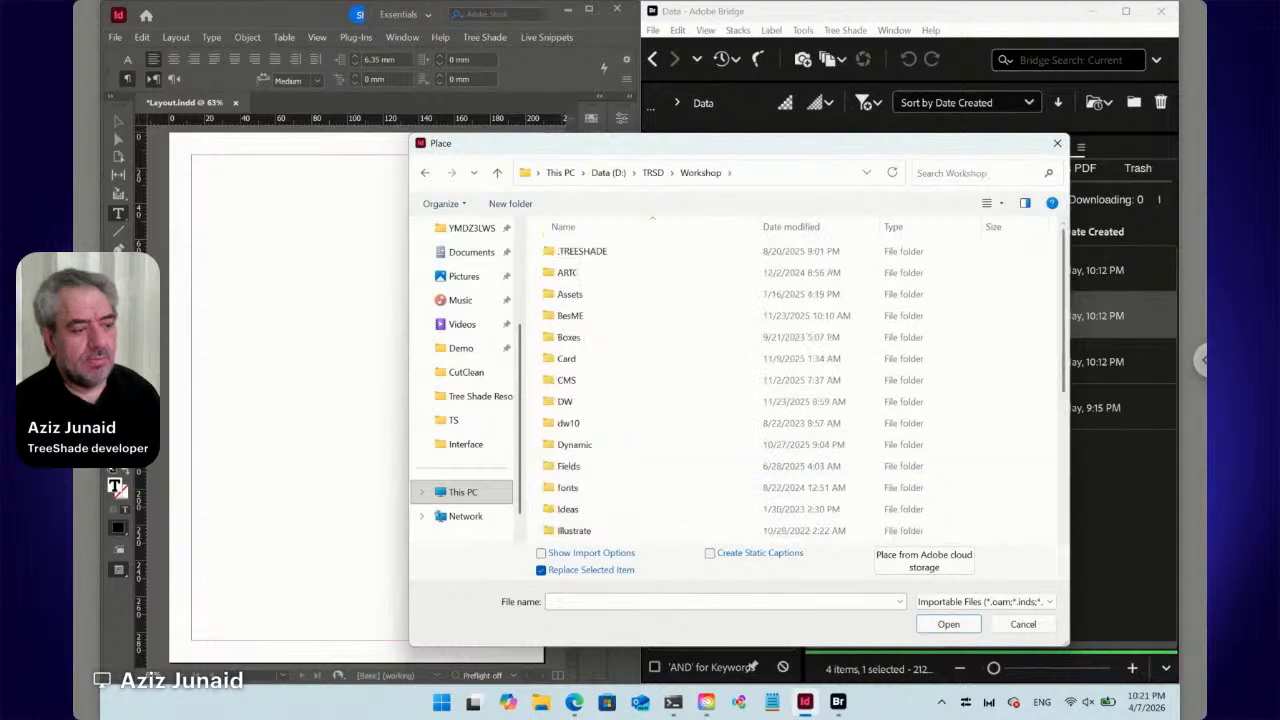
pyautogui.scroll(-4, 552, 455)
pyautogui.click(552, 470)
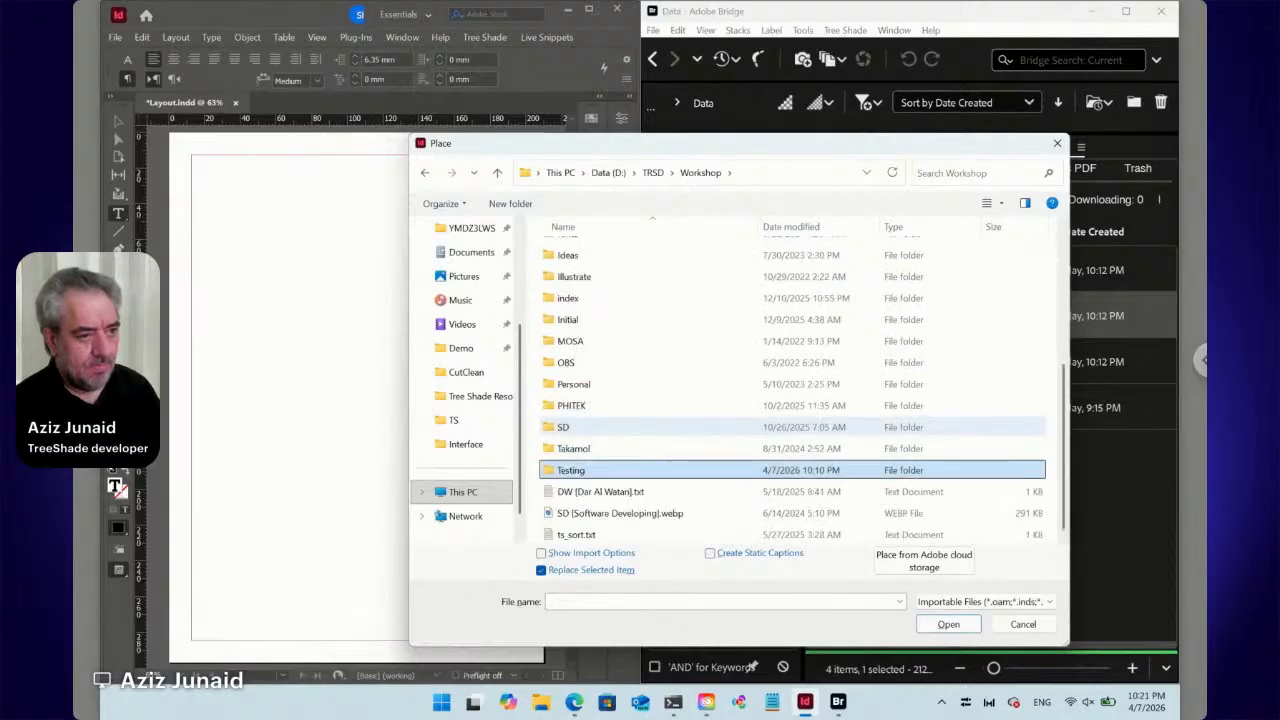
pyautogui.doubleClick(549, 471)
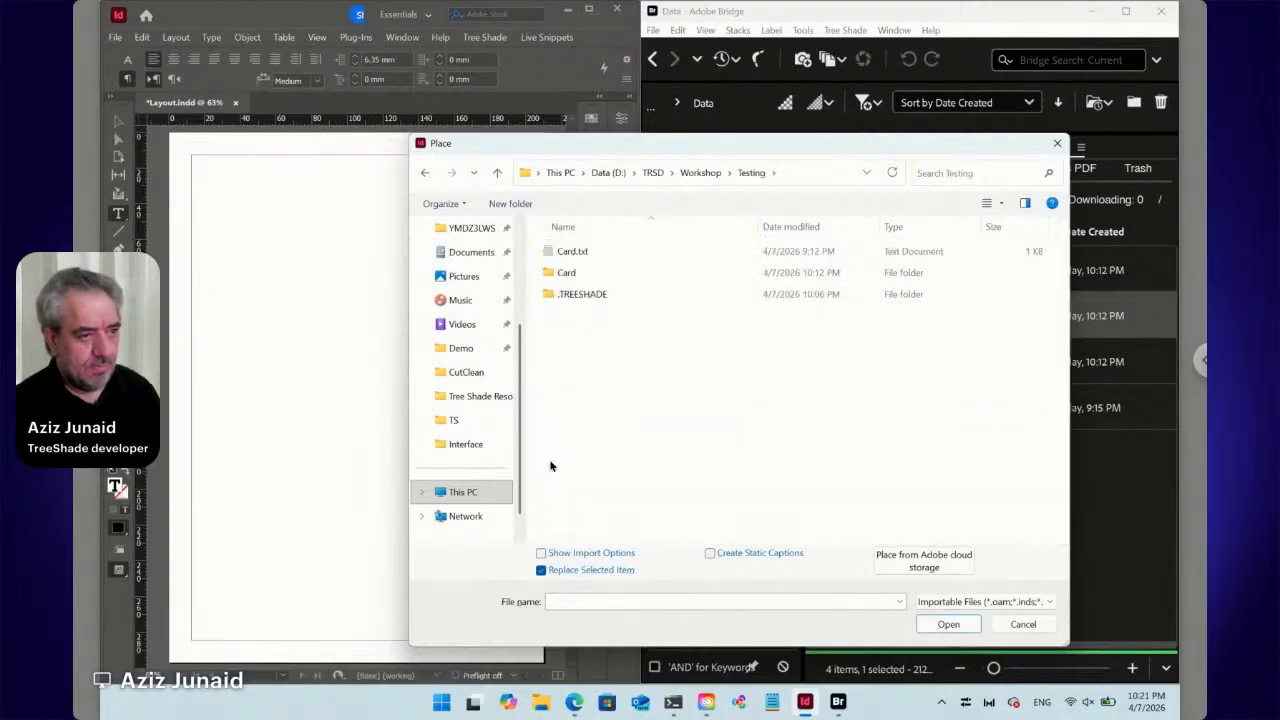
pyautogui.doubleClick(583, 273)
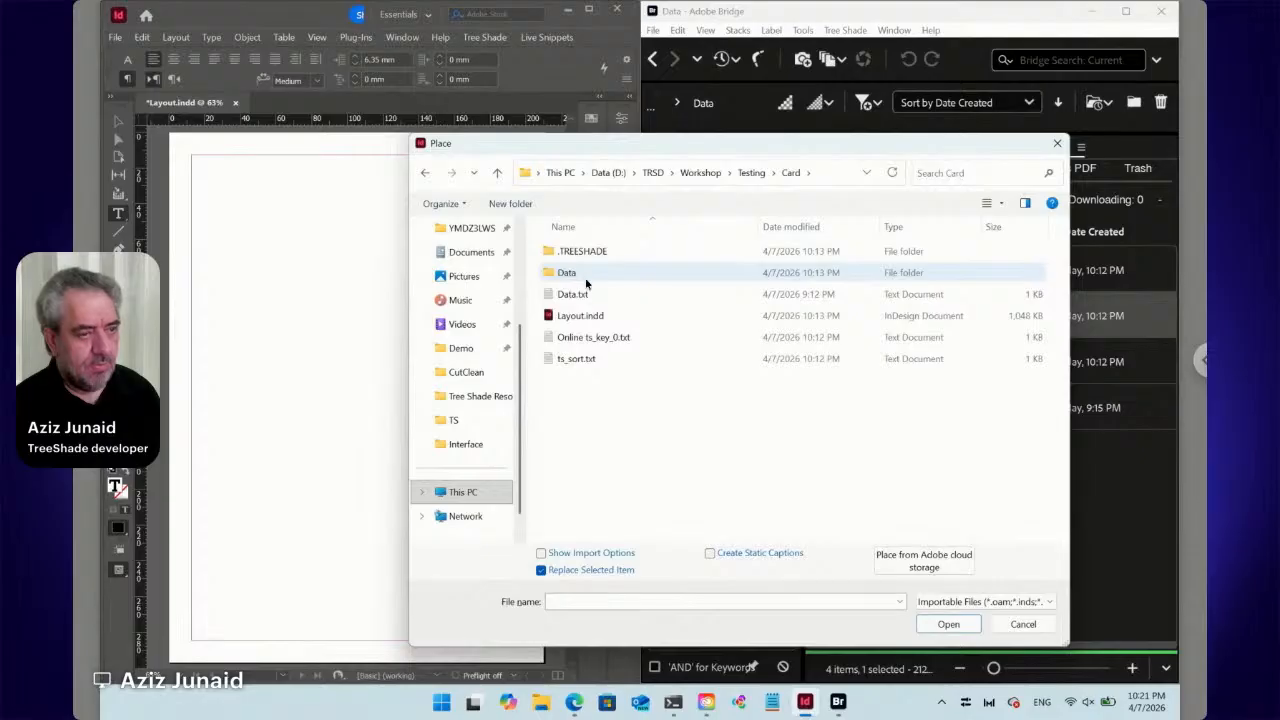
# - Choose Data.txt in the Card folder, and undo the text deletion to restore the Morning Coffee content in the frame
pyautogui.click(577, 295)
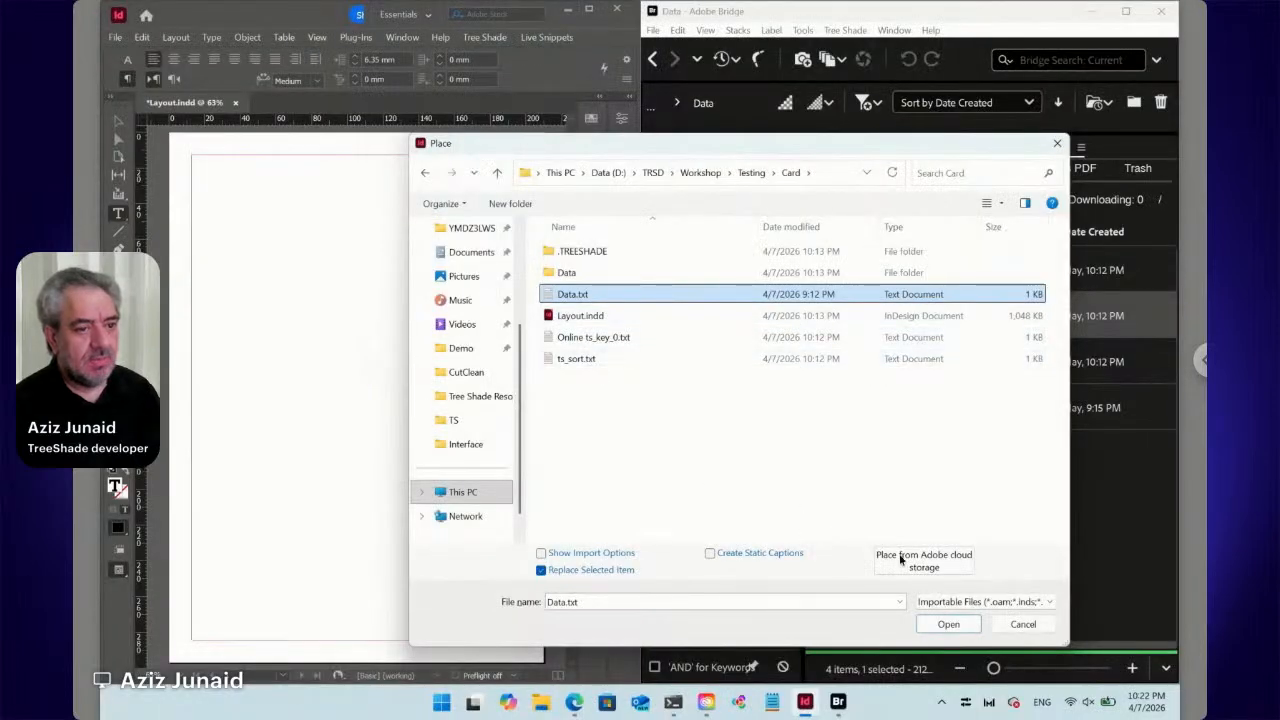
pyautogui.click(950, 625)
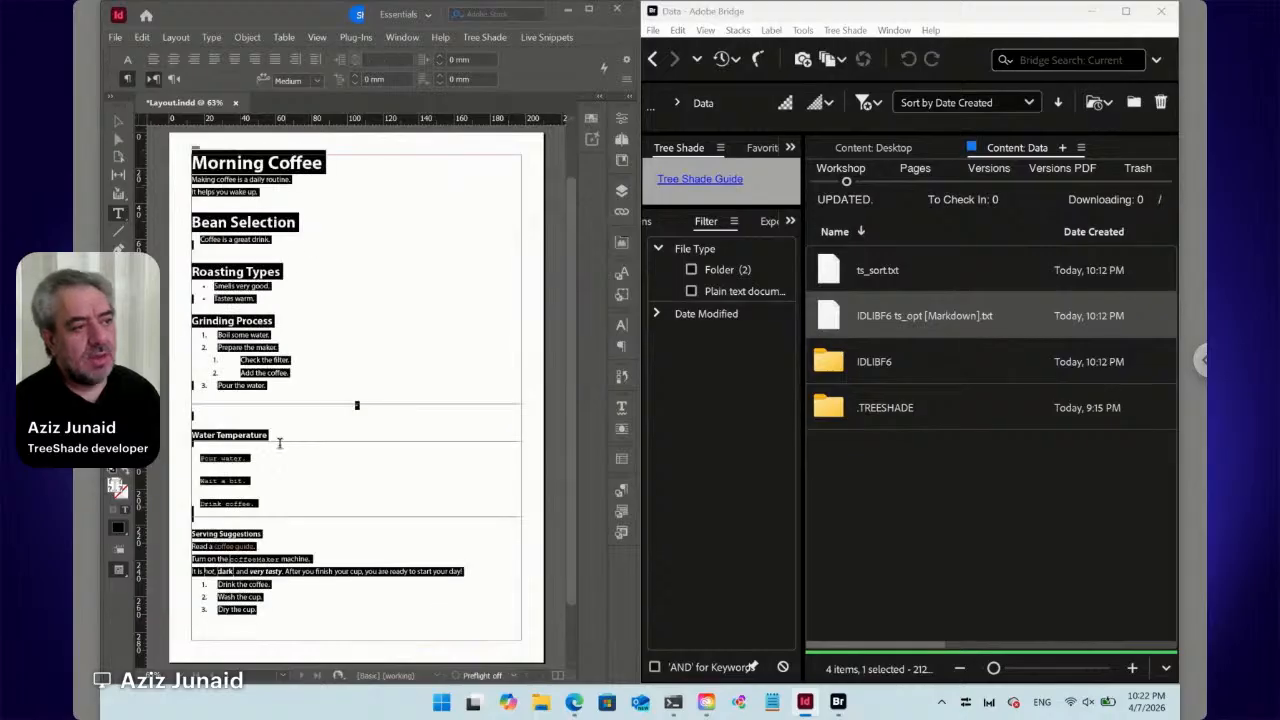
pyautogui.click(257, 347)
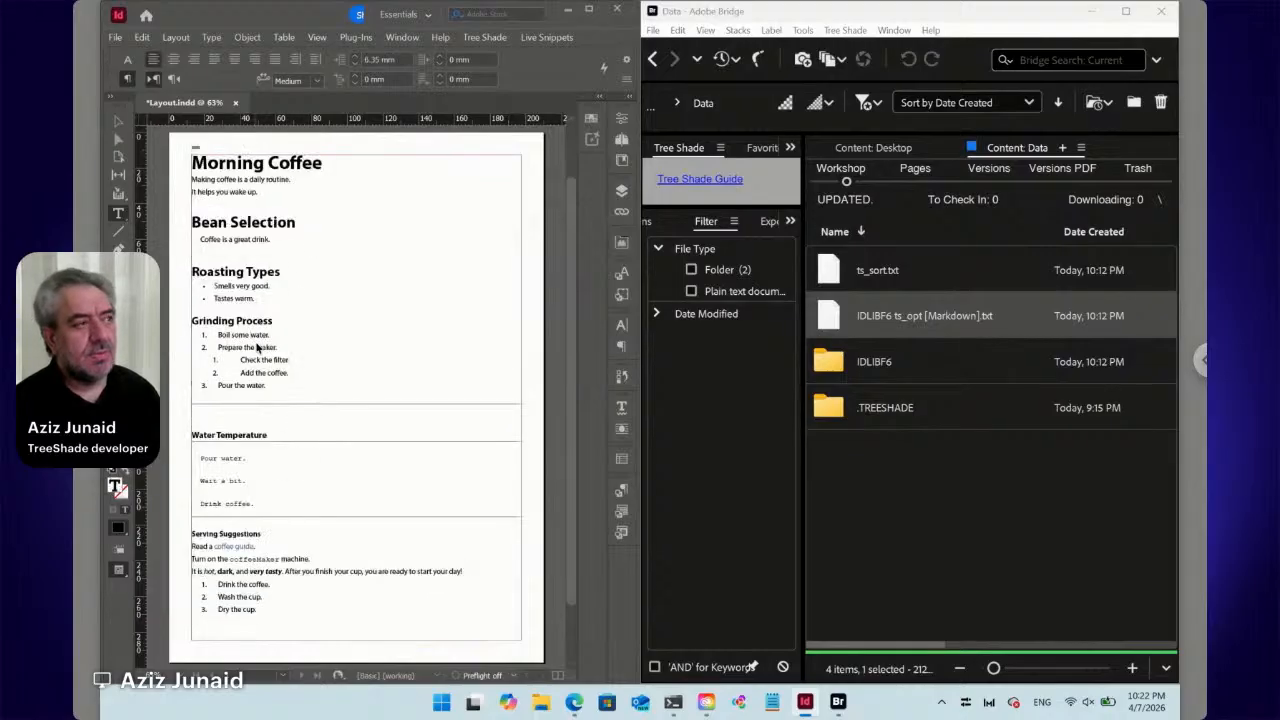